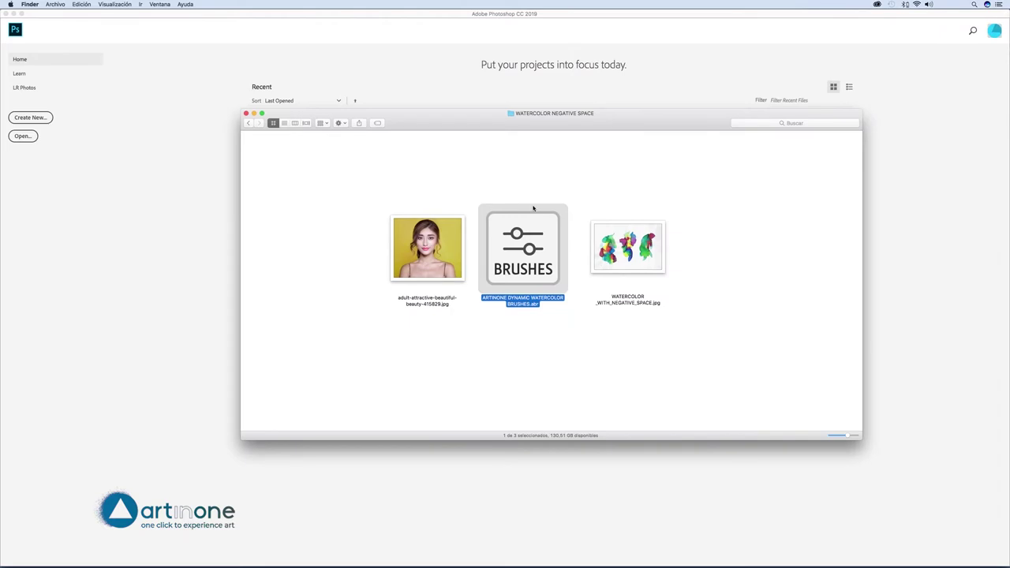
Step: Open the portrait photo and WATERCOLOR_WITH_NEGATIVE_SPACE.jpg in Photoshop using their embedded profiles, then open WATERCOLOR.psd
left_click(519, 184)
left_click(433, 230)
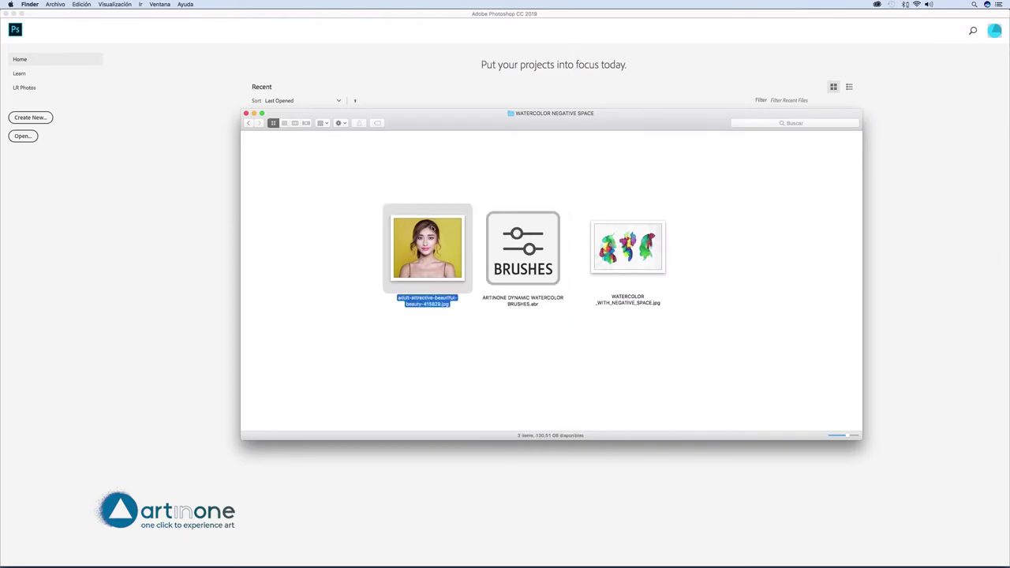
left_click(619, 239, "super")
left_click_drag(430, 229, 416, 64)
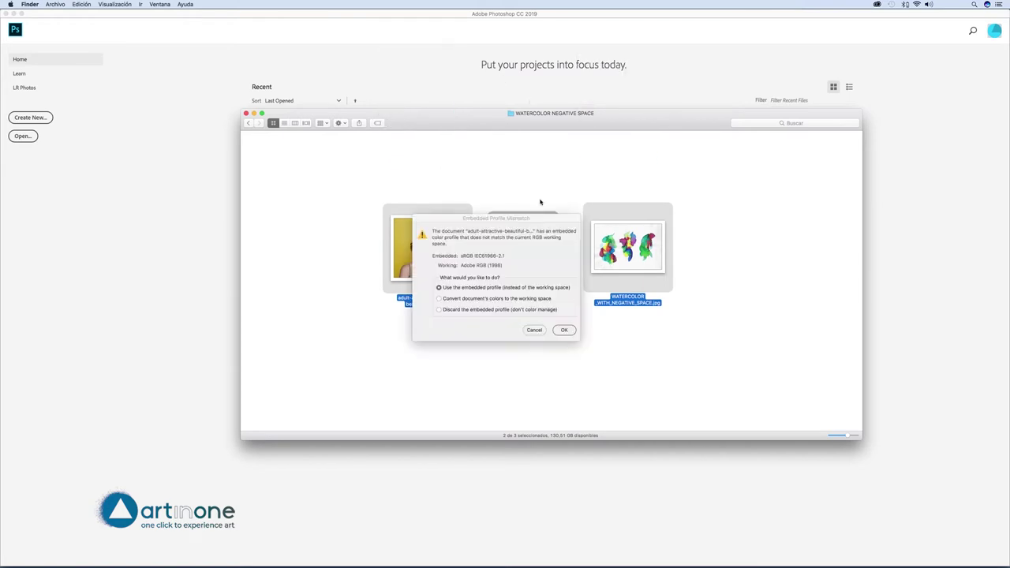
left_click(564, 330)
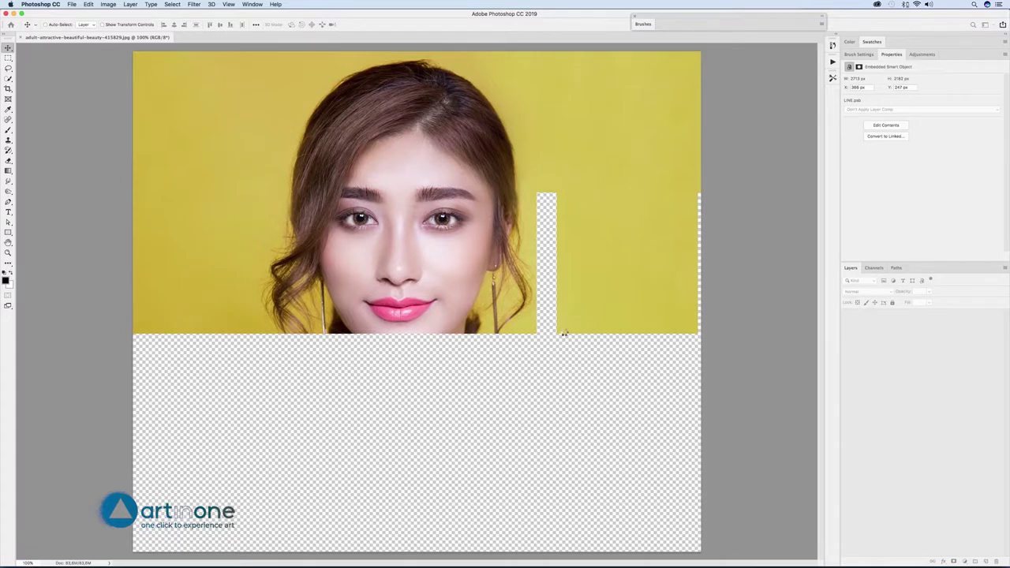
left_click(564, 330)
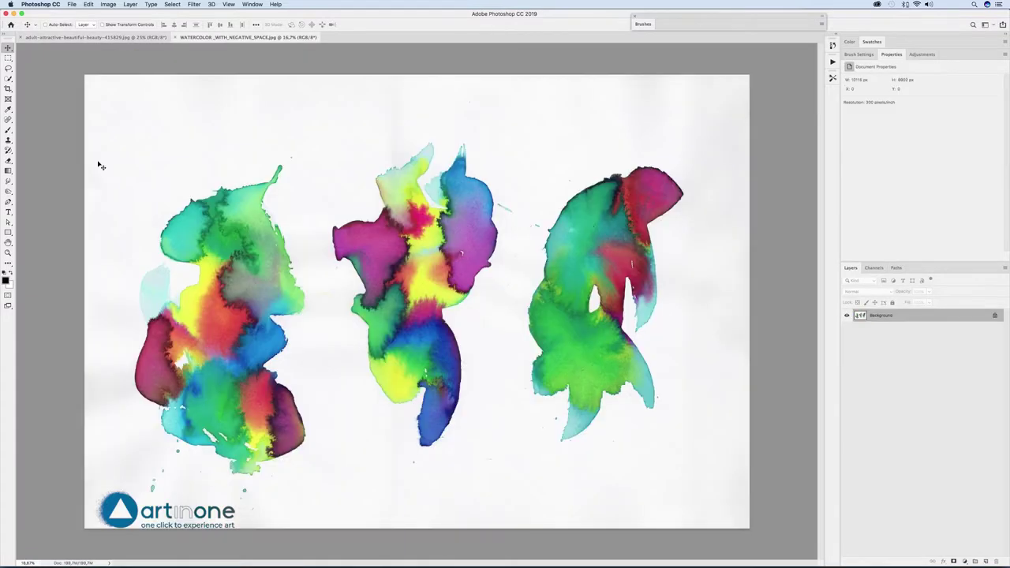
left_click(75, 6)
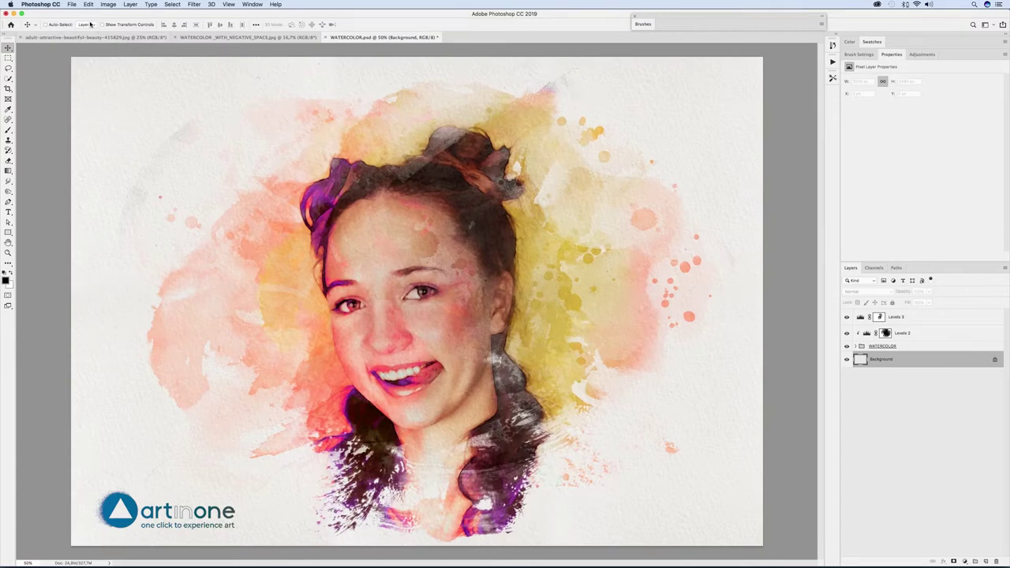
Step: Create a new portrait A4 document, 210 x 297 mm at 300 ppi, in RGB with a white background
left_click(72, 5)
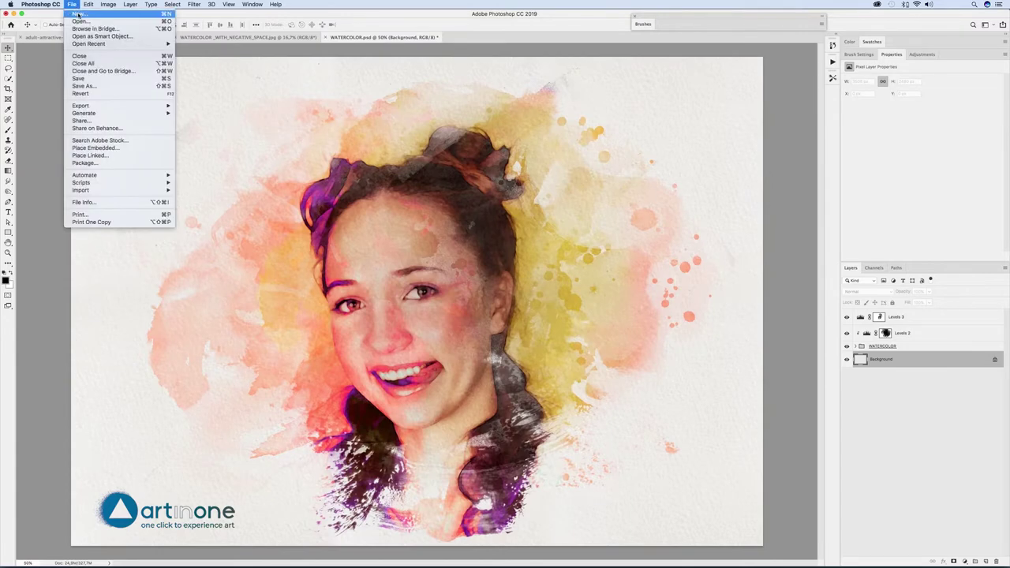
left_click(77, 15)
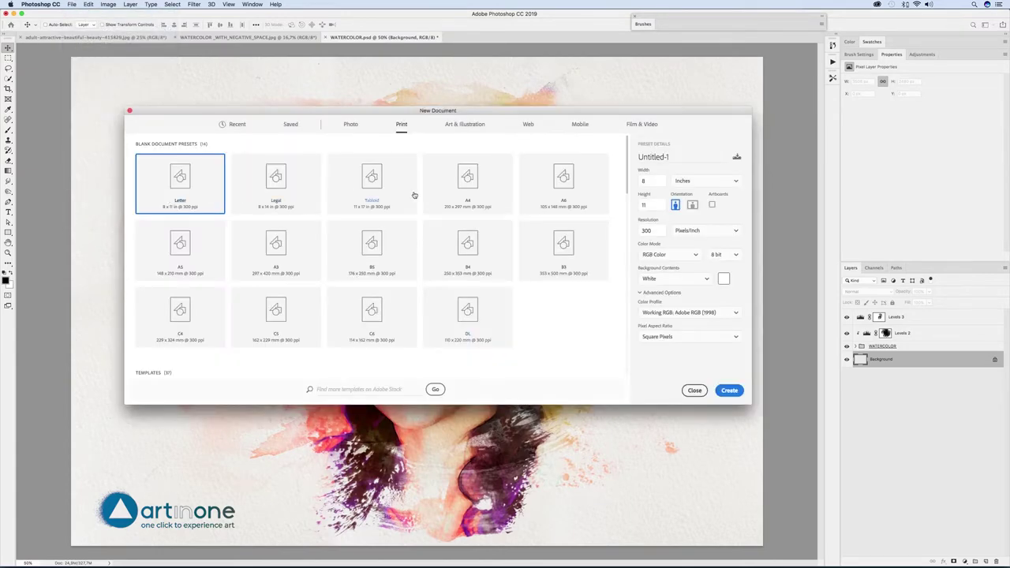
left_click(476, 192)
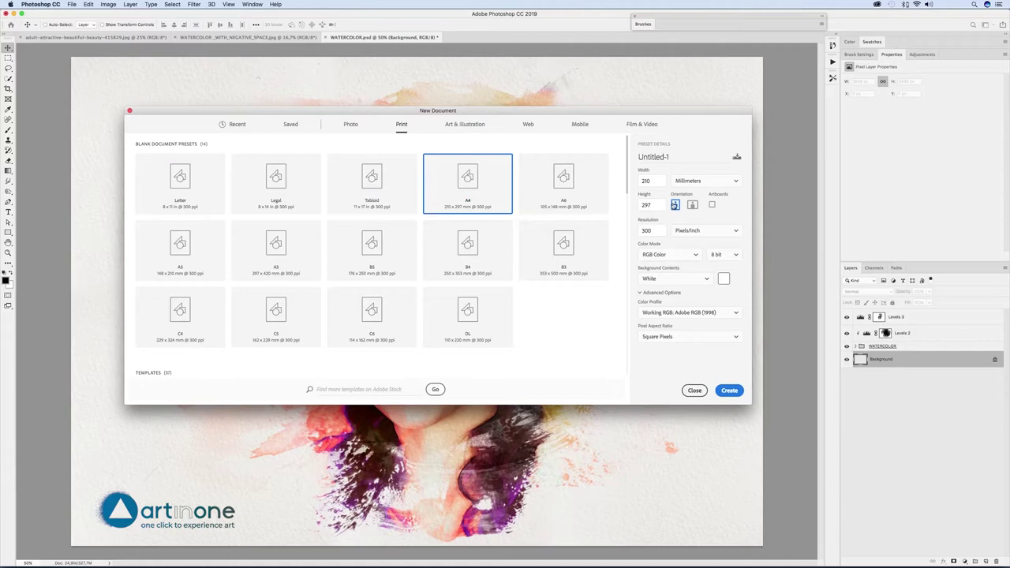
left_click(728, 390)
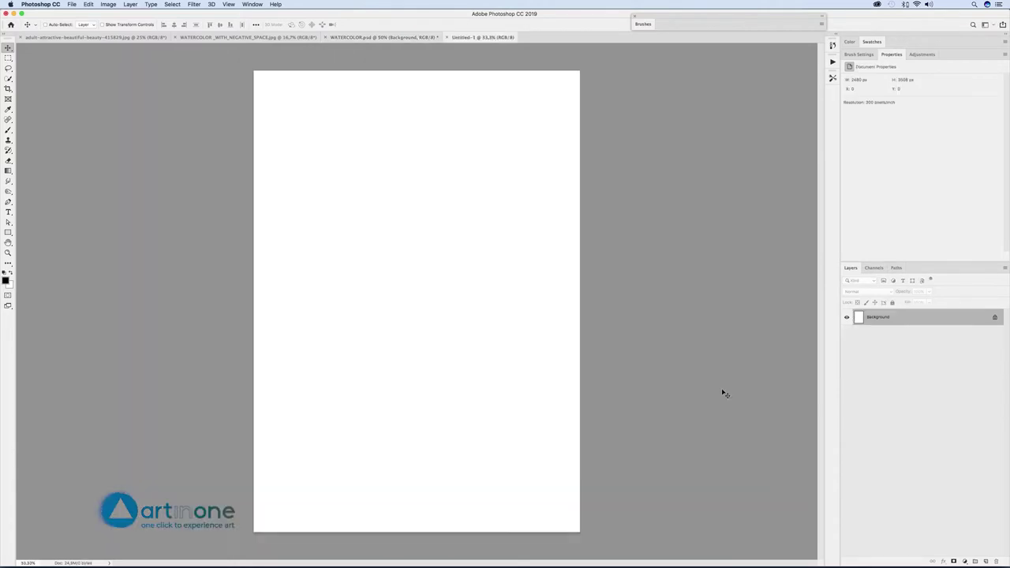
Step: Duplicate the LINE and Background layers of WATERCOLOR.psd into the Untitled-1 document
left_click(383, 38)
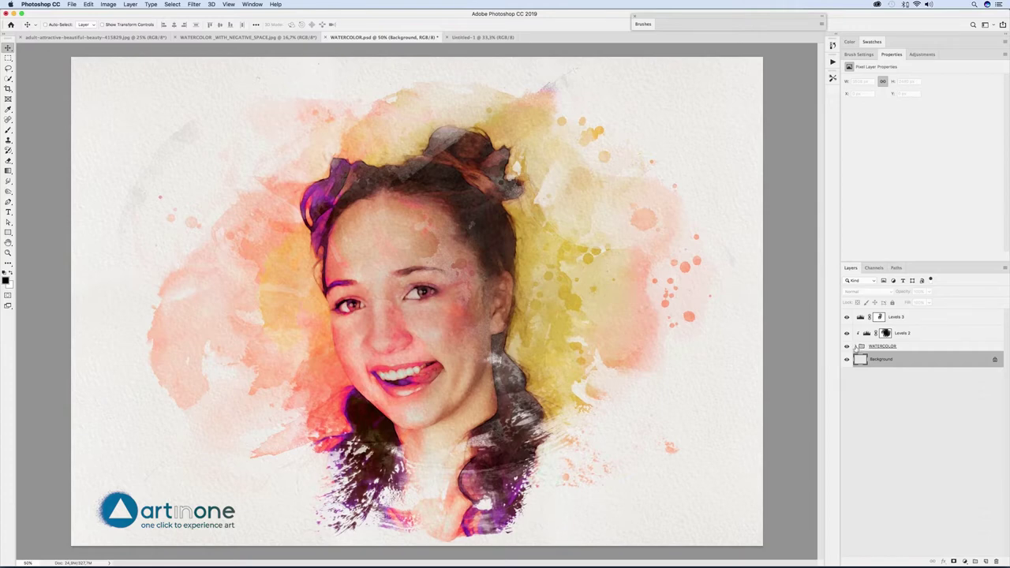
left_click(857, 347)
left_click(938, 379)
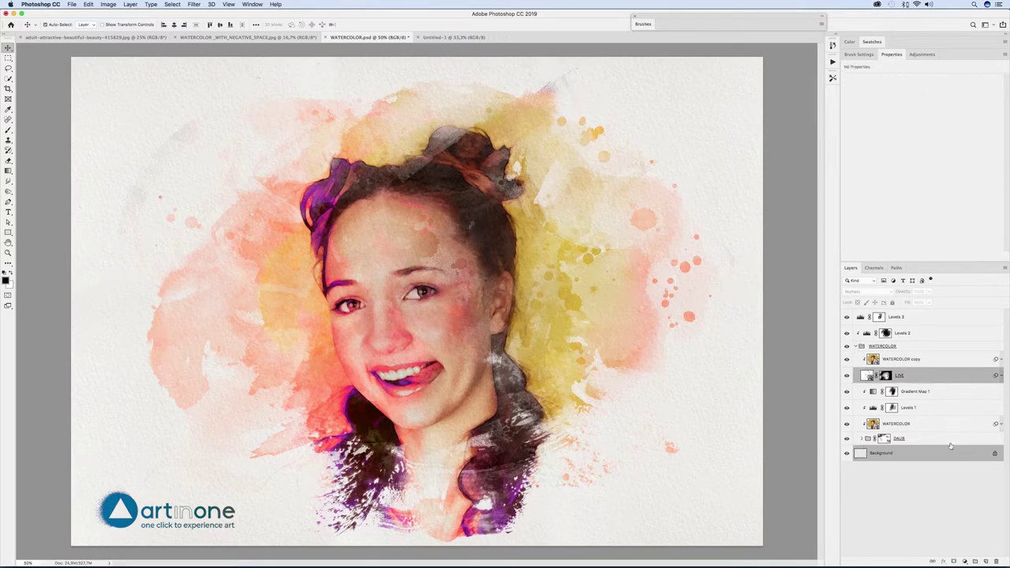
right_click(952, 380)
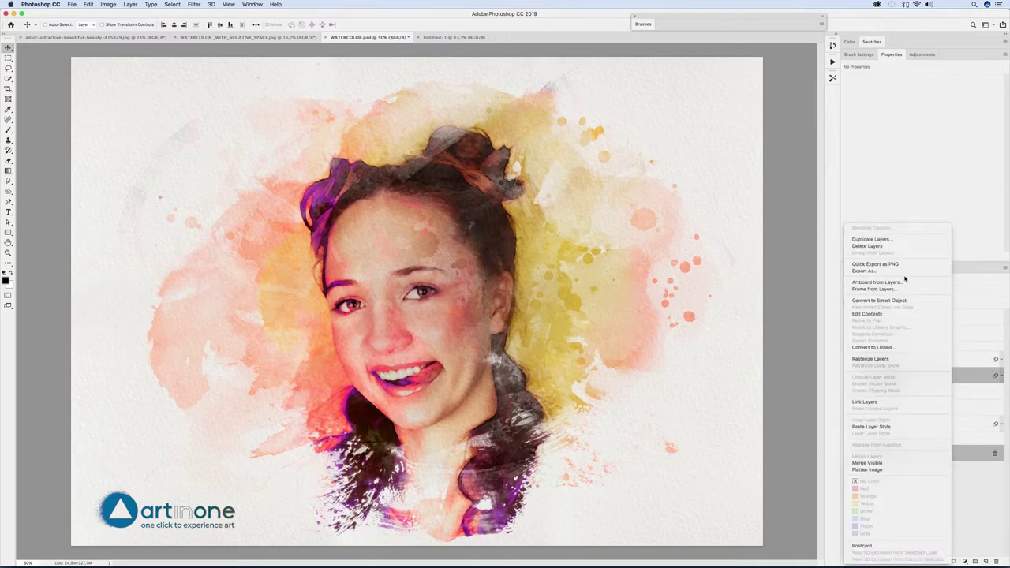
left_click(872, 239)
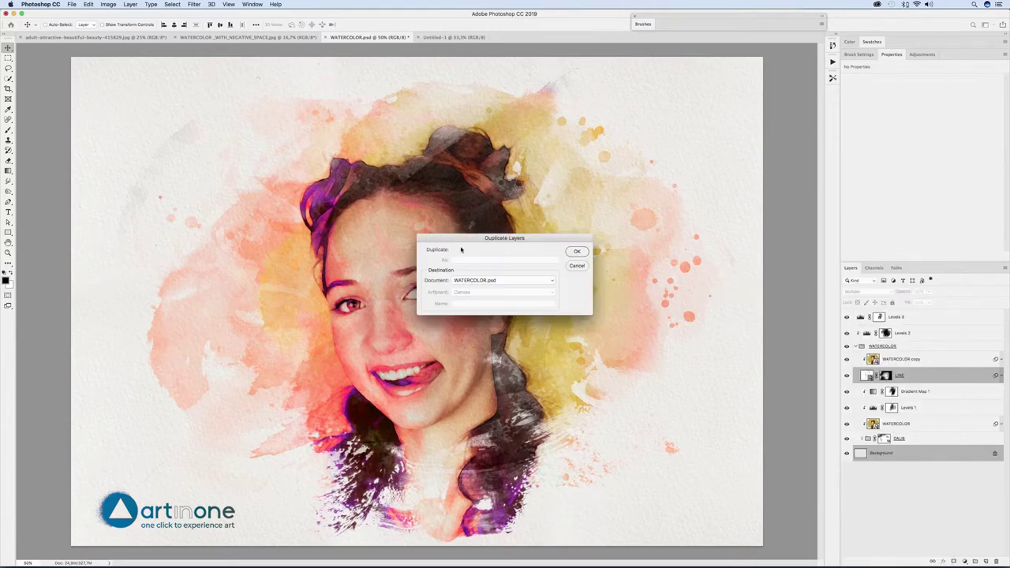
left_click(478, 282)
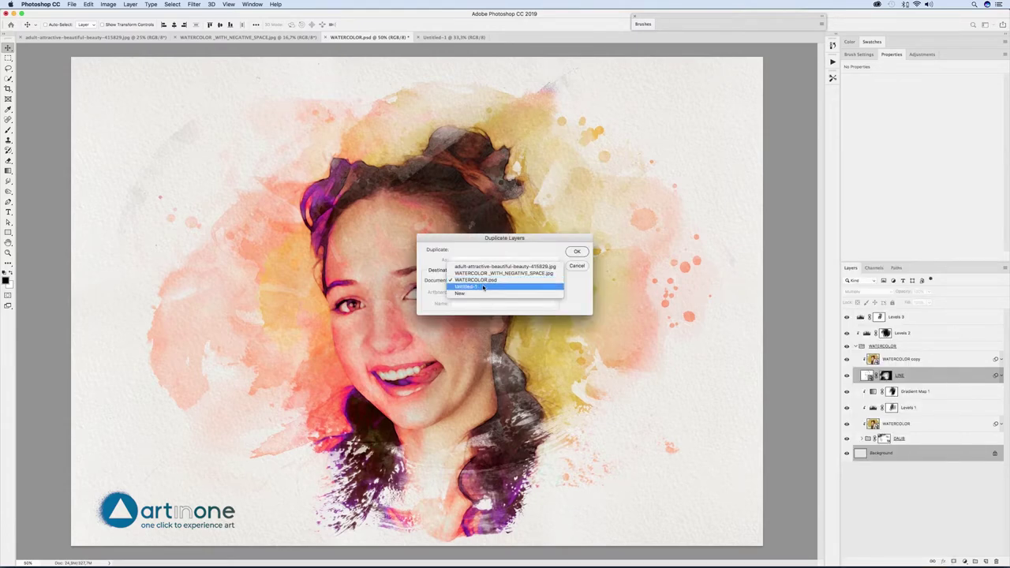
left_click(474, 286)
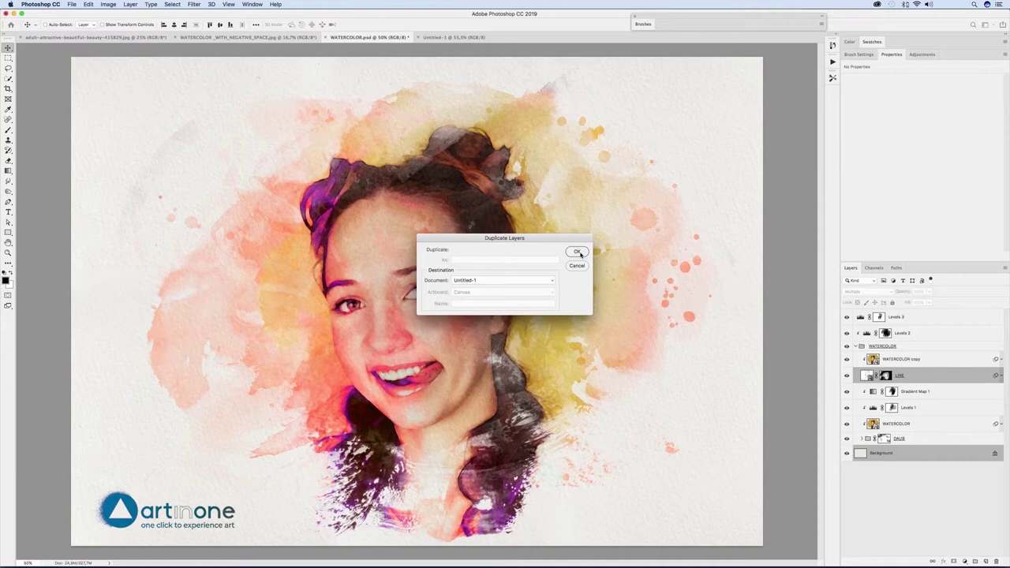
key("Return")
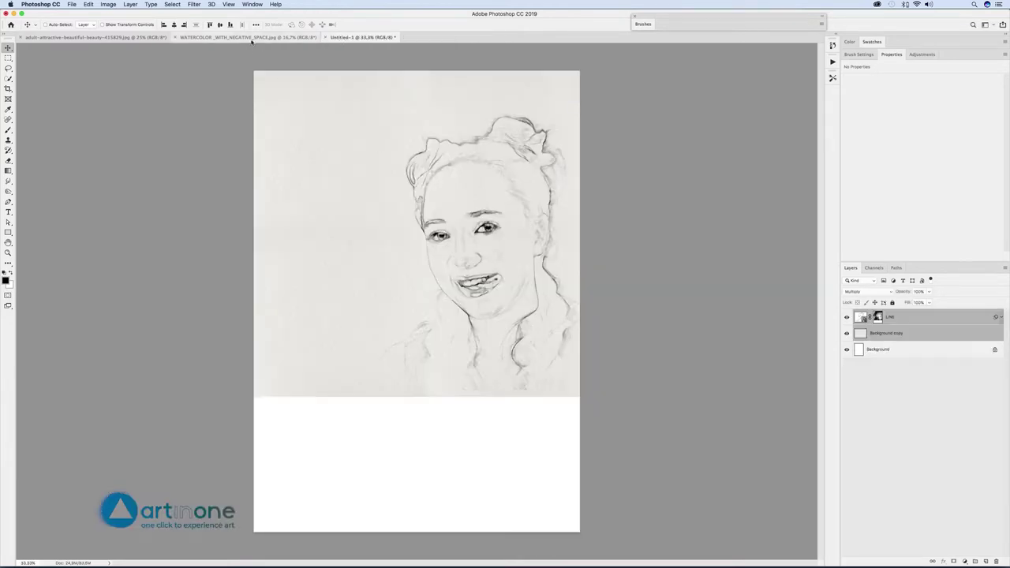
Step: Copy the leftmost watercolor blot from WATERCOLOR_WITH_NEGATIVE_SPACE.jpg into Untitled-1 with colors converted, and close the source image
left_click(249, 37)
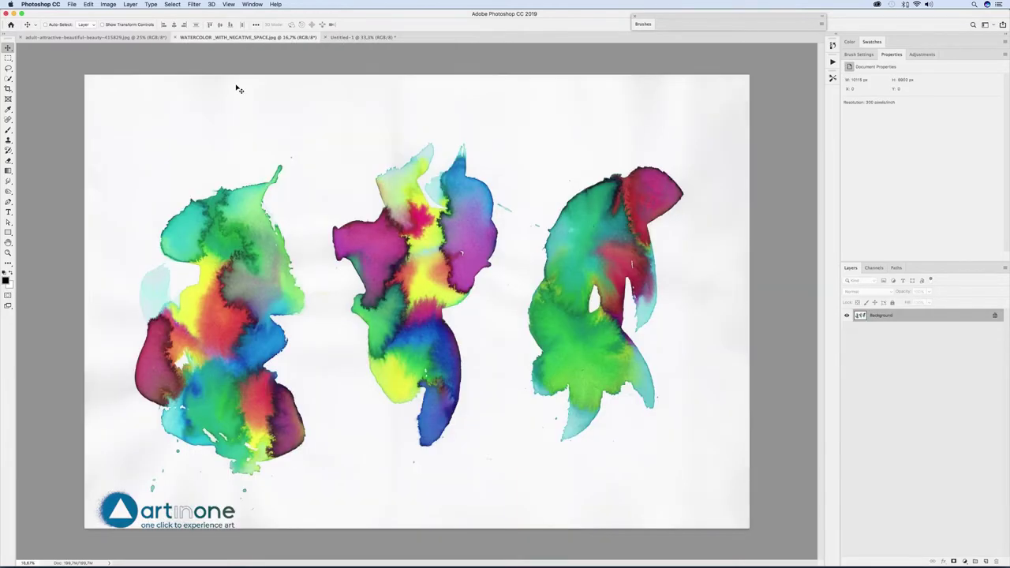
left_click(10, 59)
mouse_move(127, 154)
left_mouse_down()
mouse_move(316, 482)
mouse_move(312, 511)
left_mouse_up()
left_click(8, 48)
mouse_move(245, 188)
left_mouse_down()
mouse_move(306, 63)
mouse_move(347, 90)
left_mouse_up()
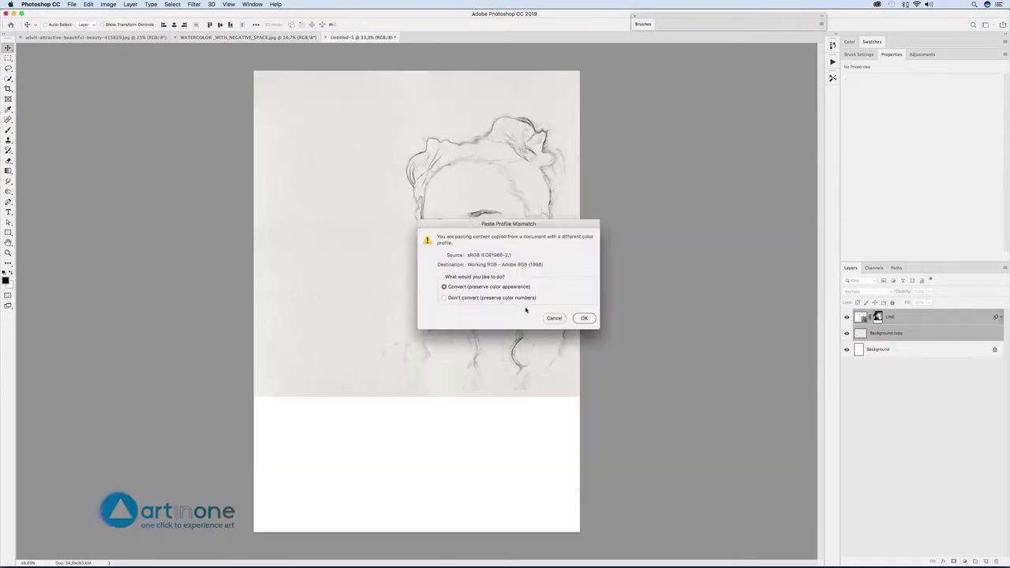
left_click(585, 320)
left_click(175, 37)
Step: Rotate the watercolor blot about 180°, scale it to about 78%, and position it over the middle of the page
left_click_drag(462, 264, 465, 216)
key("super+t")
left_click_drag(589, 79, 470, 556)
left_click_drag(167, 113, 464, 140)
left_click_drag(460, 158, 598, 184)
left_click_drag(599, 185, 535, 127)
left_click_drag(592, 84, 568, 73)
left_click_drag(563, 80, 537, 131)
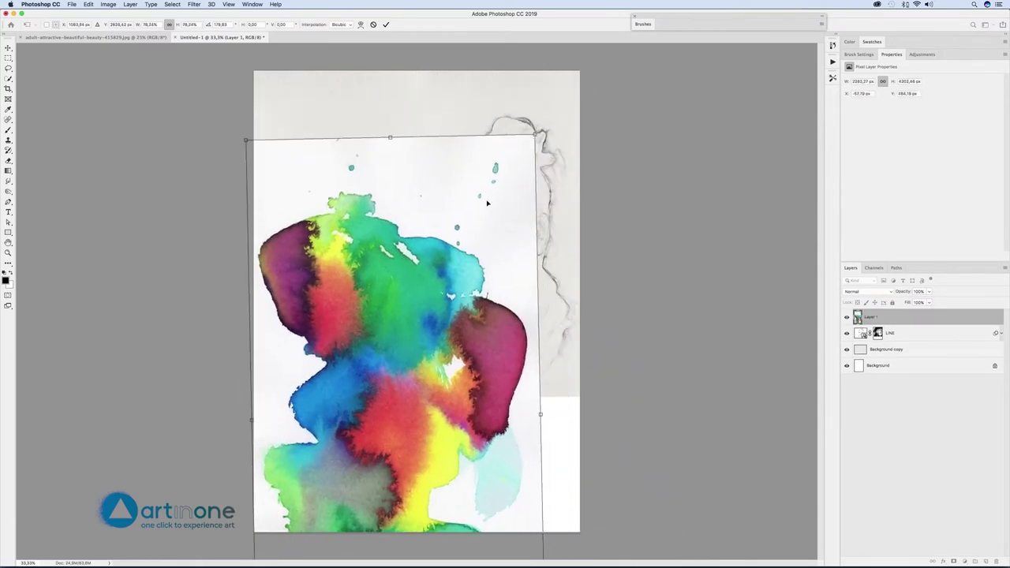
left_click_drag(488, 203, 522, 103)
key("Return")
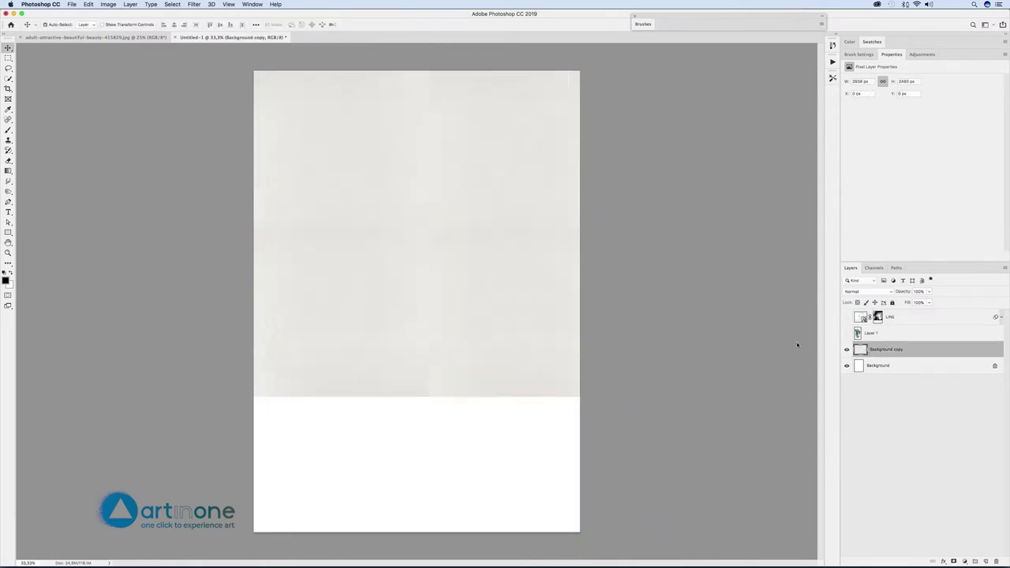
Step: Rotate the Background copy paper texture 90° so it covers the whole page, and merge it down into the Background
key("super+t")
left_click_drag(239, 42, 472, 207)
key("Return")
right_click(897, 349)
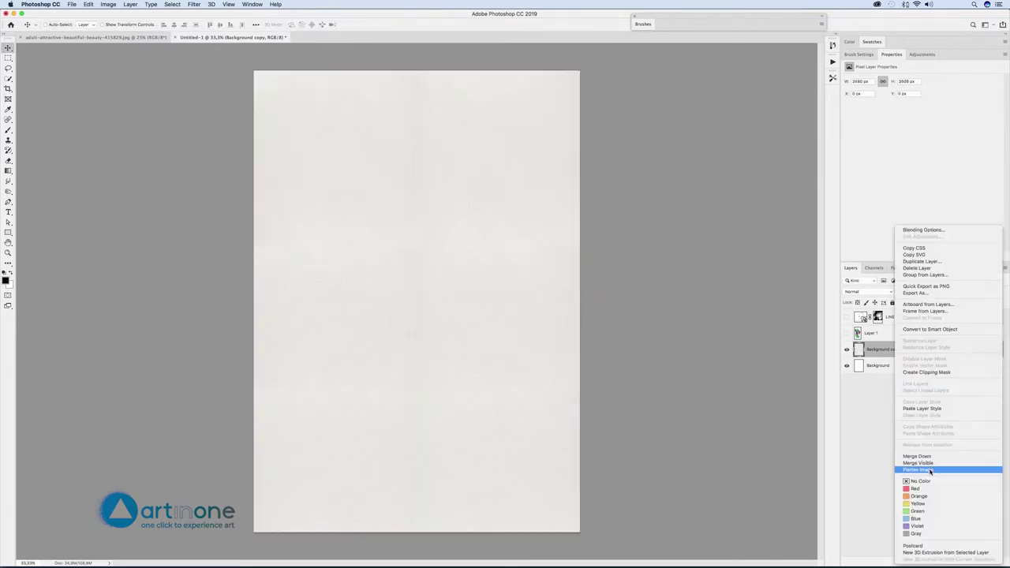
left_click(923, 456)
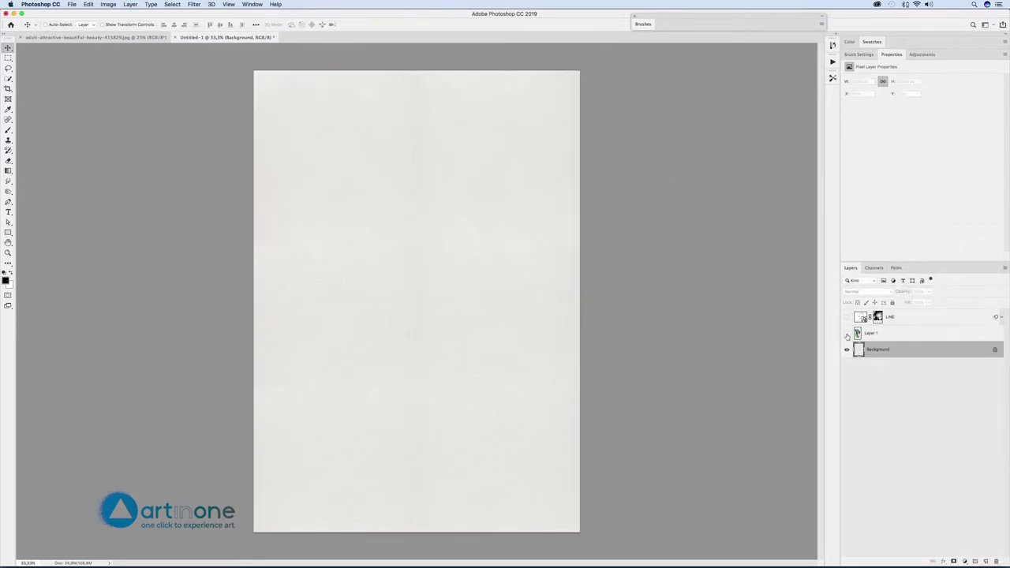
Step: Show the watercolor blot on Layer 1 and set its blend mode to Multiply
left_click(847, 333)
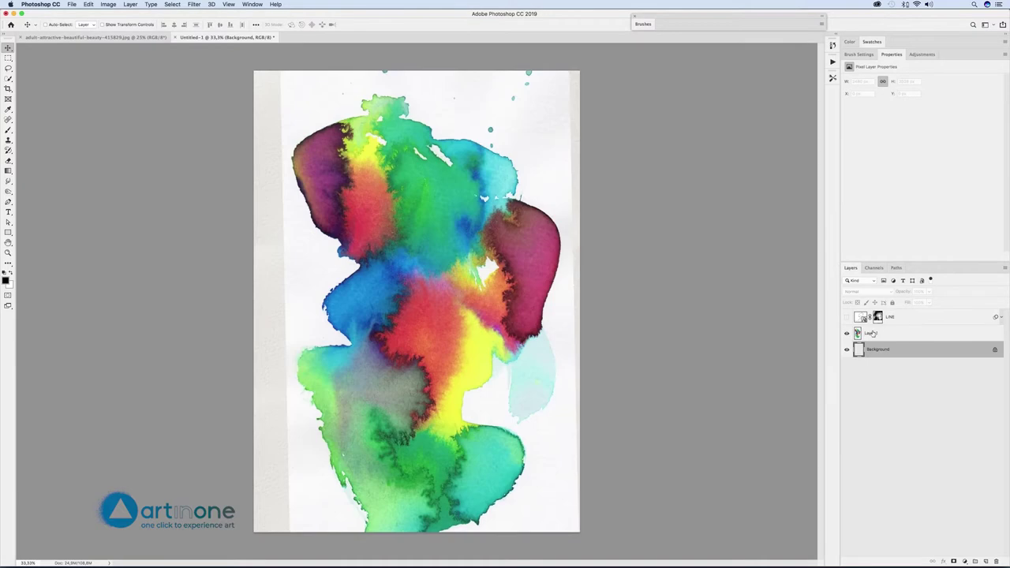
left_click(871, 333)
left_click(851, 292)
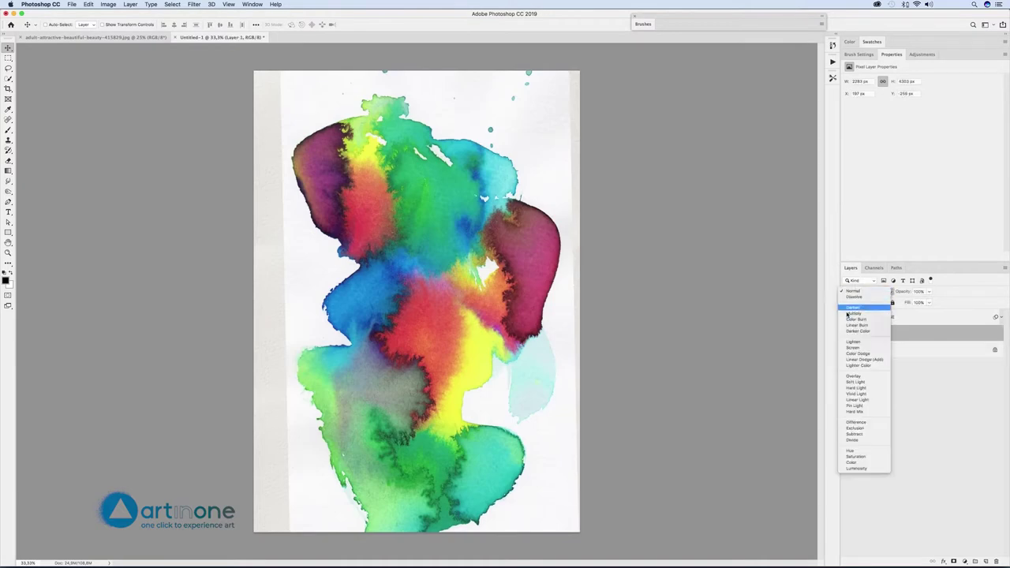
left_click(857, 305)
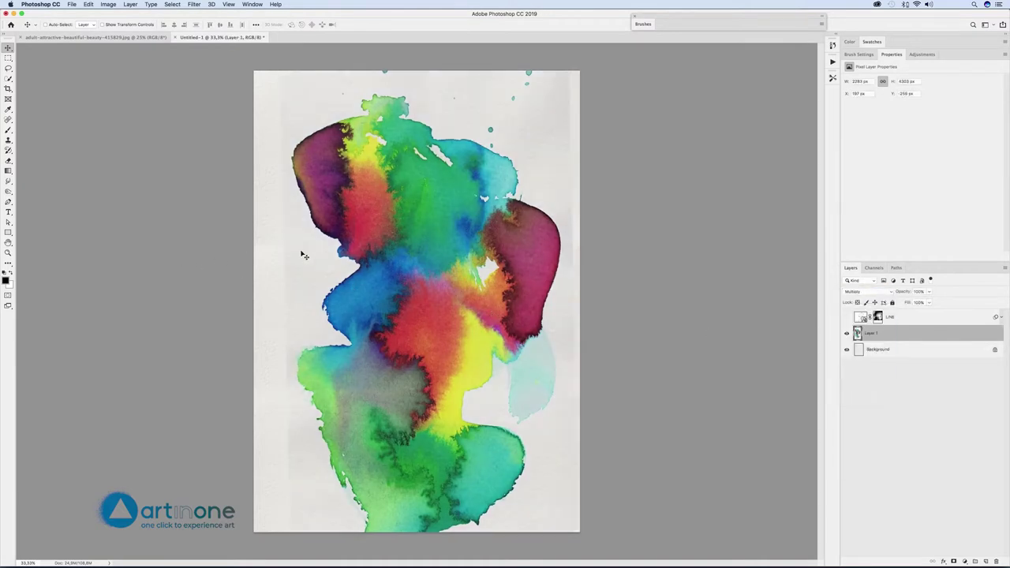
Step: Add a Levels adjustment clipped to Layer 1 with input levels of black 9, midtones 1.09 and white 242
left_click(966, 561)
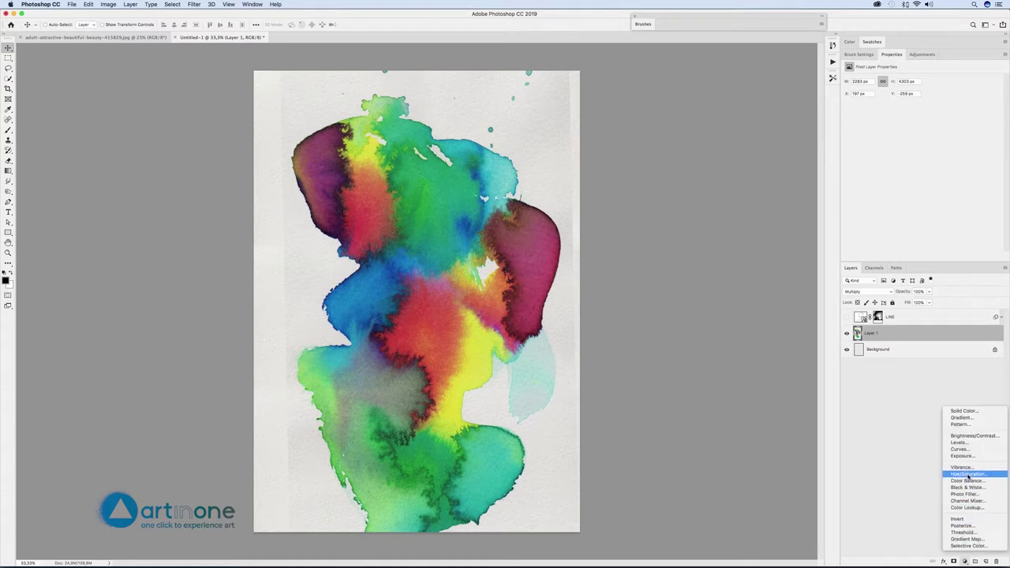
left_click(959, 443)
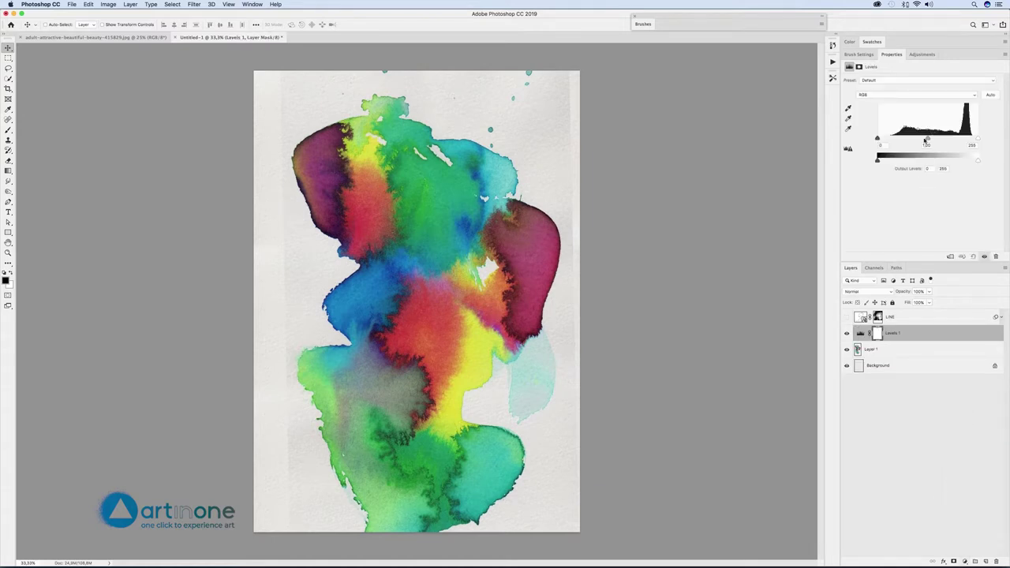
left_click_drag(977, 138, 923, 139)
left_click_drag(878, 139, 882, 140)
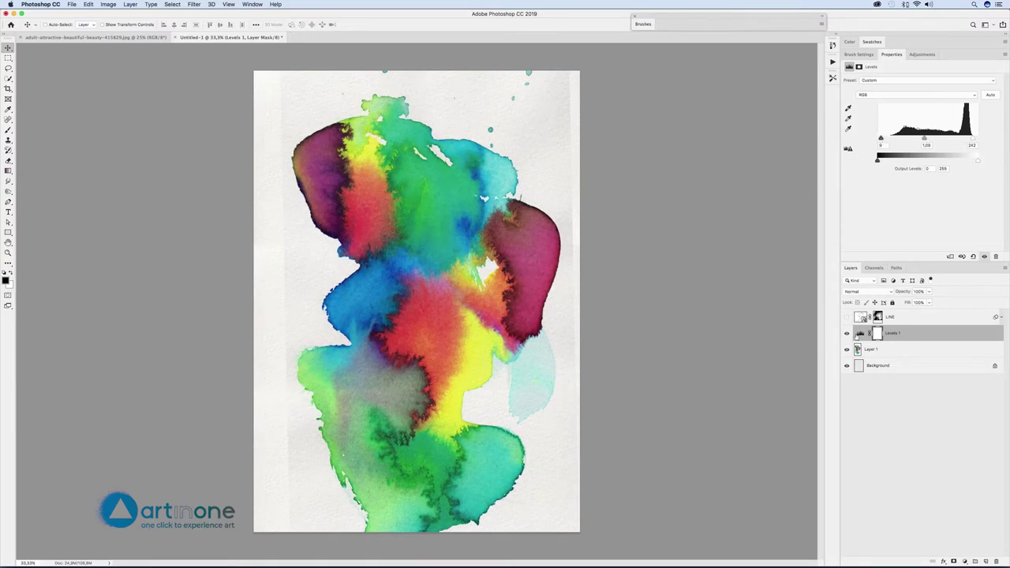
left_click(950, 258)
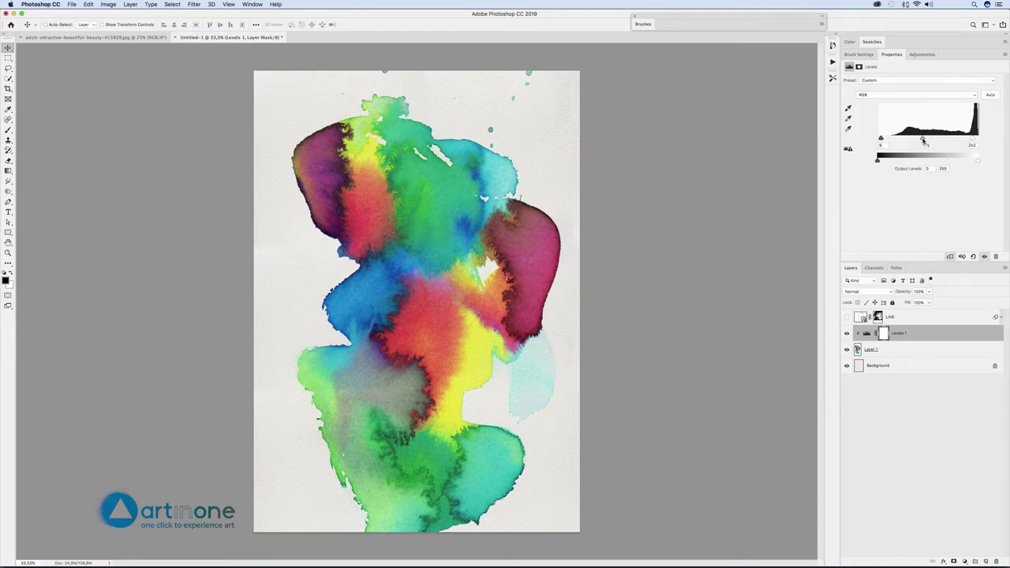
Step: Add a Levels adjustment directly above the Background layer and lower its white input level to brighten the paper
left_click(931, 365)
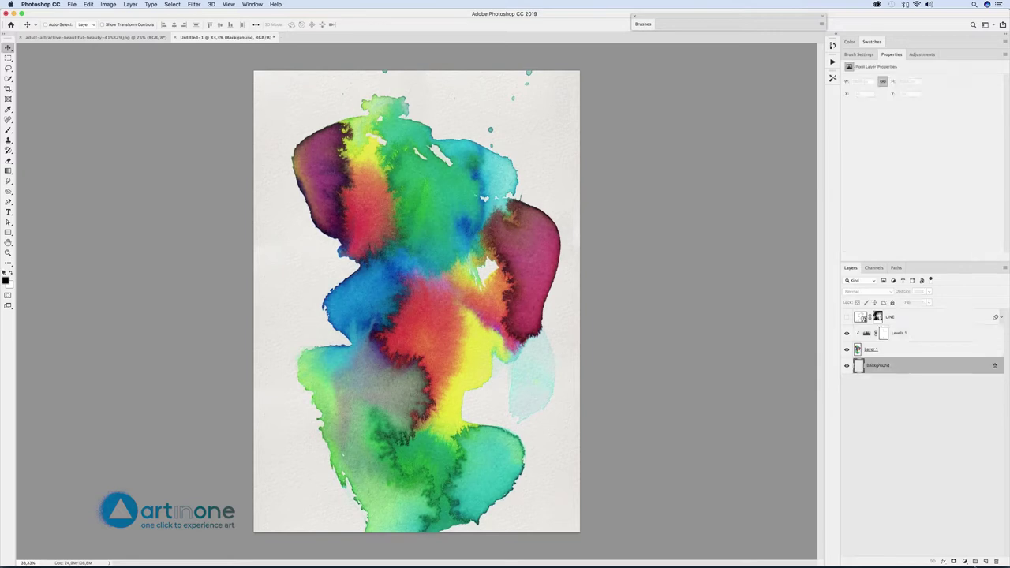
left_click(965, 562)
left_click(960, 442)
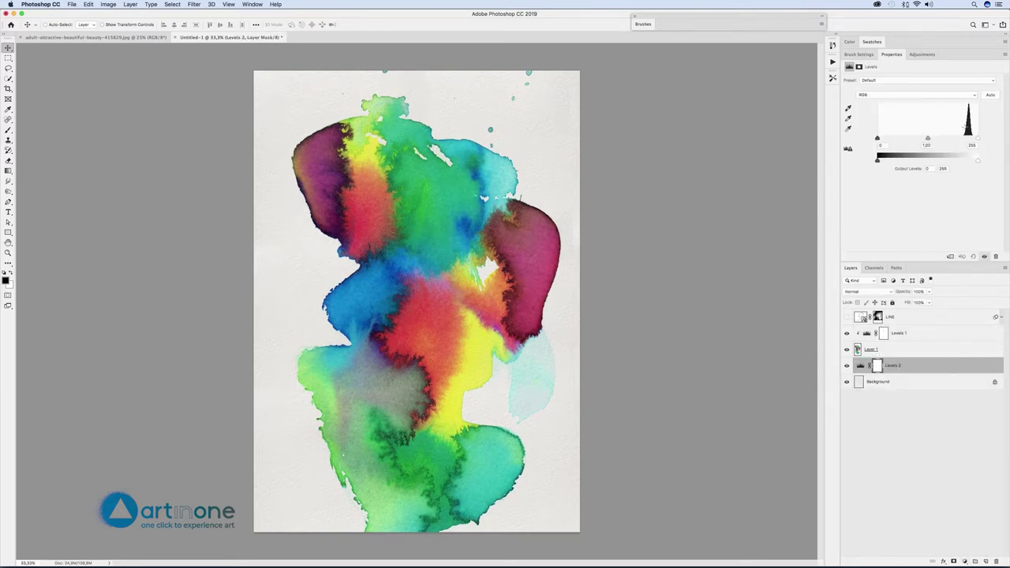
left_click_drag(976, 140, 927, 139)
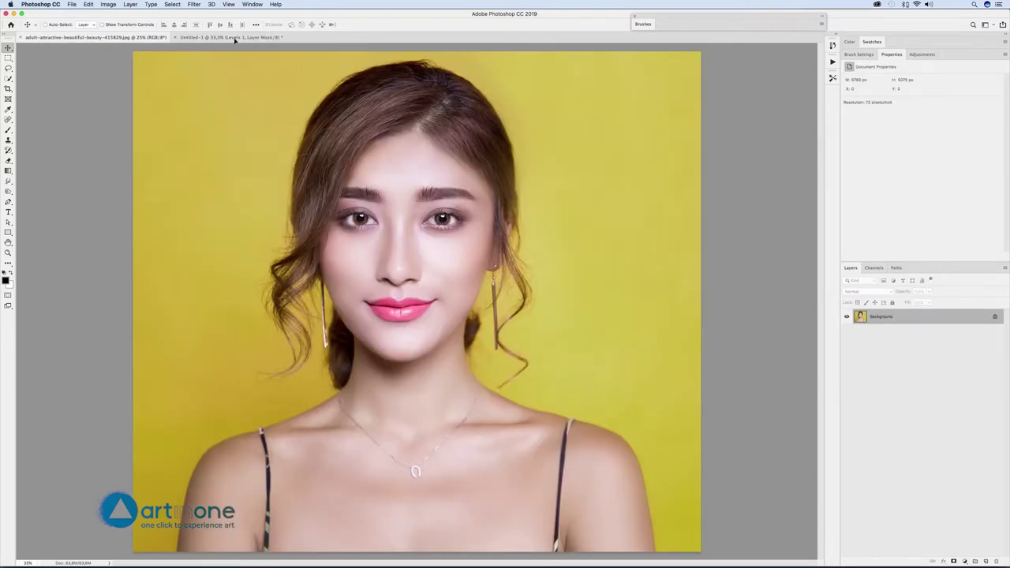
Step: Paste the portrait photo into Untitled-1 with colors converted, center the face on the page, and close the source photo
left_click(237, 37)
key("super+v")
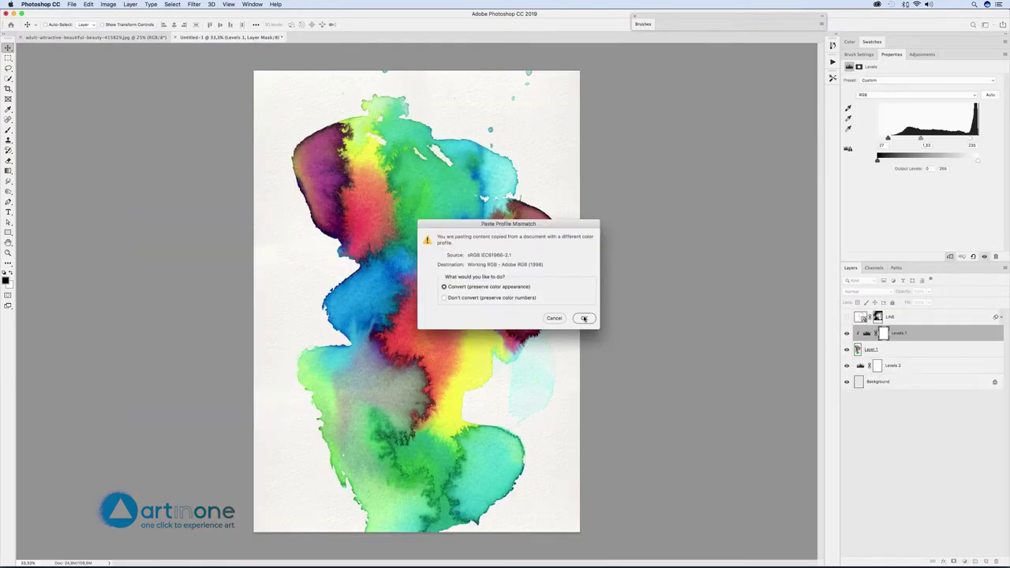
left_click(585, 318)
left_click_drag(417, 174, 459, 350)
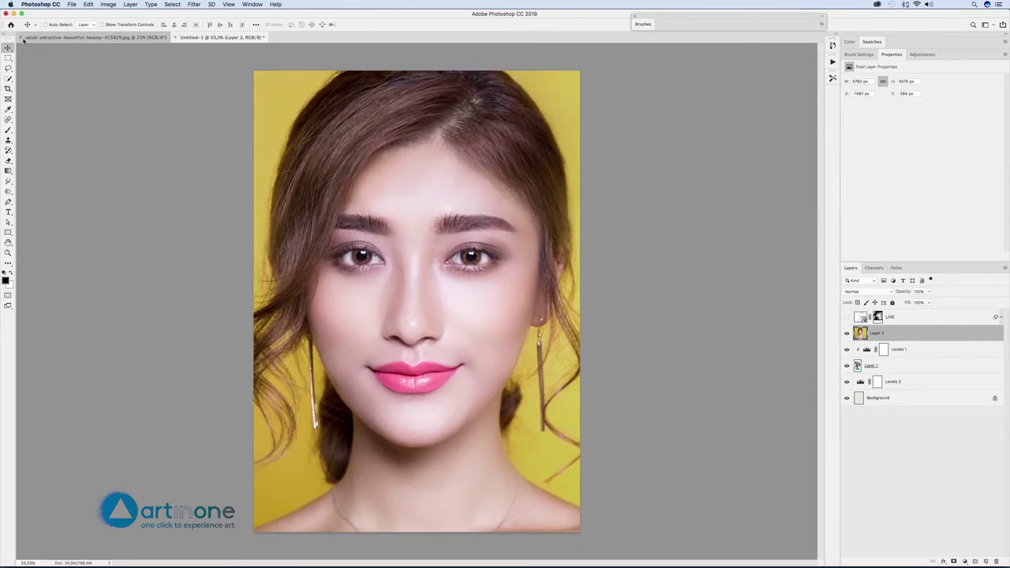
left_click(21, 37)
Step: Scale down the portrait photo, set its blend mode to Multiply, and position the face over the watercolor blot
key("super+t")
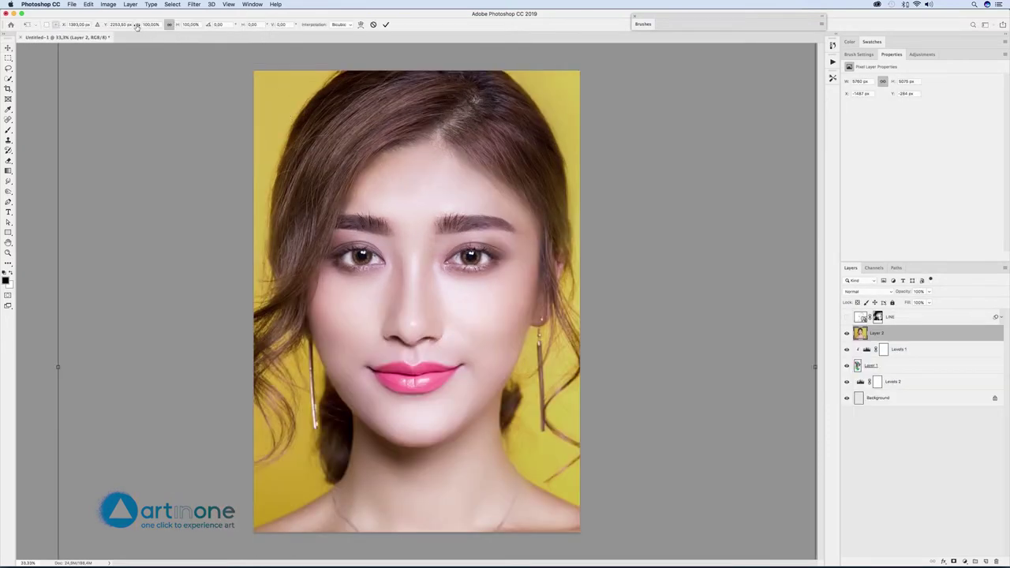
left_click_drag(136, 27, 98, 27)
left_click(857, 292)
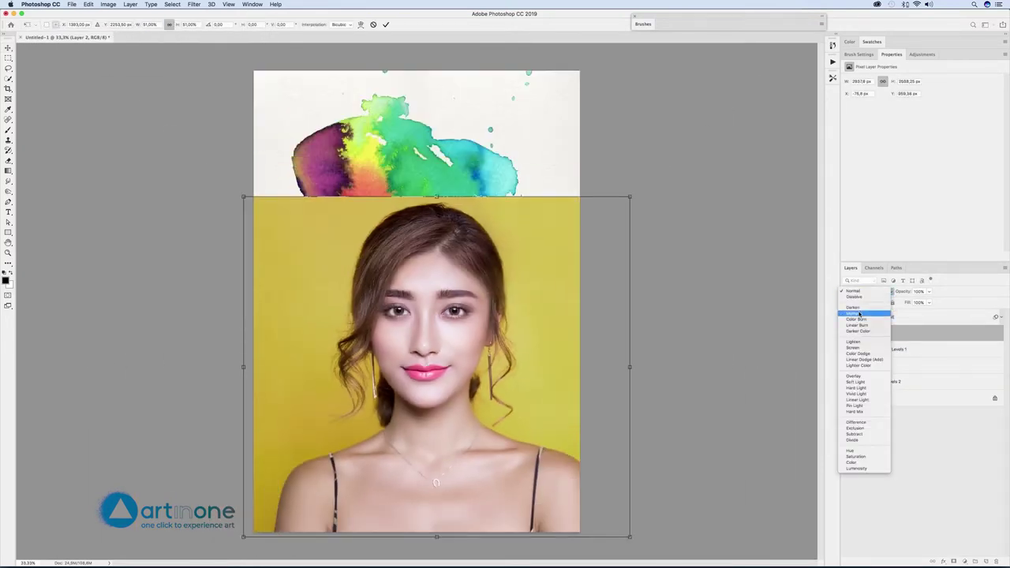
left_click(859, 314)
left_click_drag(630, 197, 688, 145)
left_click_drag(503, 218, 481, 224)
left_click_drag(147, 27, 156, 28)
left_click_drag(472, 176, 471, 189)
left_click(387, 24)
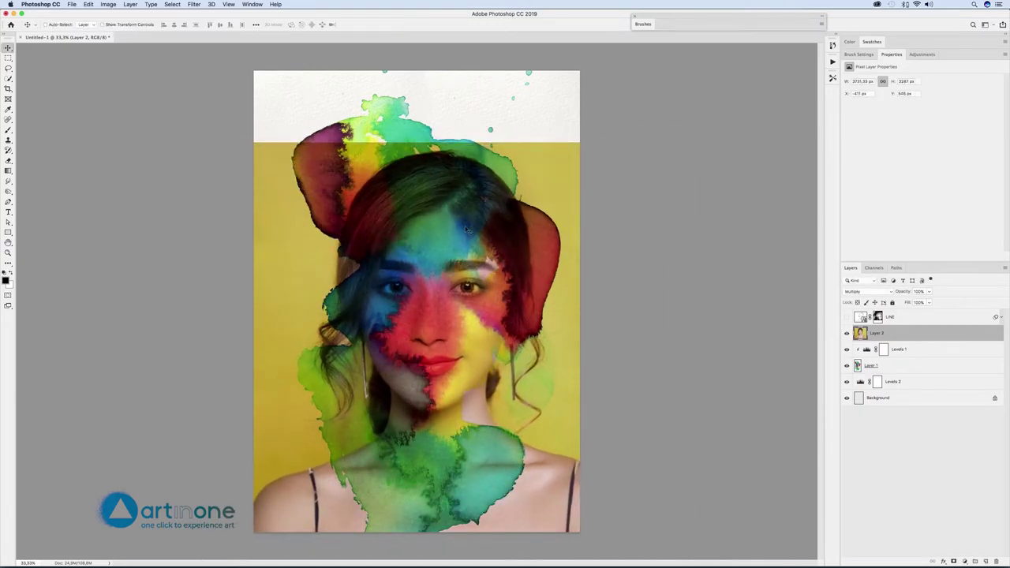
Step: Cut a rectangle around the head and shoulders from the photo onto a new layer and delete the leftover photo layer
left_click(8, 58)
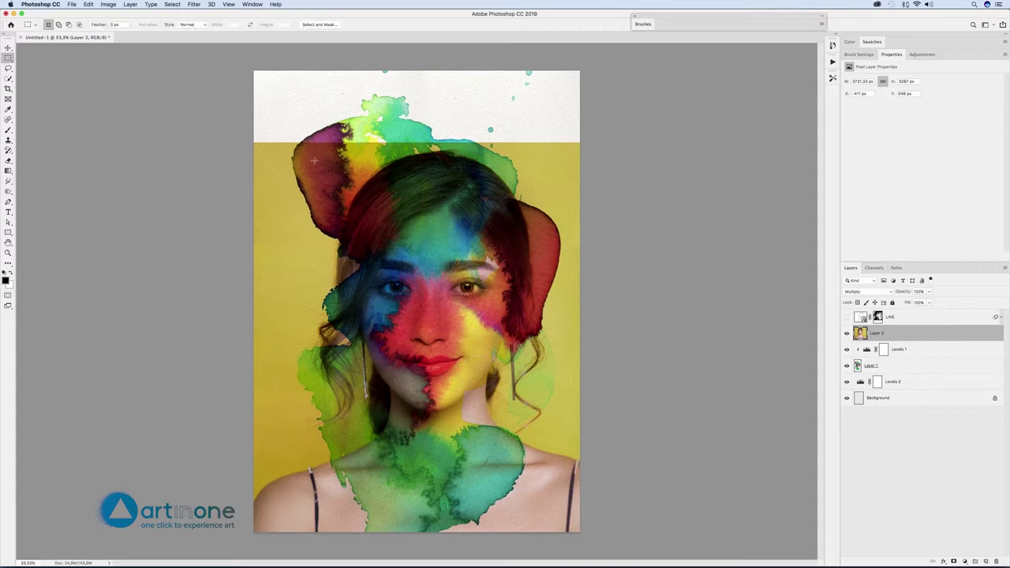
left_click_drag(292, 141, 559, 472)
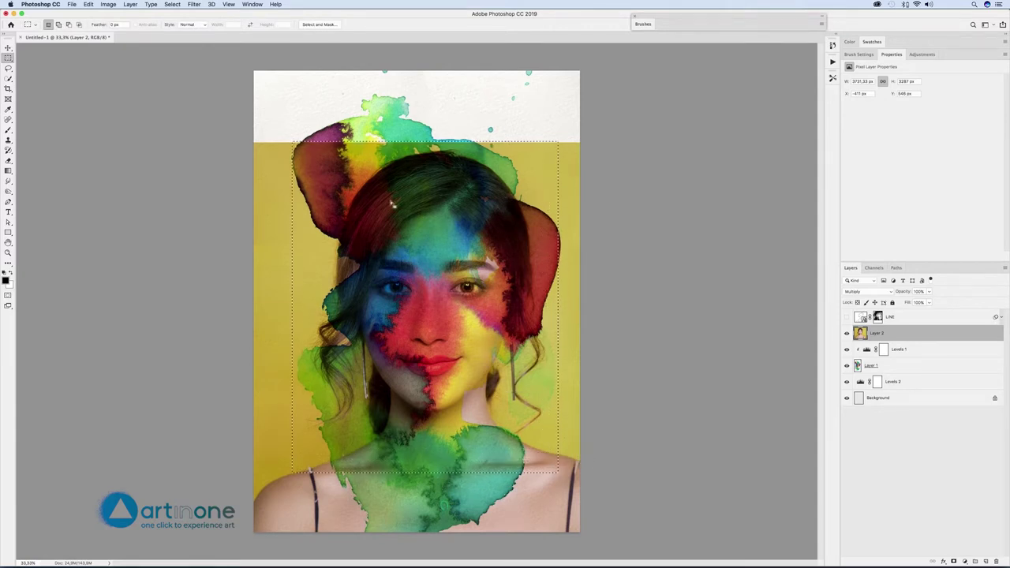
left_click(131, 5)
mouse_move(158, 14)
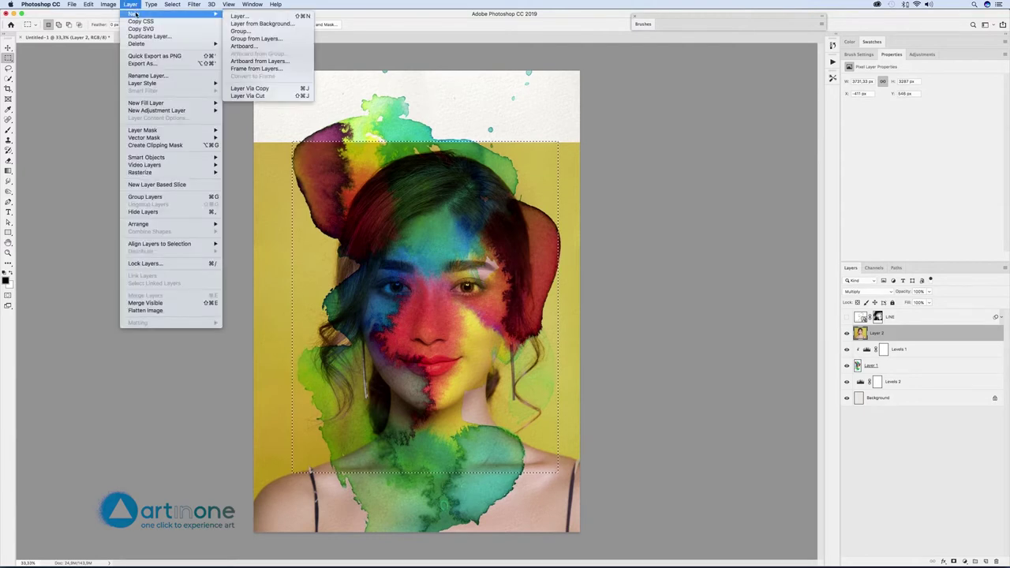
left_click(279, 98)
left_click_drag(903, 355, 996, 560)
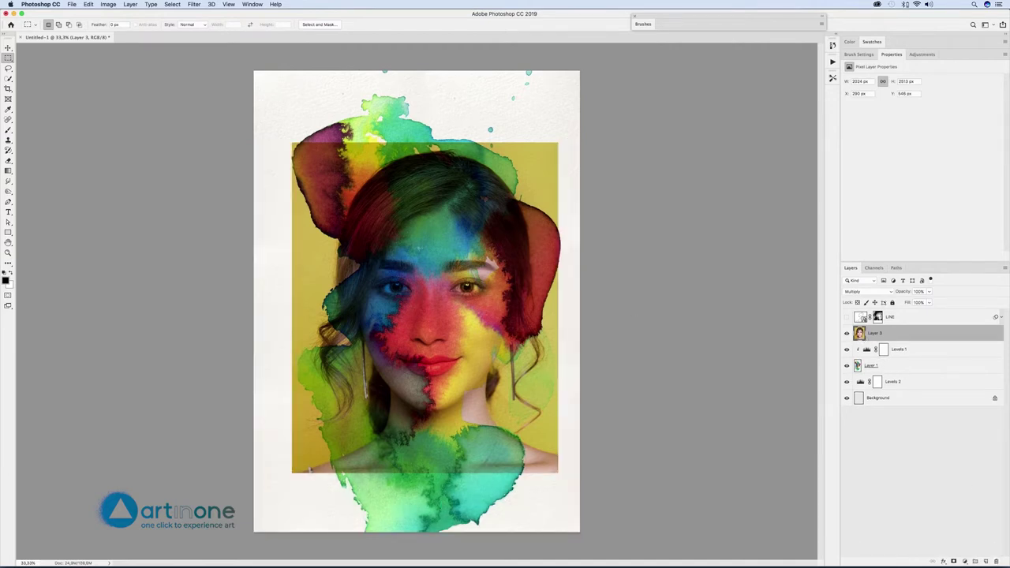
Step: Set the cropped portrait layer's blend mode back to Normal and convert the layer to a smart object
left_click(867, 293)
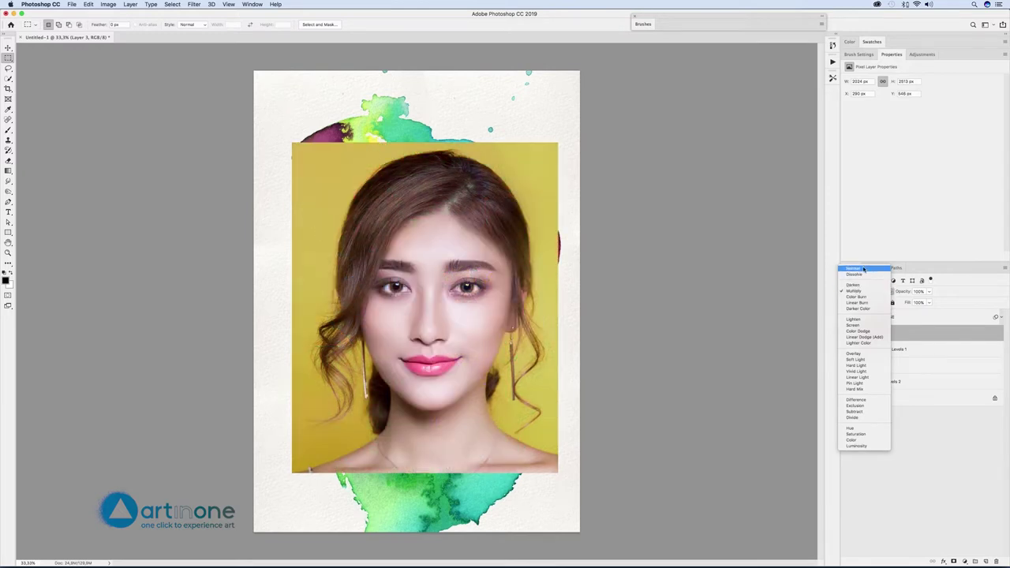
left_click(865, 269)
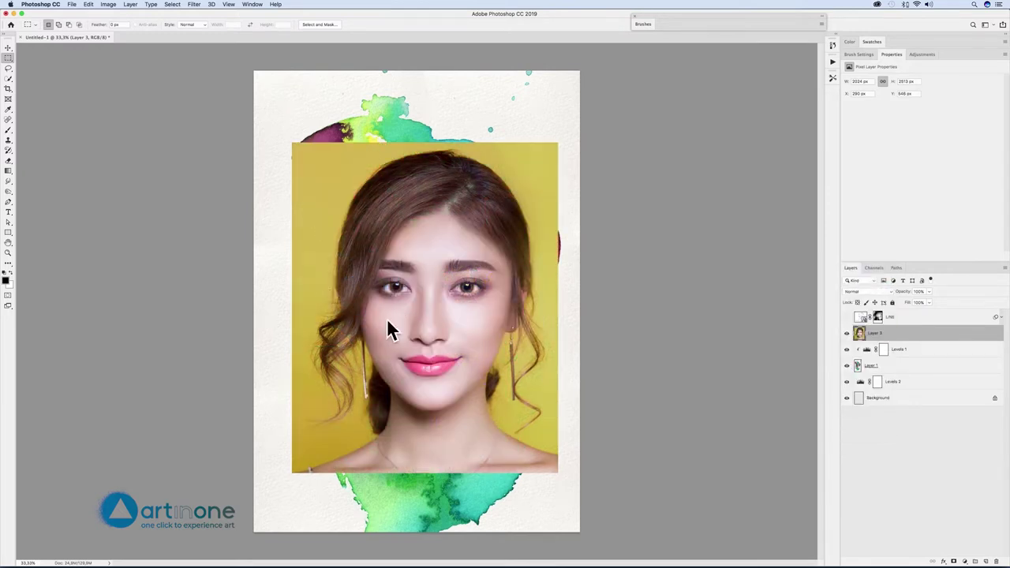
left_click(9, 48)
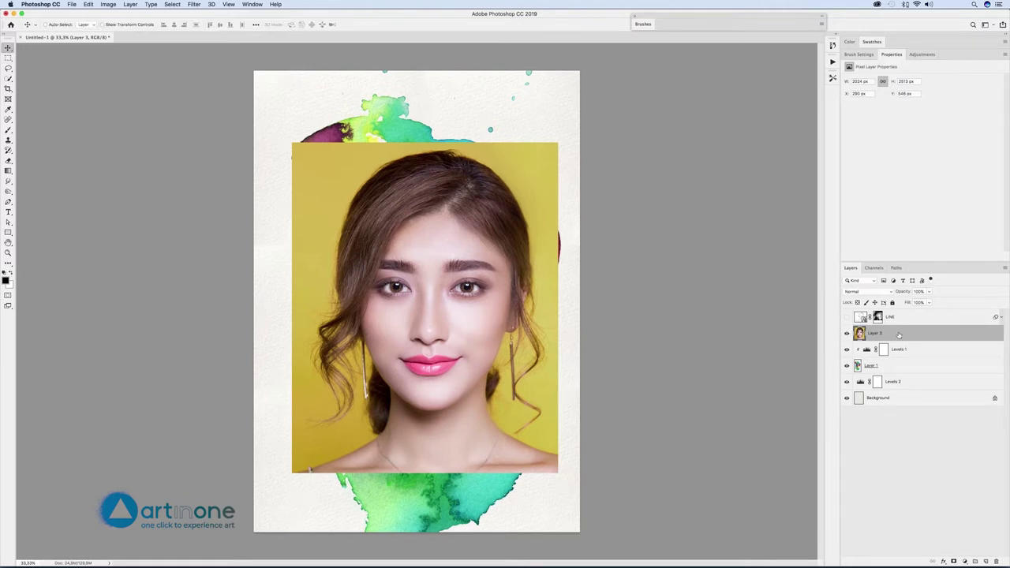
right_click(899, 335)
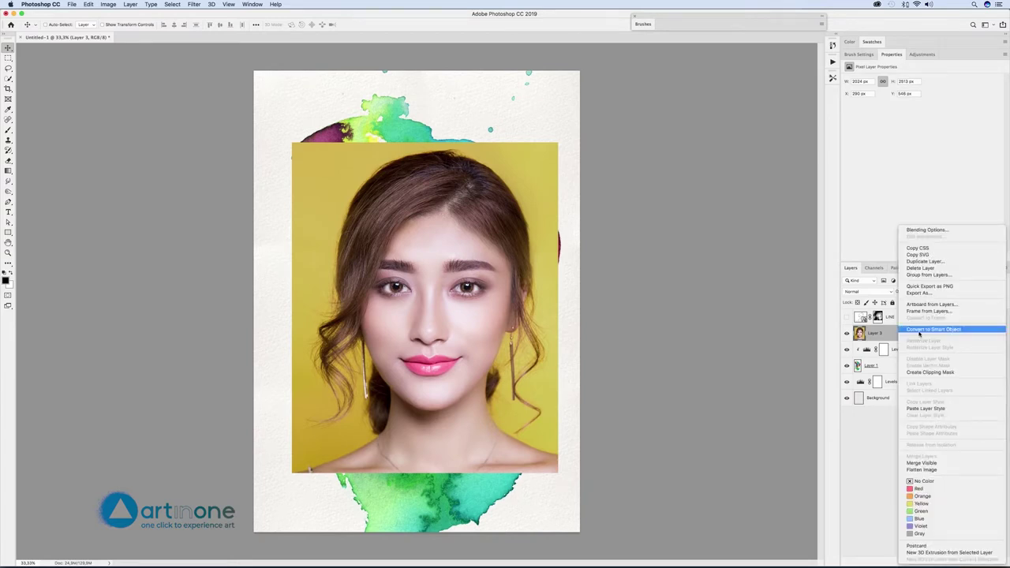
left_click(920, 330)
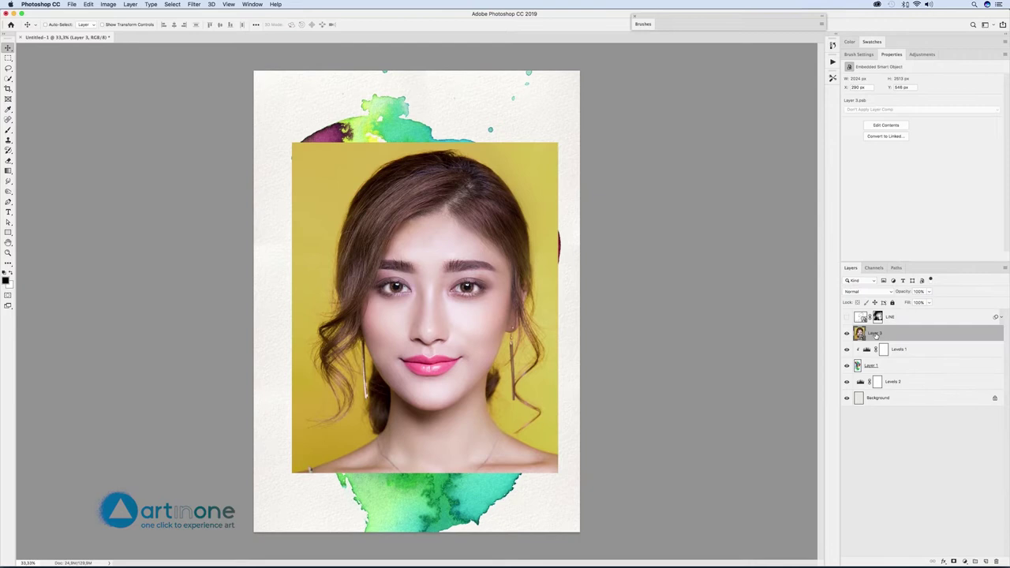
Step: Transfer the Gaussian Blur and Filter Gallery smart filters from the LINE layer to Layer 3 and delete the LINE layer
left_click(884, 316)
left_click(1000, 317)
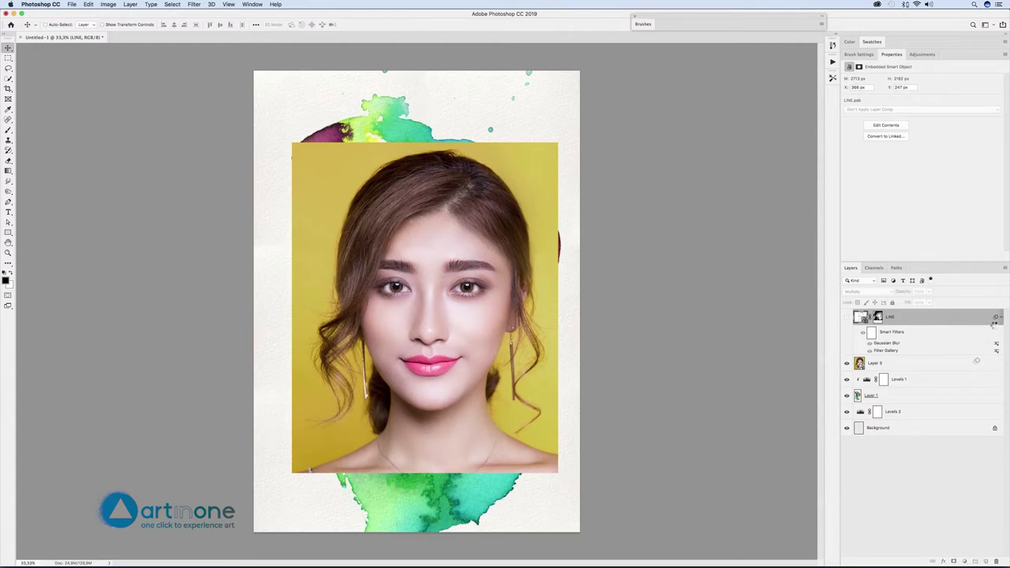
left_click_drag(996, 317, 981, 362)
left_click(1001, 318)
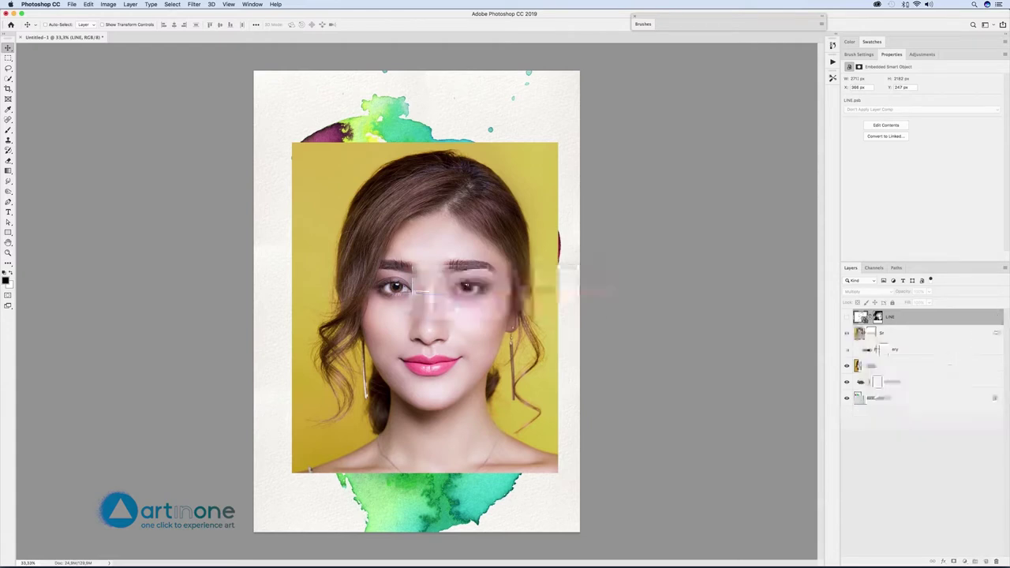
left_click_drag(953, 317, 997, 557)
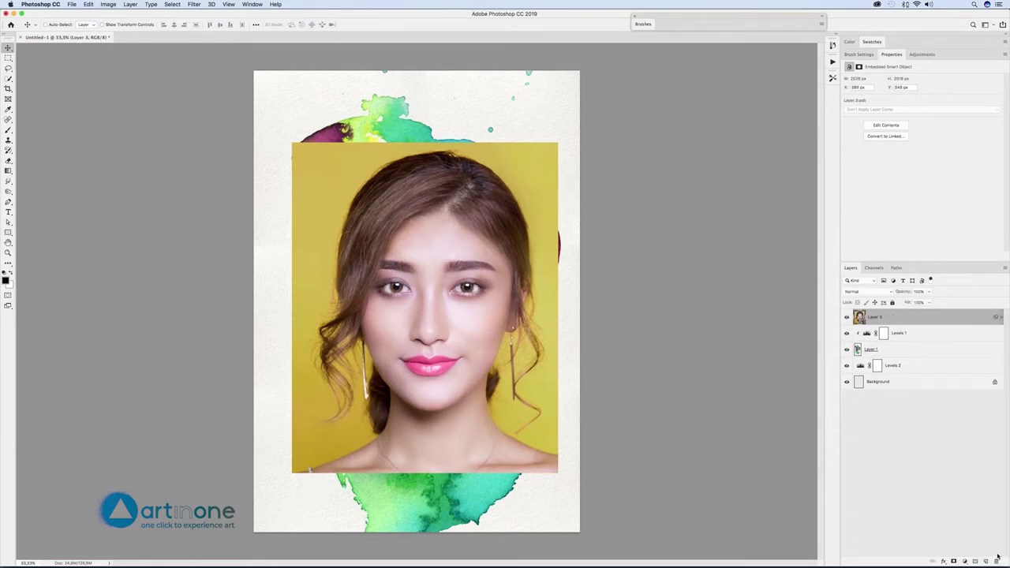
Step: Apply an Oil Paint smart filter with Stylization 10.0 and Cleanliness 10.0 to Layer 3 and place it below Filter Gallery
left_click(1001, 318)
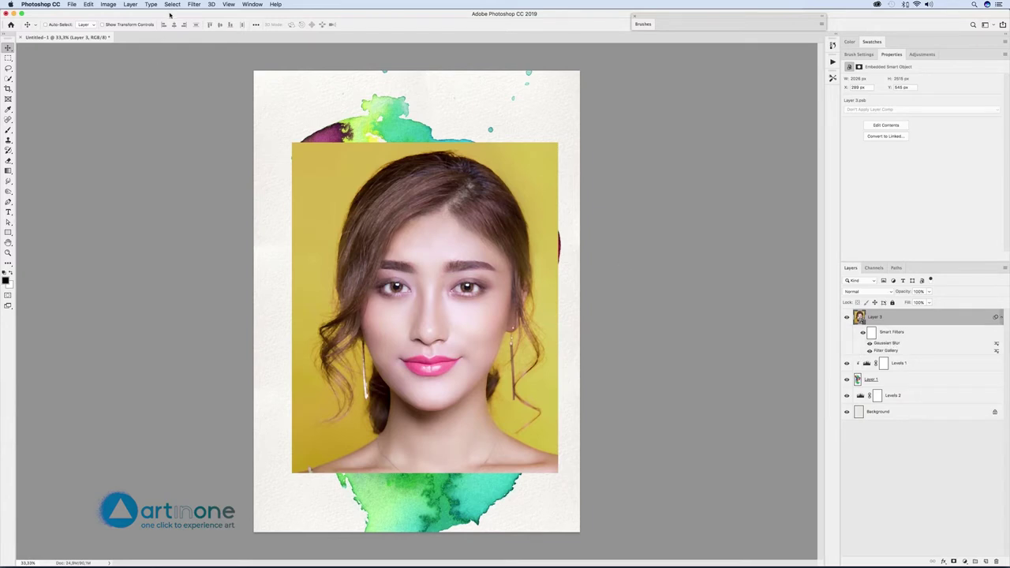
left_click(192, 6)
mouse_move(236, 150)
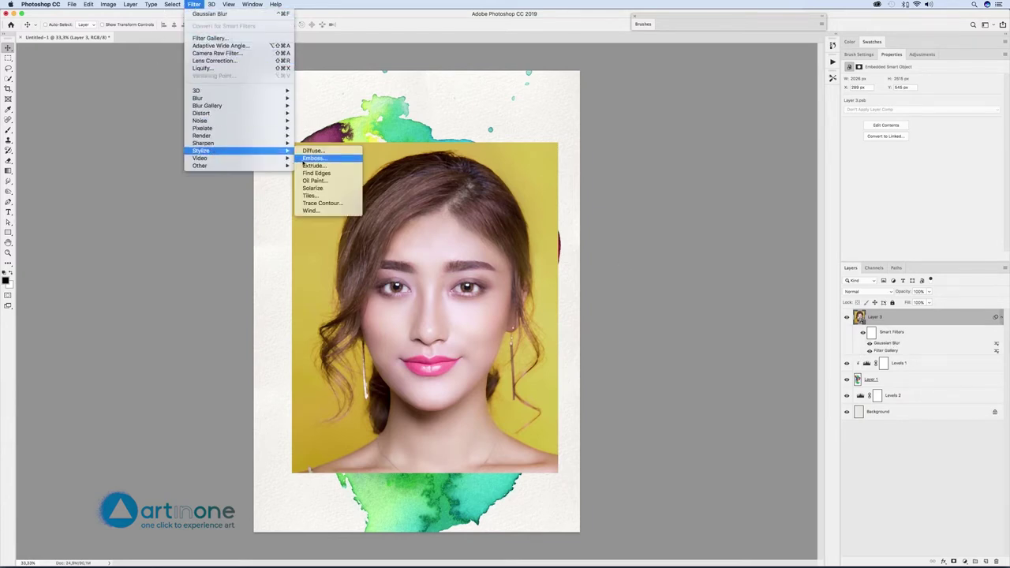
left_click(326, 183)
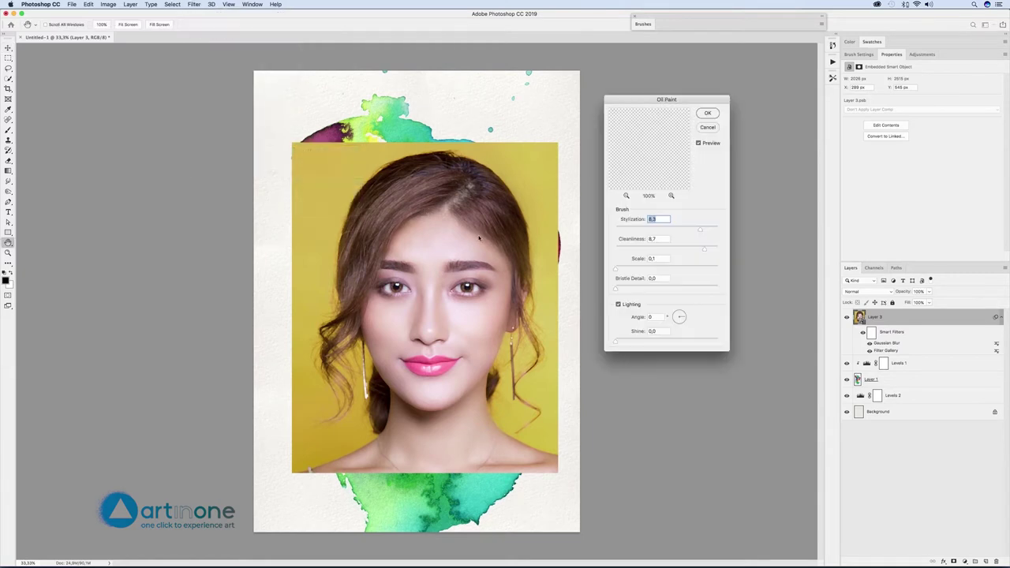
mouse_move(704, 250)
left_mouse_down()
mouse_move(712, 231)
mouse_move(721, 250)
left_mouse_up()
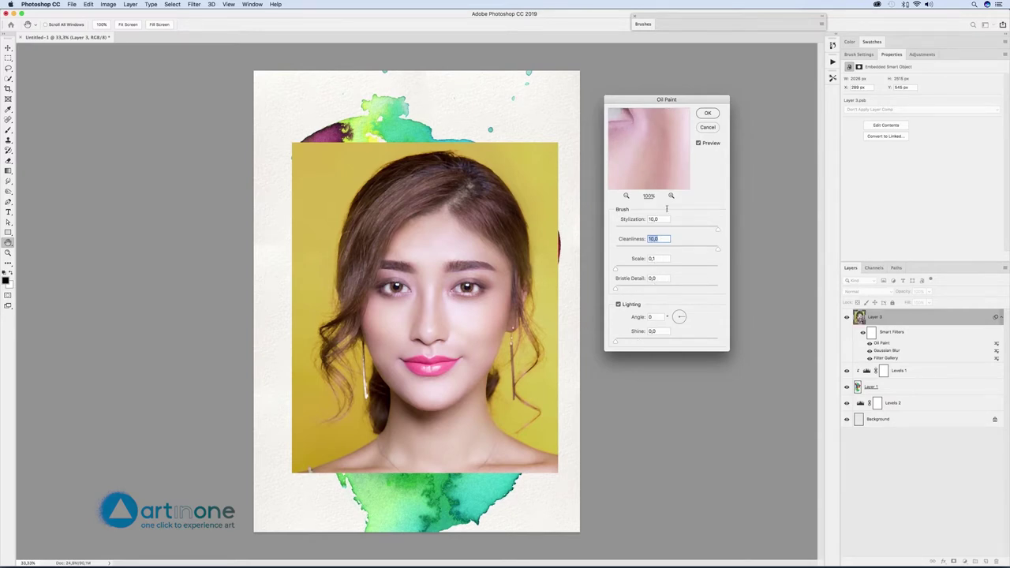
left_click(708, 116)
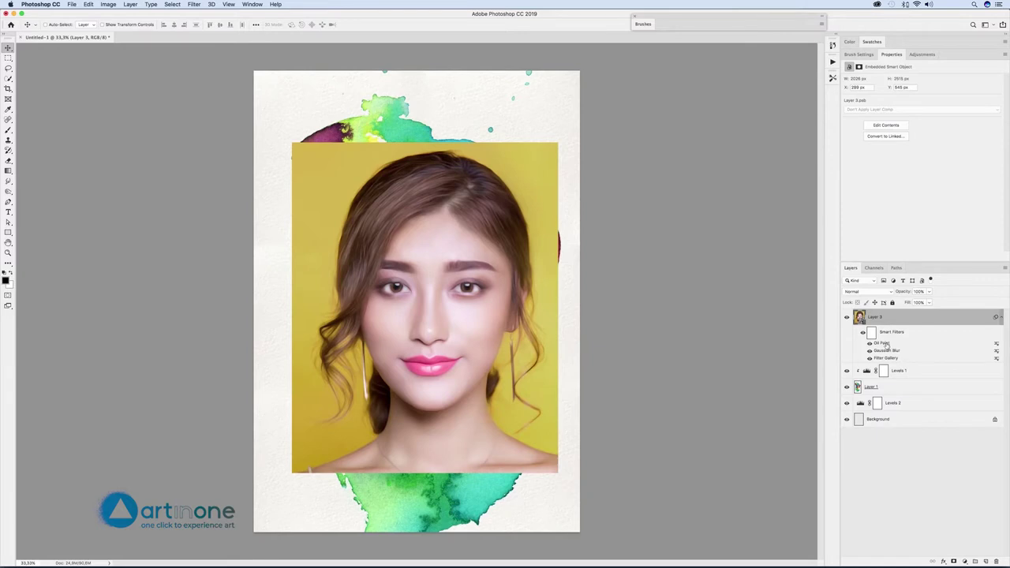
left_click_drag(886, 344, 888, 358)
left_click_drag(886, 357, 886, 359)
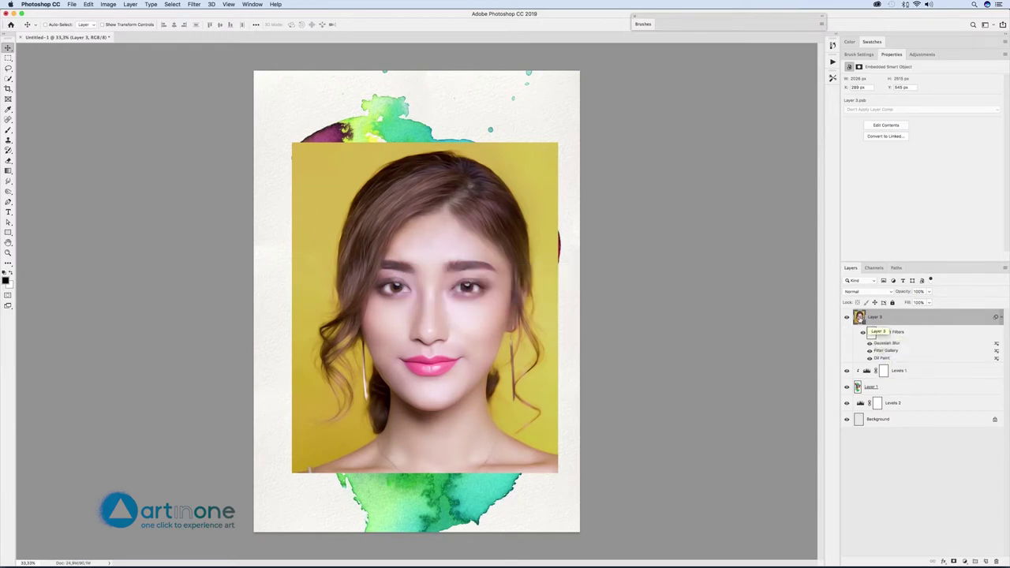
Step: Open the contents of the Layer 3 smart object, arrange both documents 2-up Vertical, and zoom the portrait out to 33.3%
double_click(860, 317)
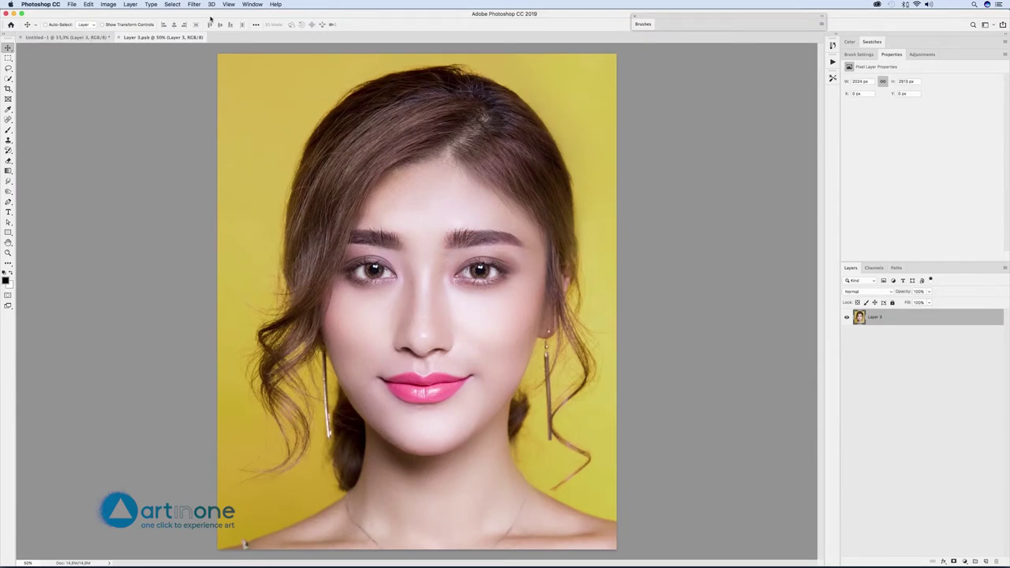
left_click(230, 4)
mouse_move(247, 14)
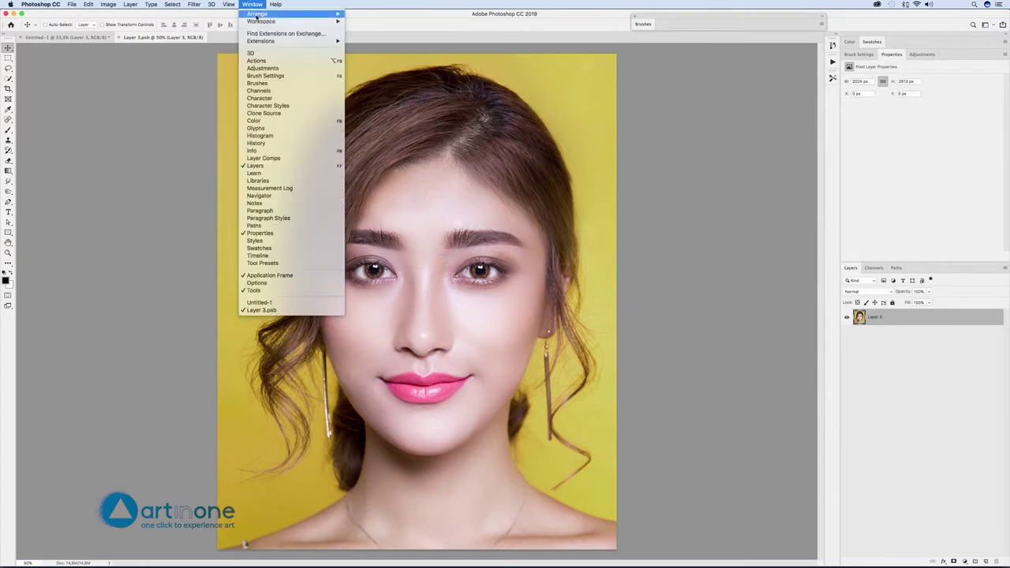
mouse_move(324, 14)
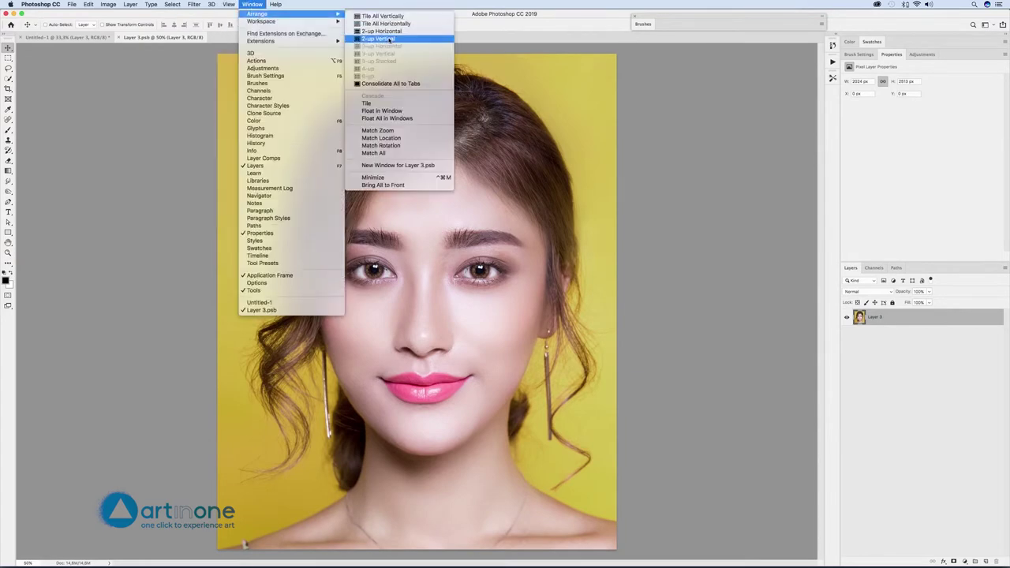
left_click(380, 39)
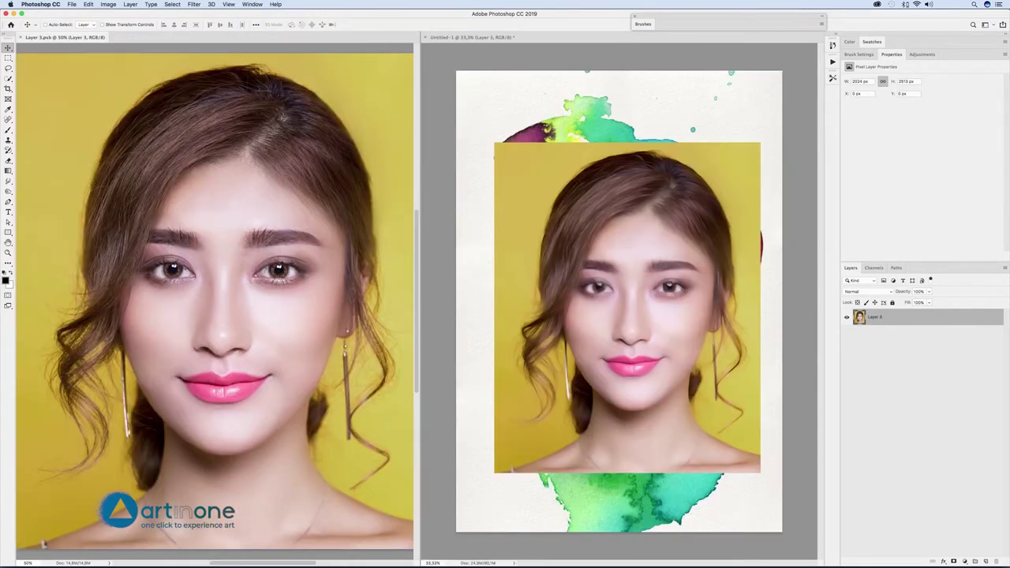
left_click(237, 292, "alt")
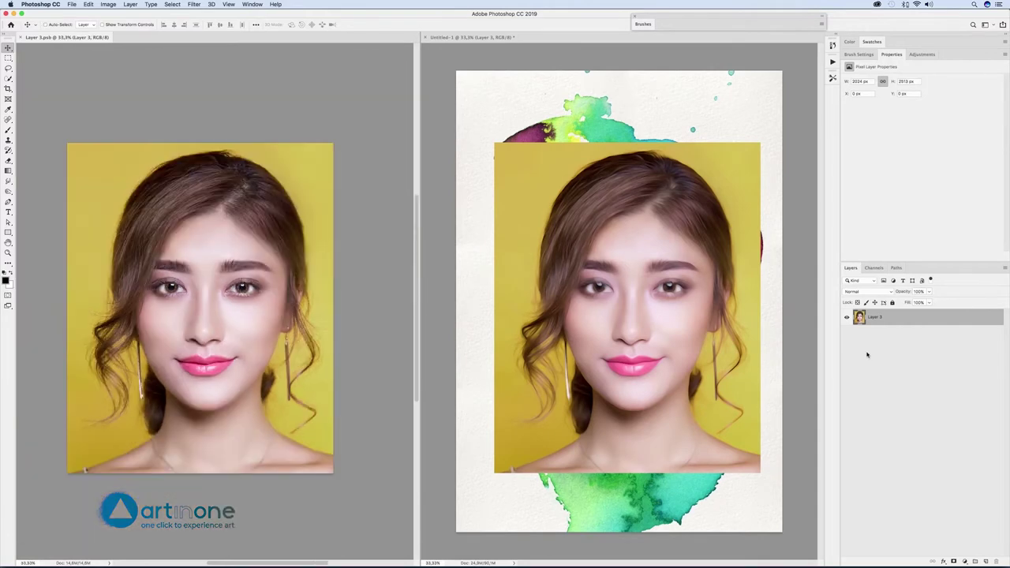
Step: Add a Black & White adjustment above the portrait with Reds -58, Yellows 170 and Magentas -69, and save the smart object
left_click(965, 562)
left_click(970, 481)
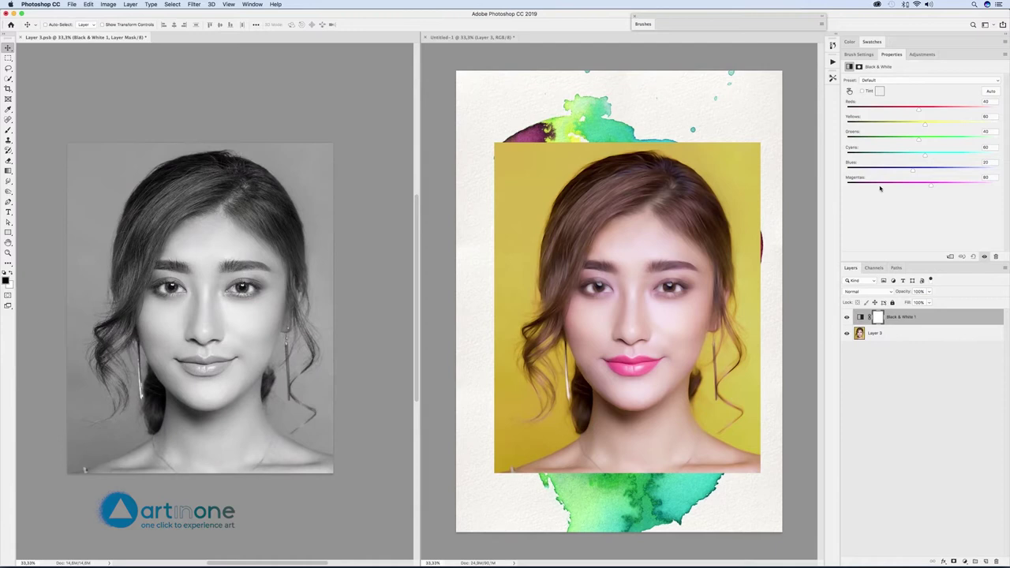
left_click_drag(927, 124, 891, 115)
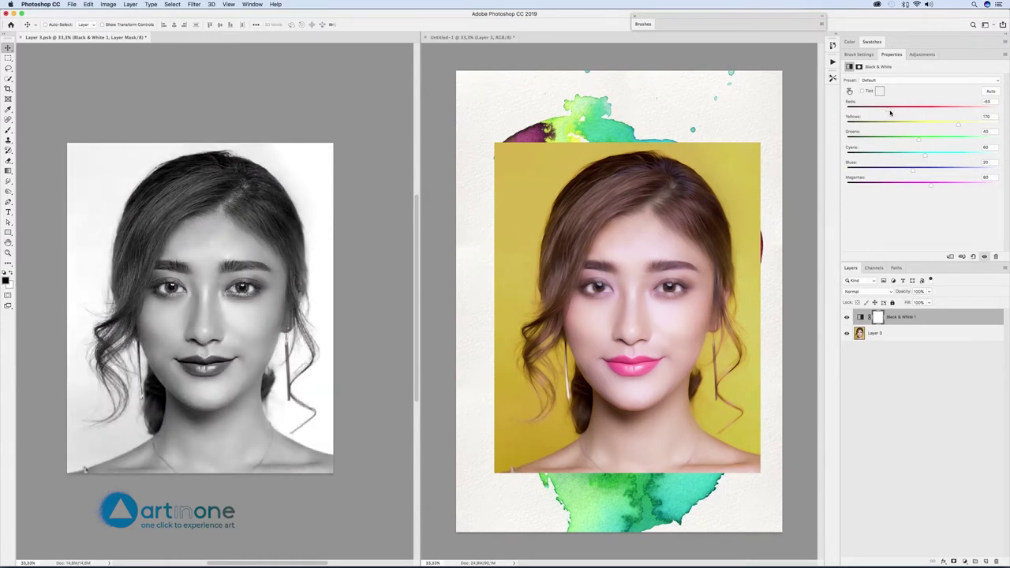
left_click_drag(928, 184, 887, 187)
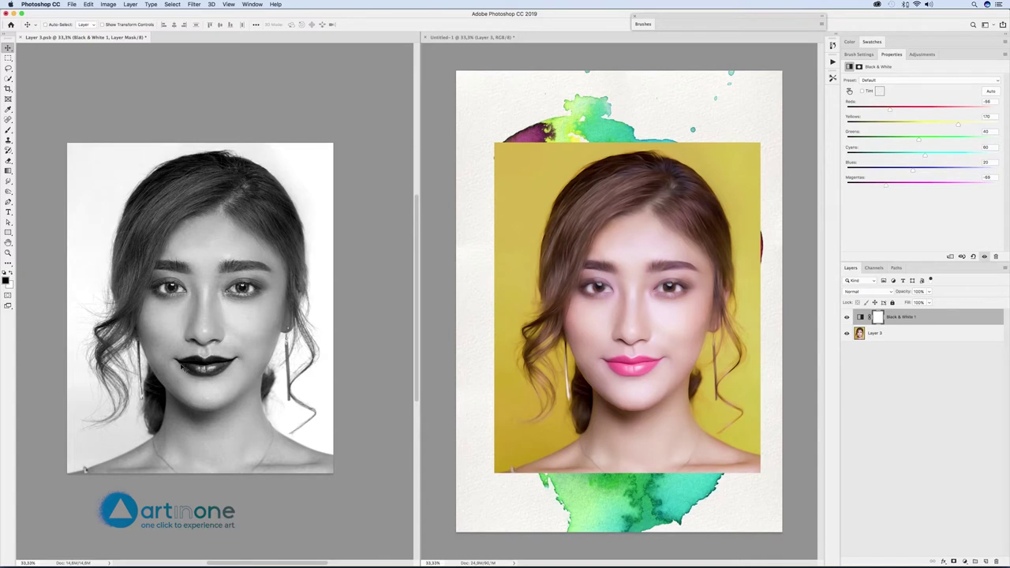
left_click(72, 4)
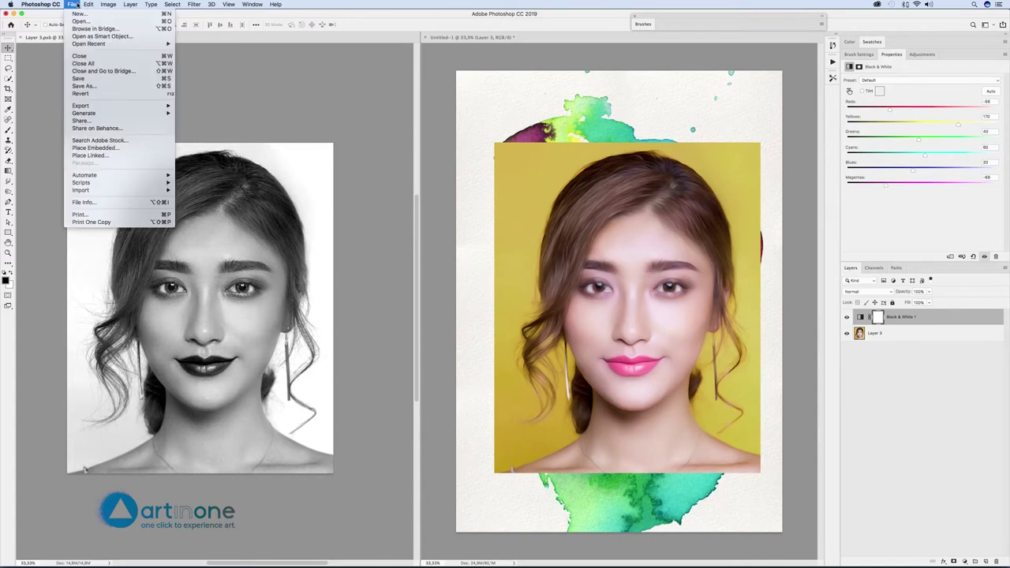
left_click(78, 78)
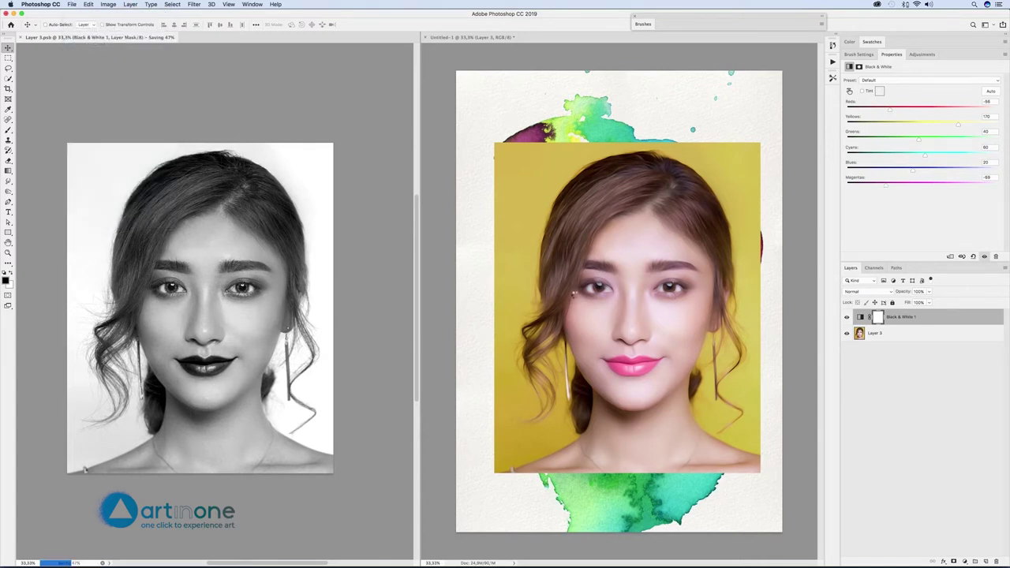
Step: Add a Stamp effect on top of the Filter Gallery effects on Layer 3 and adjust its Light/Dark Balance
left_click(676, 317)
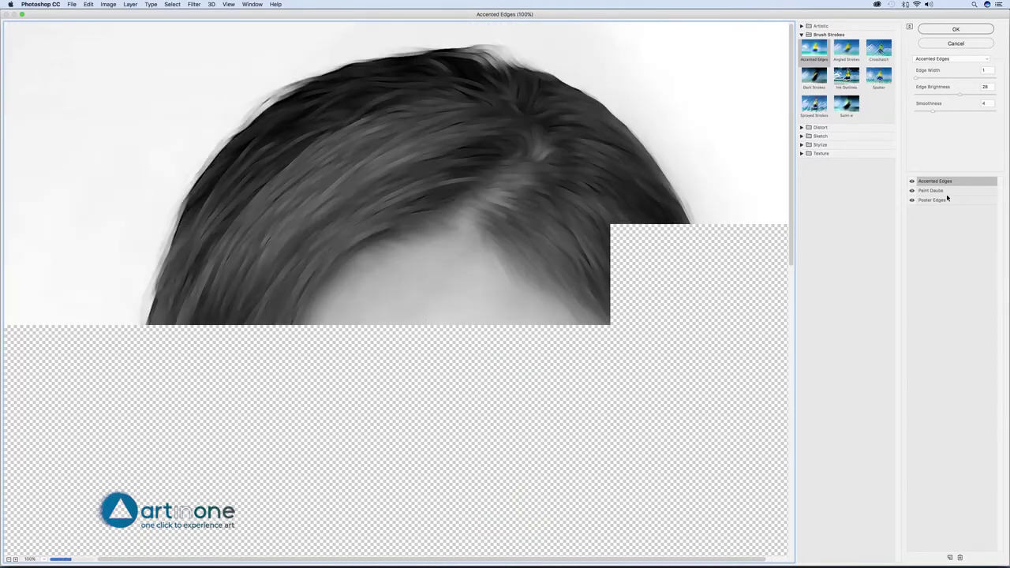
left_click(951, 557)
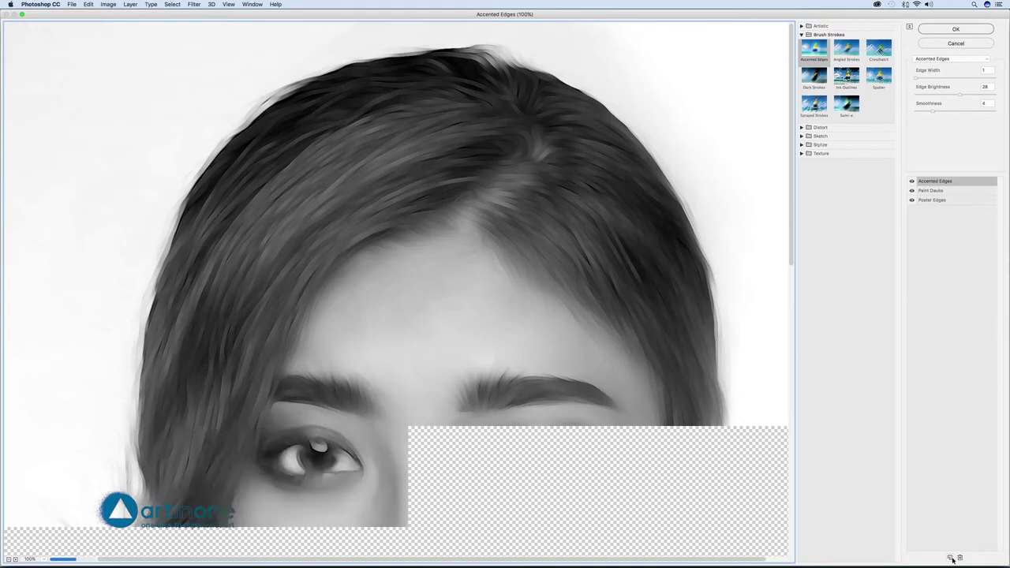
left_click(802, 136)
left_click(878, 232)
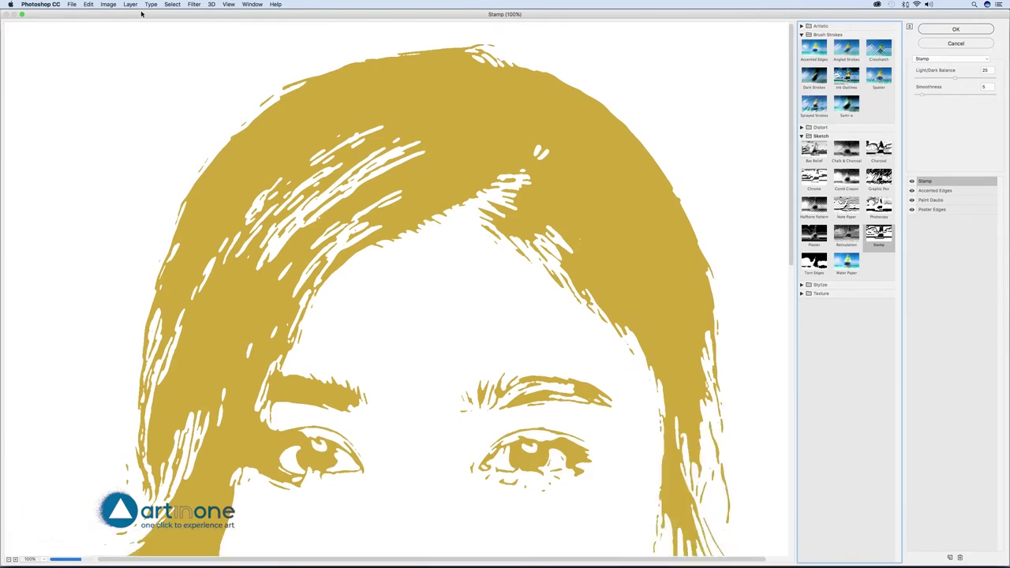
left_click_drag(141, 12, 146, 26)
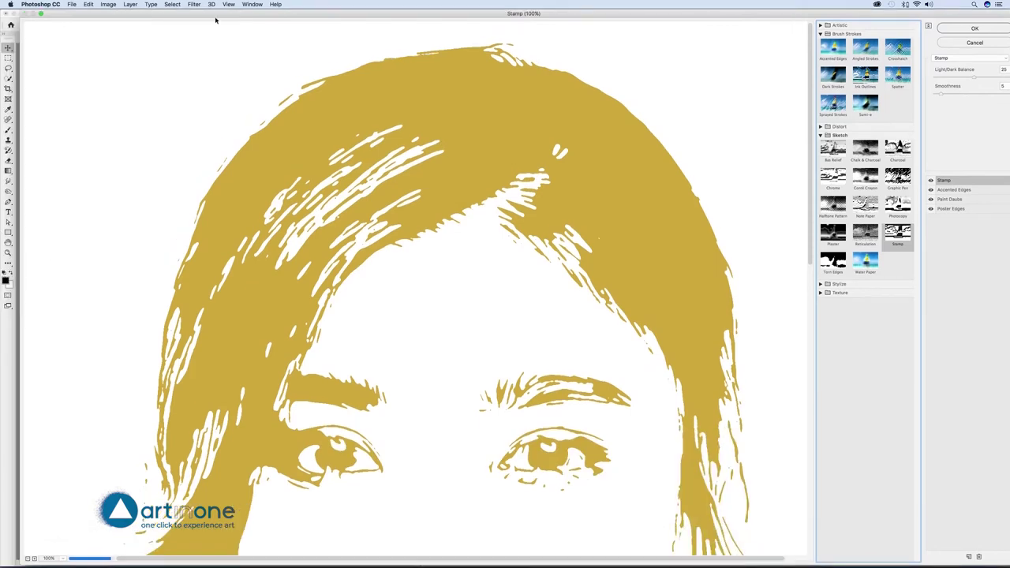
left_click_drag(215, 19, 197, 18)
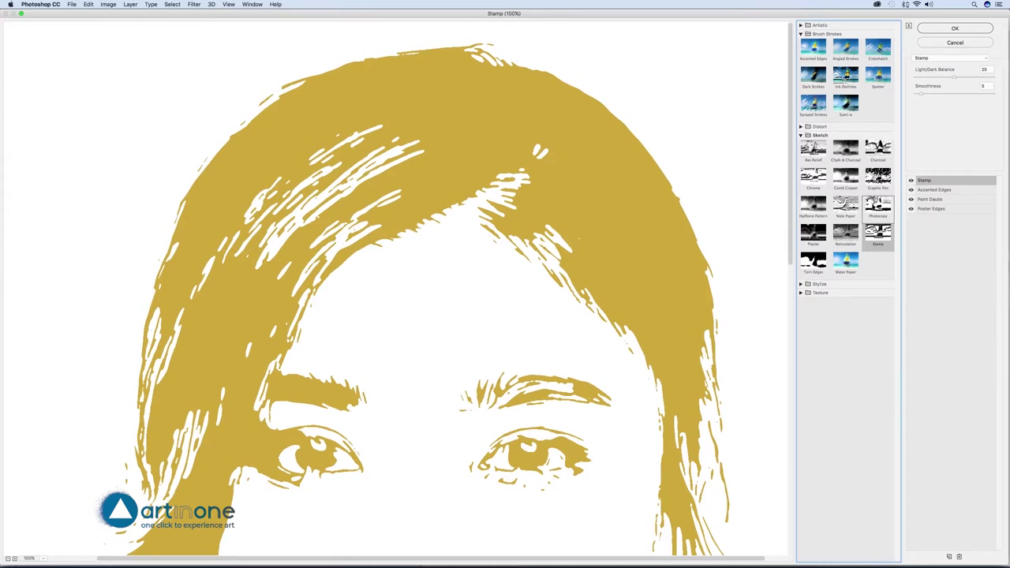
scroll(683, 161, "down", 5)
left_click_drag(956, 77, 959, 76)
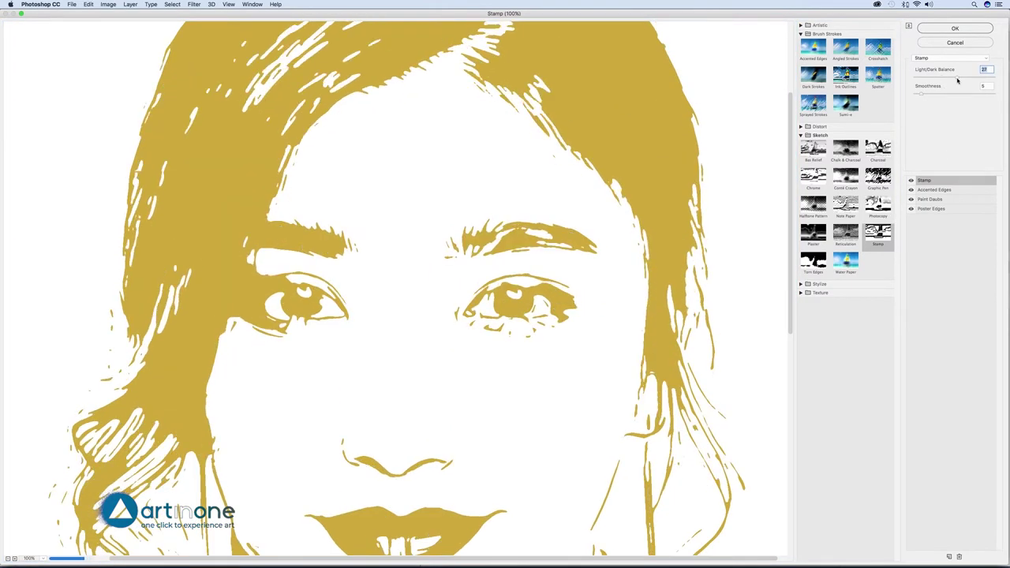
Step: Try a Water Paper effect above Stamp with Fiber Length 15 and Brightness 60, and hide it
mouse_move(925, 180)
left_mouse_down()
mouse_move(939, 211)
mouse_move(925, 181)
left_mouse_up()
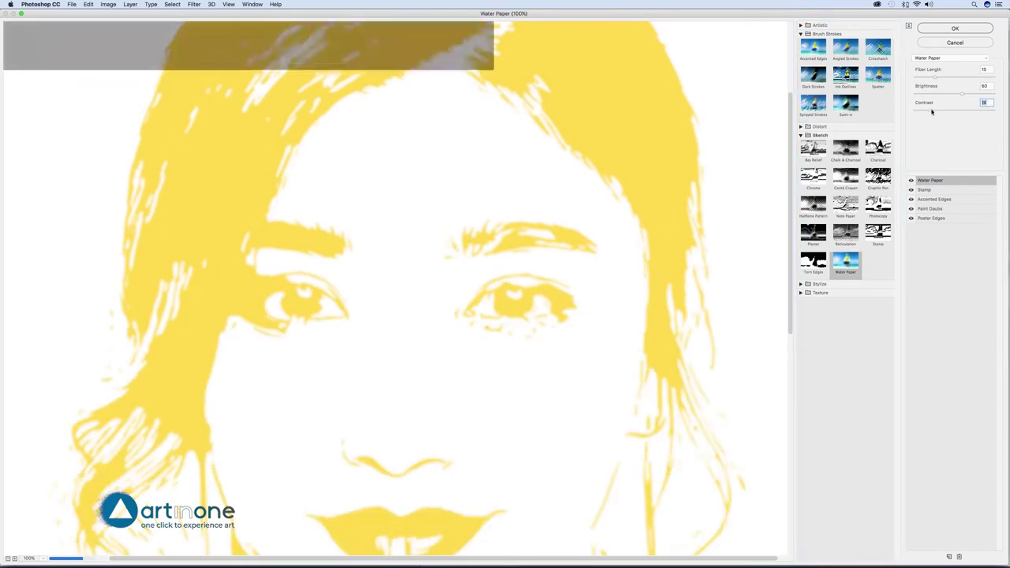
left_click_drag(963, 113, 983, 79)
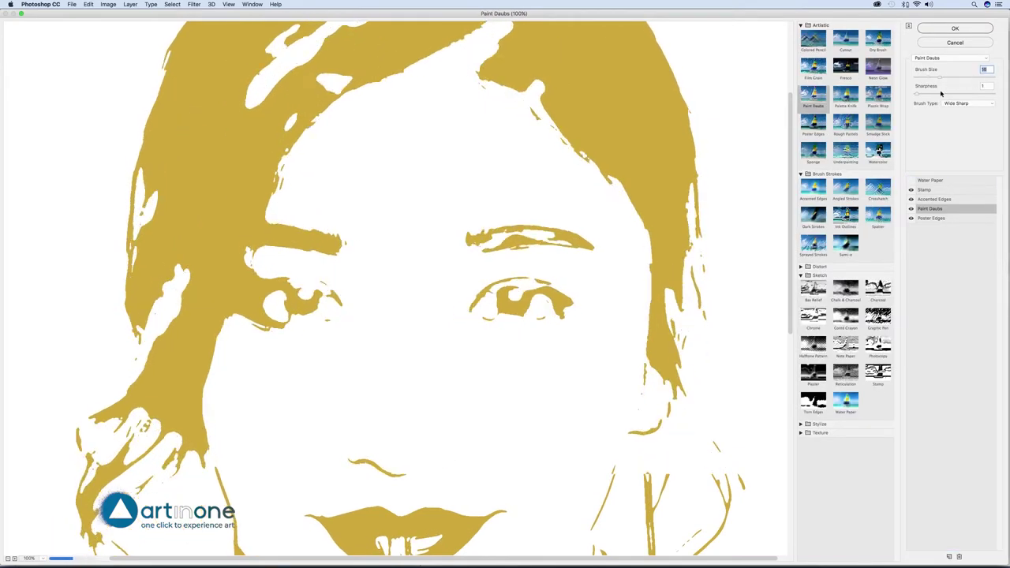
Step: Set the Paint Daubs Sharpness to 0, try the Simple brush type and return to Wide Sharp
left_click(969, 104)
left_click(964, 87)
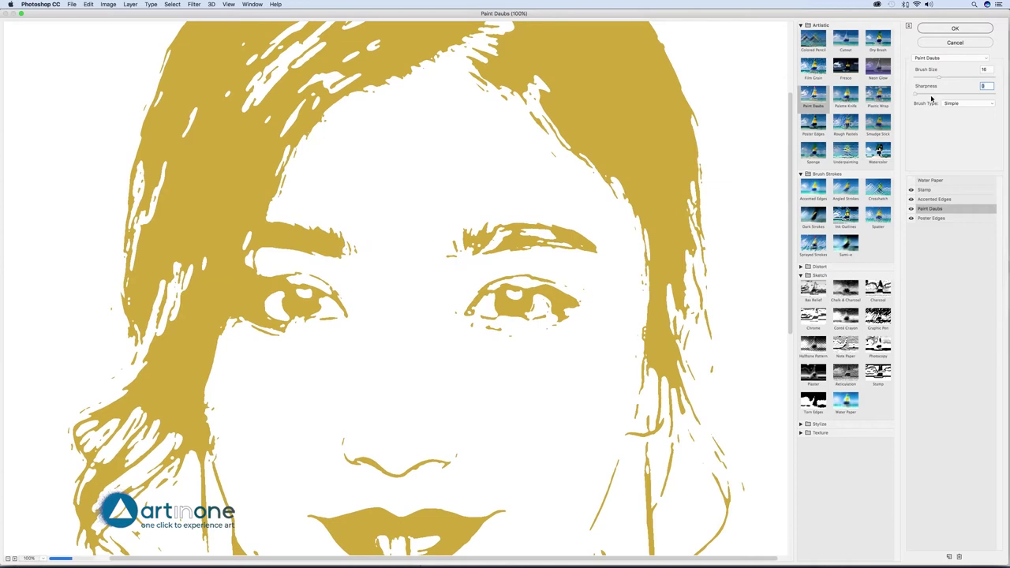
left_click(969, 103)
left_click(955, 134)
Step: Adjust the Edge Width, Edge Brightness and Smoothness of the Accented Edges effect
left_click(934, 200)
left_click(960, 78)
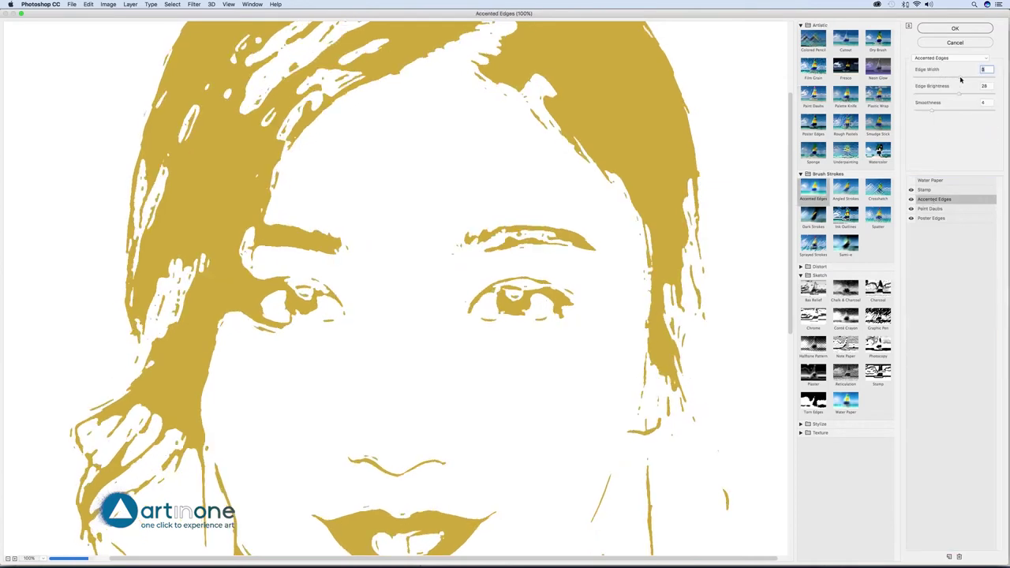
left_click(958, 111)
mouse_move(960, 94)
left_mouse_down()
mouse_move(934, 95)
mouse_move(955, 96)
left_mouse_up()
left_click(922, 110)
left_click(935, 77)
Step: Review the Paint Daubs brush size, set the Poster Edges Edge Intensity to 2 and adjust its Edge Thickness
left_click(931, 208)
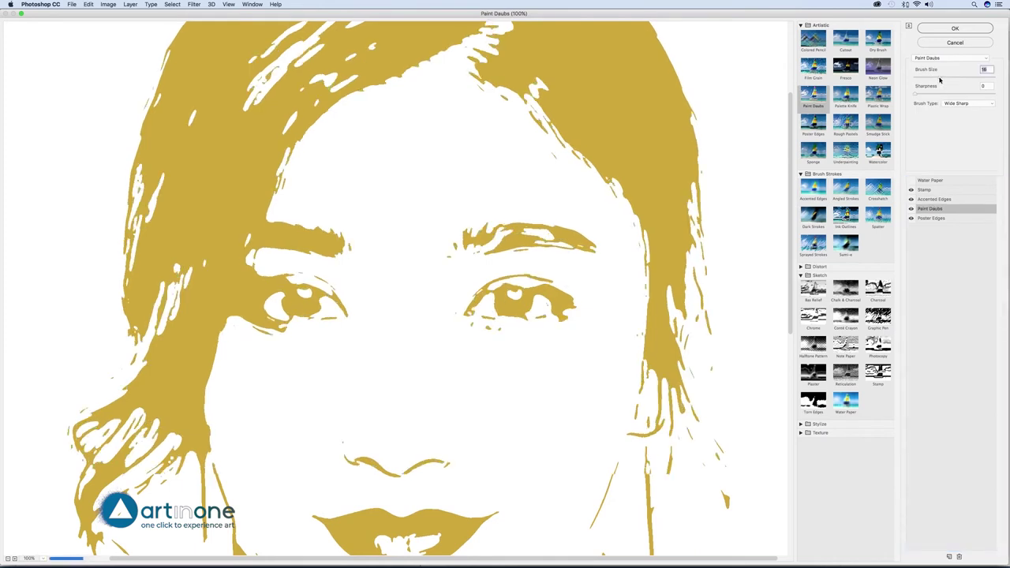
left_click(933, 218)
left_click(931, 94)
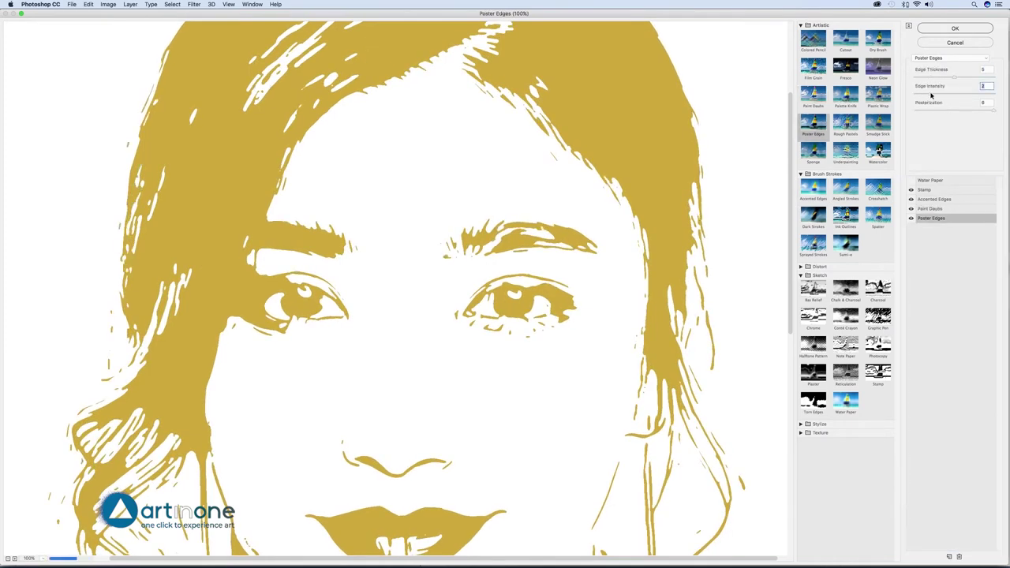
left_click(931, 77)
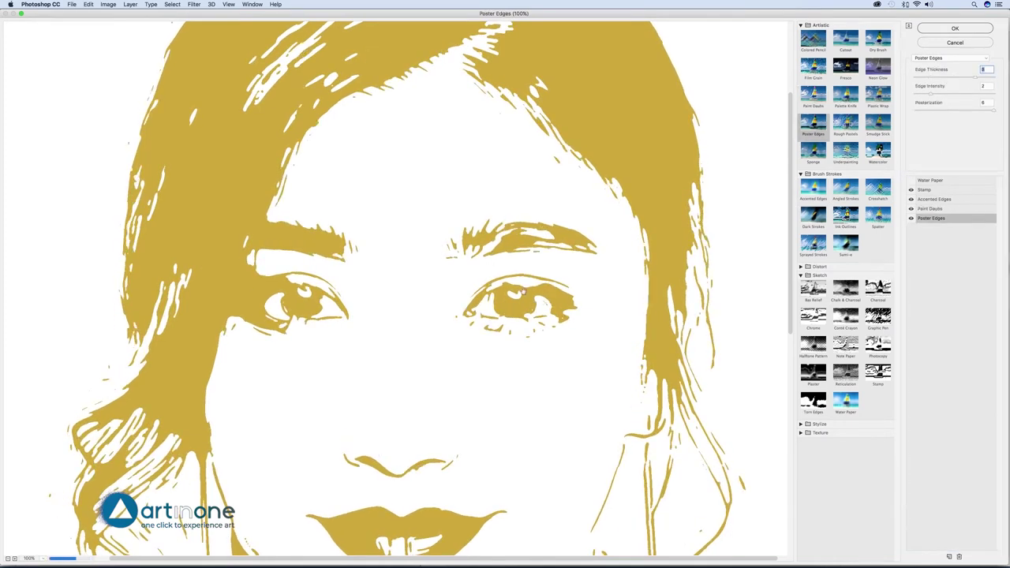
Step: Fine-tune the Stamp effect and apply the Filter Gallery changes to Layer 3
left_click(931, 190)
left_click_drag(941, 94, 959, 80)
left_click(954, 28)
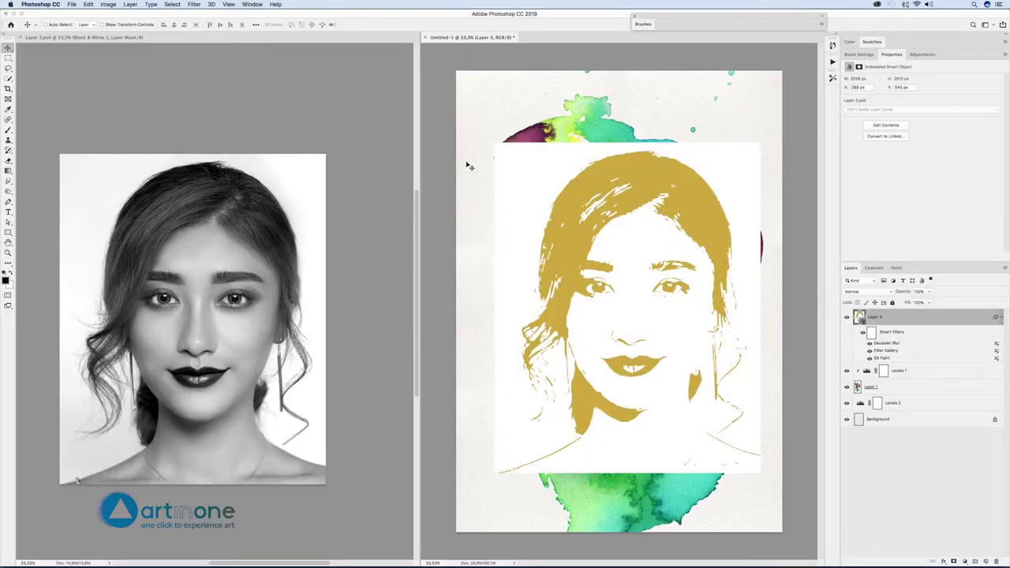
Step: Apply a Black & White smart filter to Layer 3 with Yellows at -31 and the Reds lowered to turn the portrait black
left_click(111, 4)
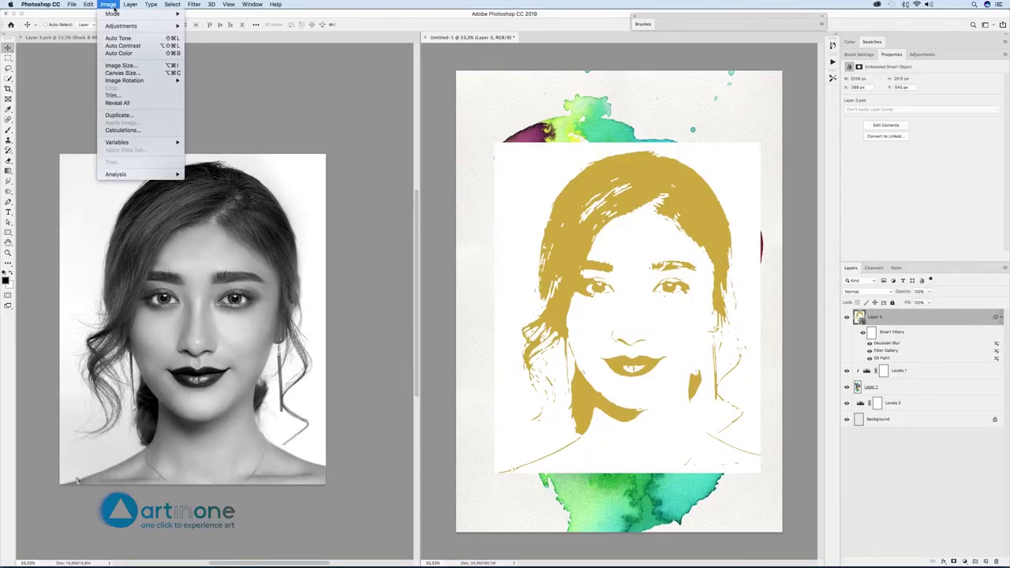
mouse_move(117, 27)
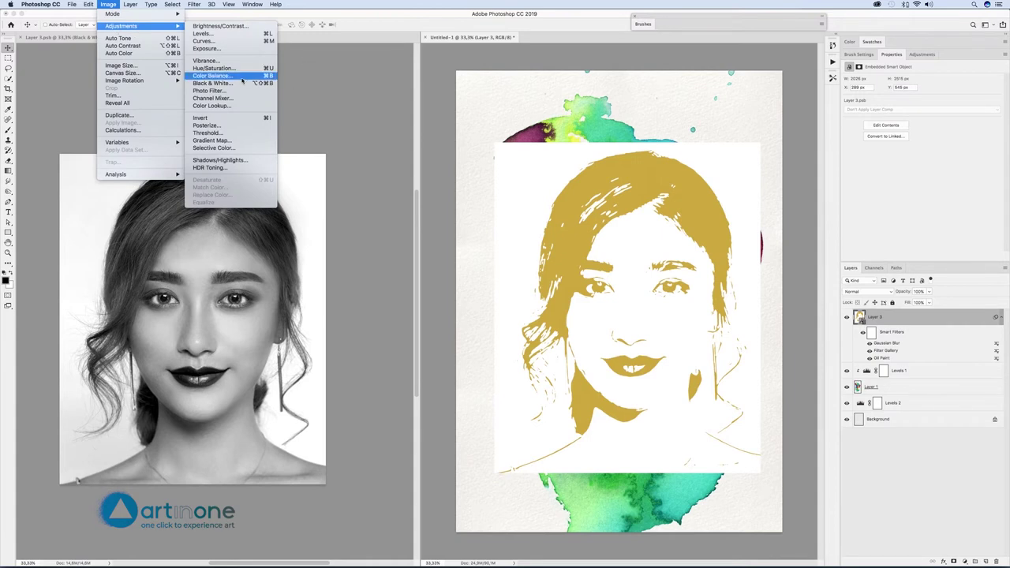
left_click(240, 84)
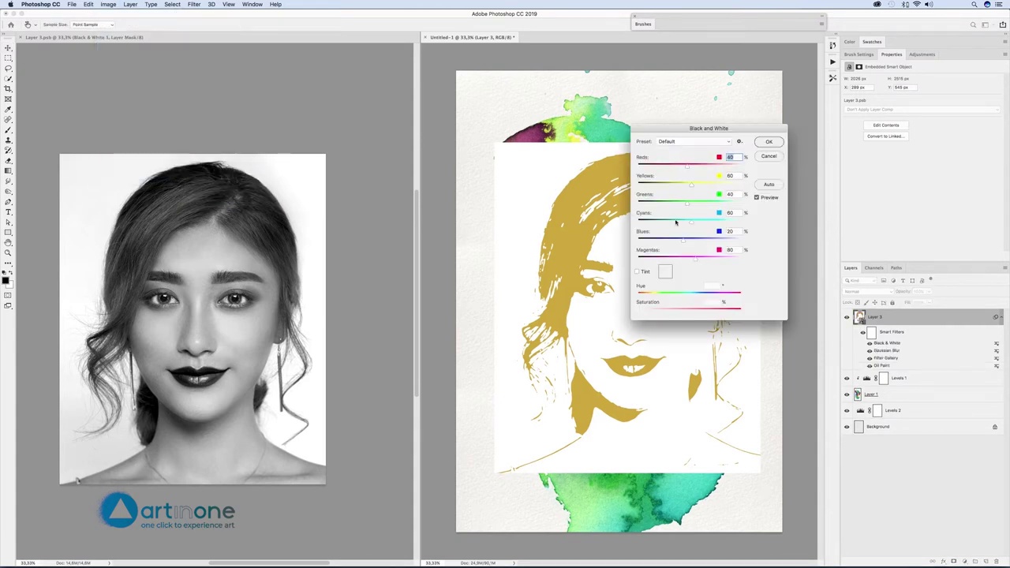
left_click_drag(793, 157, 784, 139)
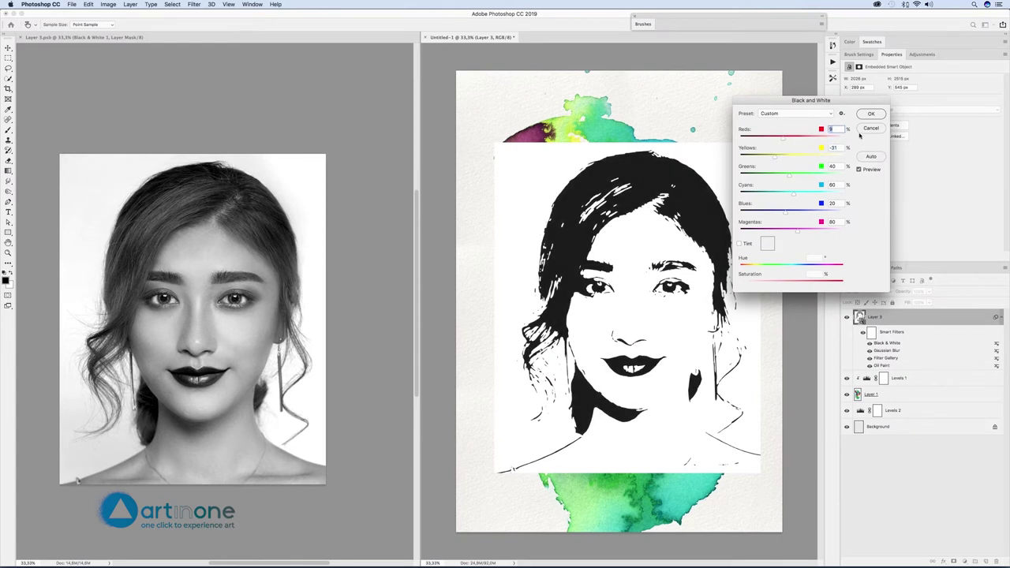
key("Return")
Step: Burn the midtones at 100% exposure along the shadow side of the nose on the smart object's photo layer and save
left_click(224, 338)
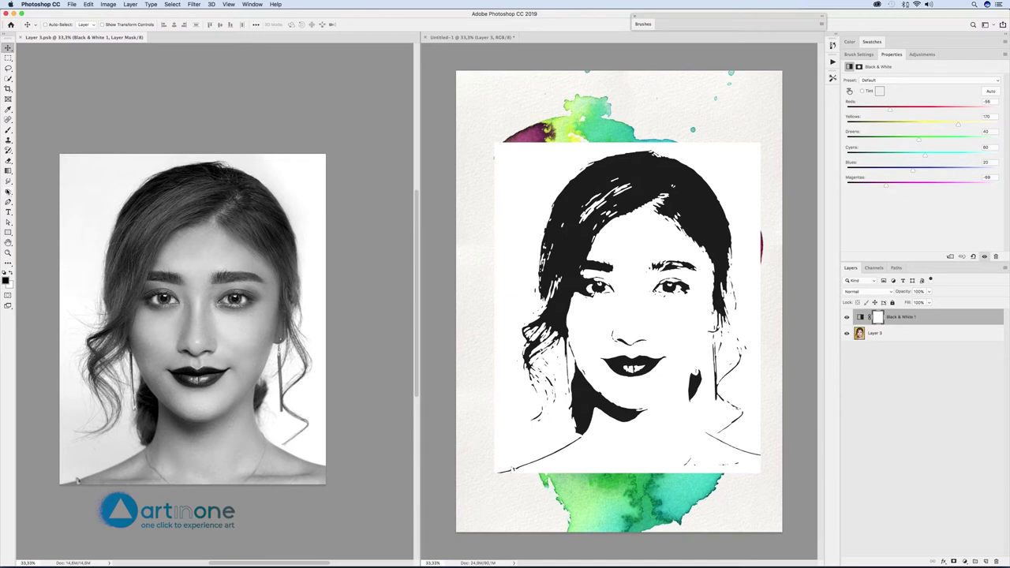
left_click(8, 192)
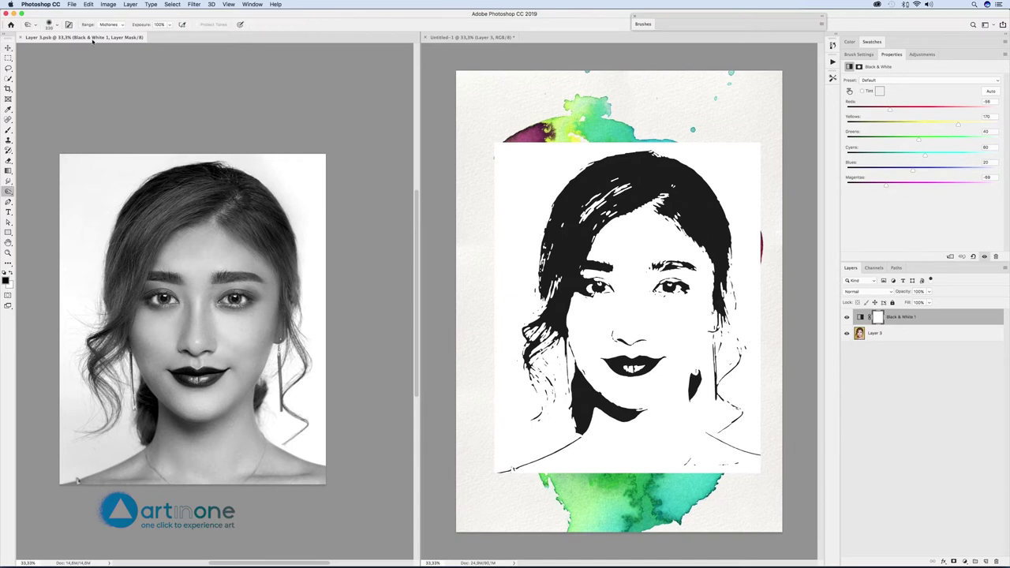
key("alt+bracketleft")
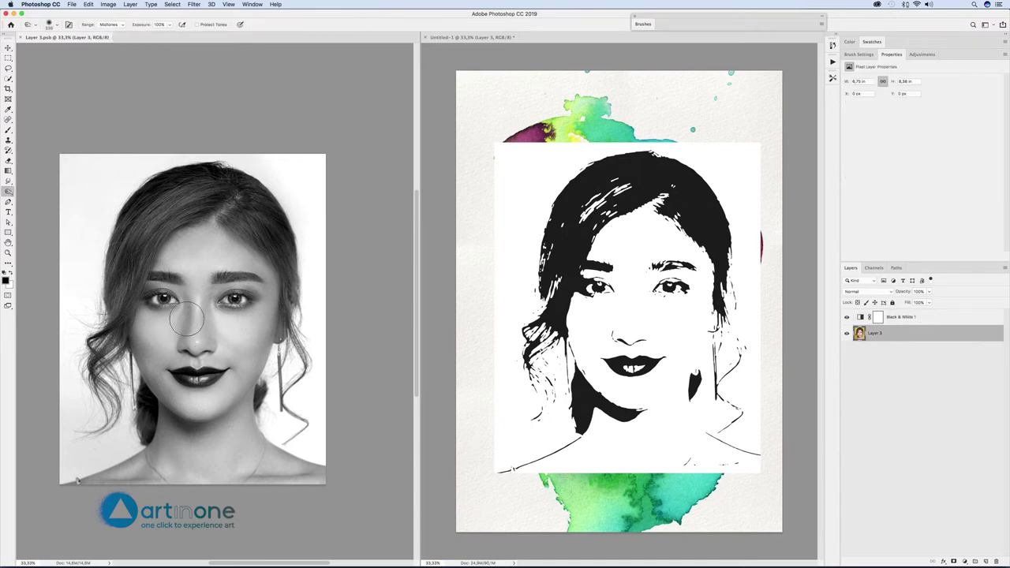
left_click_drag(189, 292, 176, 344)
mouse_move(213, 315)
left_mouse_down()
mouse_move(214, 292)
mouse_move(213, 311)
left_mouse_up()
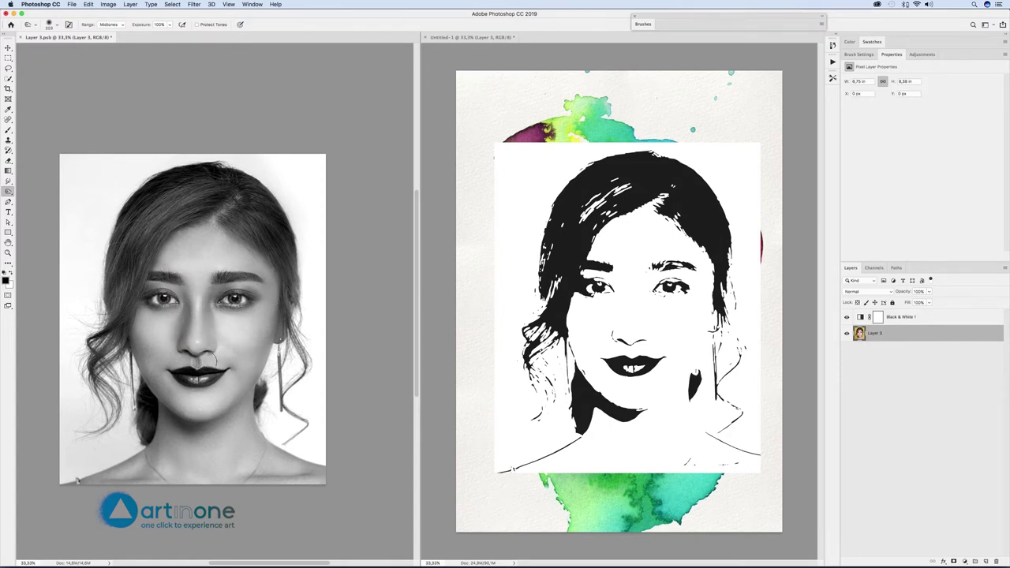
left_click(72, 4)
key("super+s")
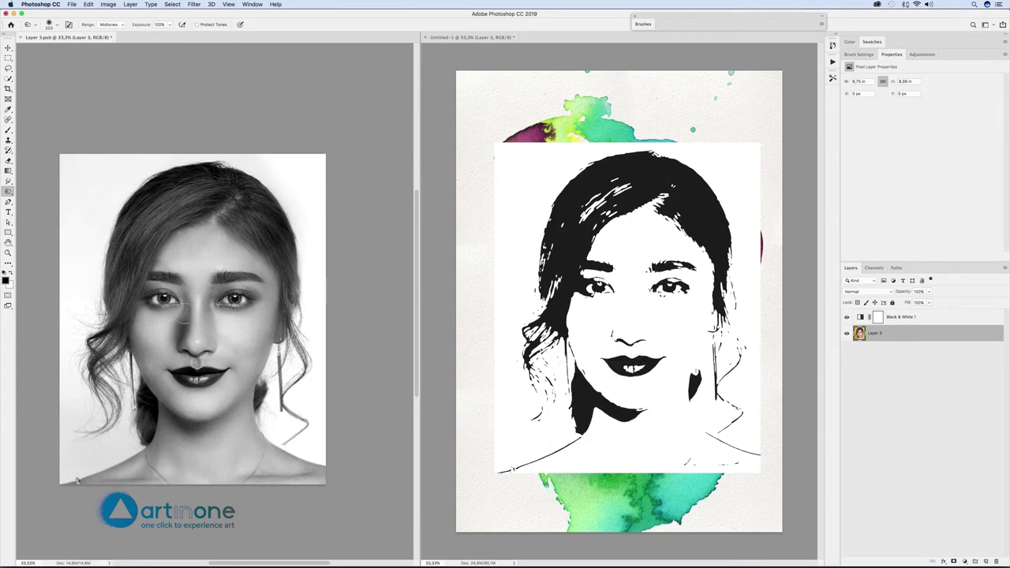
Step: Deepen the burned shadow along the nose bridge and under the nose tip, and save the smart object again
left_click_drag(183, 314, 184, 294)
left_click_drag(189, 354, 197, 361)
left_click(72, 4)
left_click(82, 78)
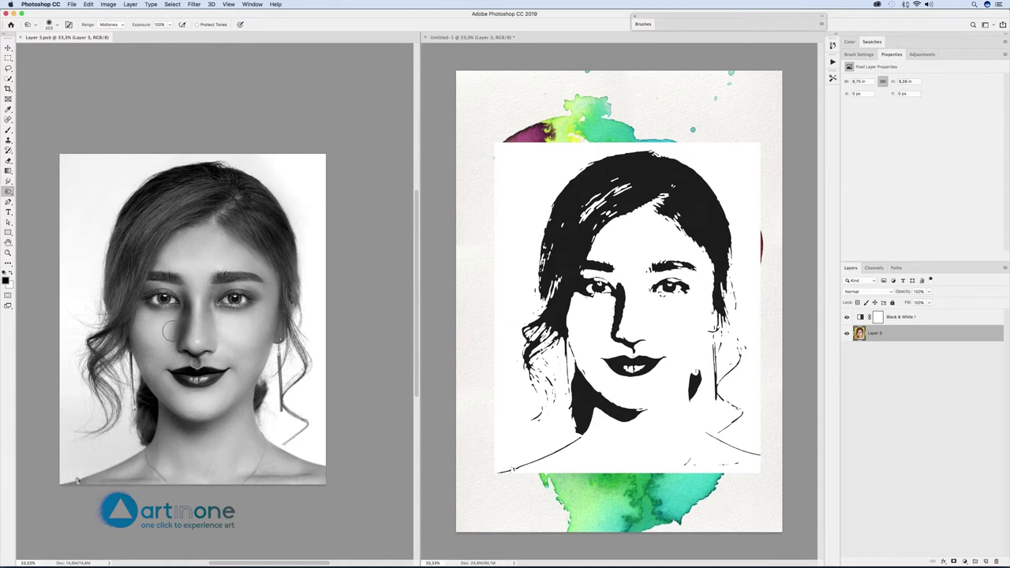
Step: Dodge the midtones on the upper nose bridge to shorten the nose shadow, and save the smart object
left_click(10, 193)
mouse_move(192, 309)
left_mouse_down()
mouse_move(194, 329)
mouse_move(197, 298)
left_mouse_up()
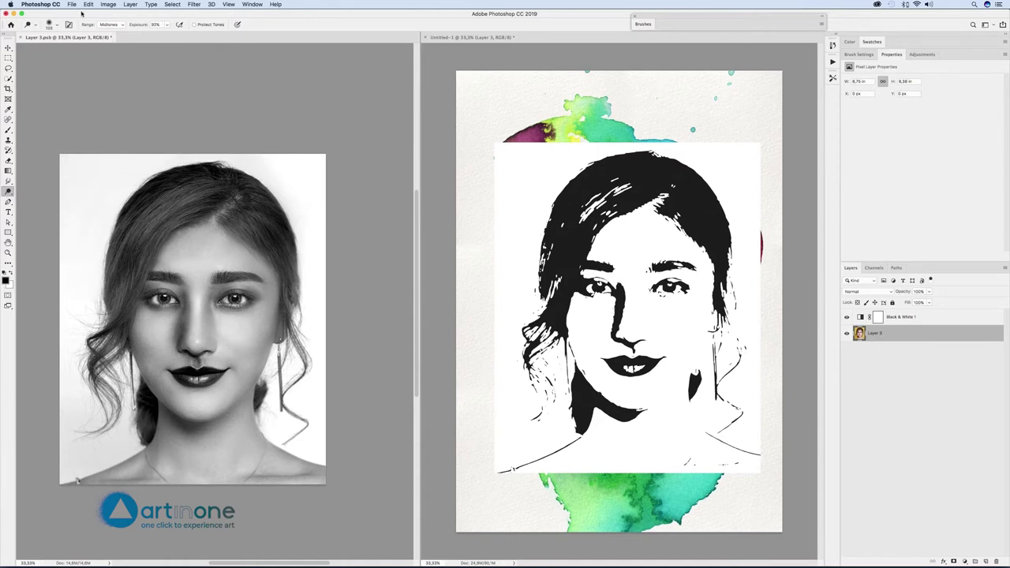
left_click(72, 4)
left_click(95, 71)
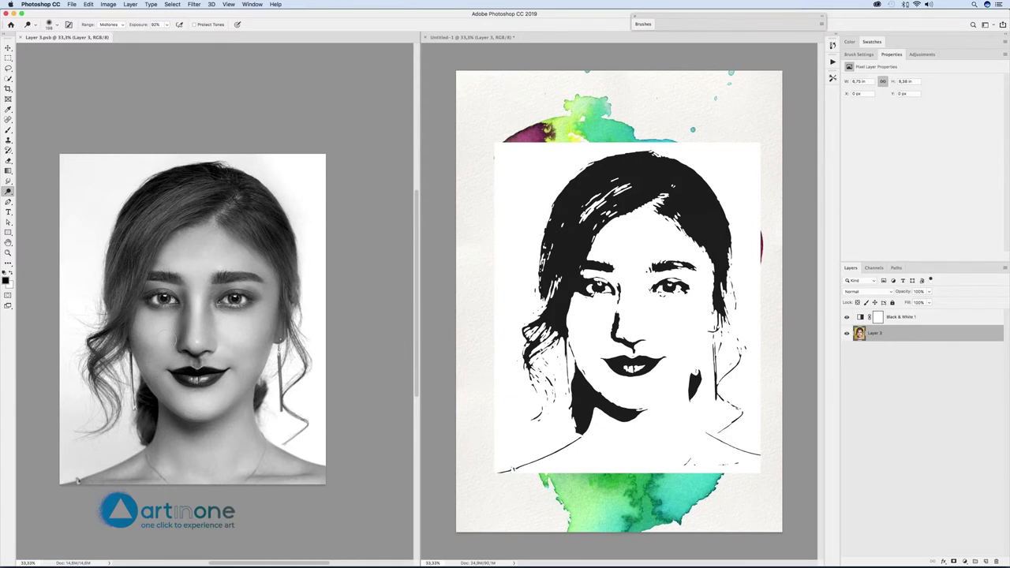
left_click(71, 4)
left_click(95, 71)
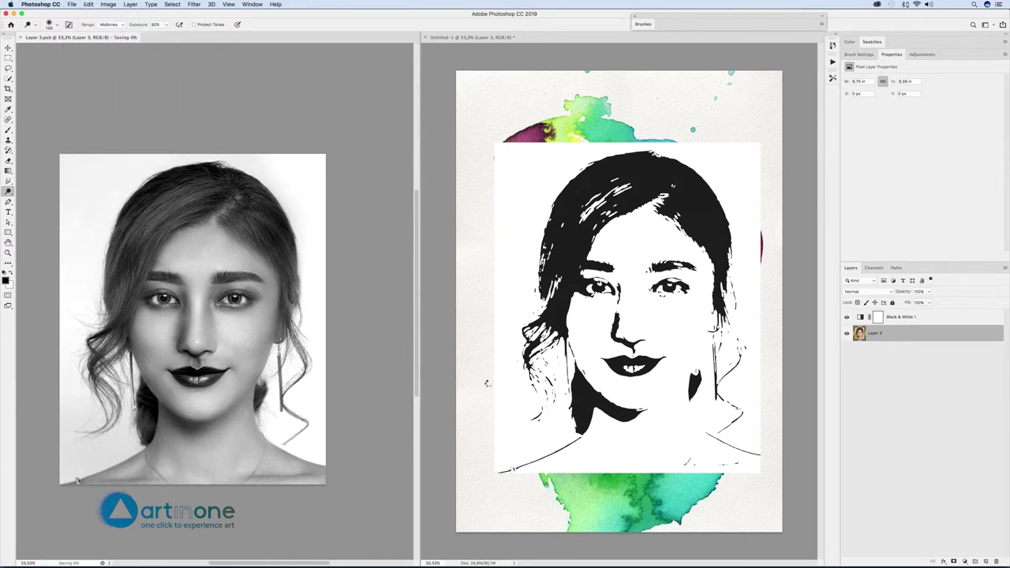
Step: Close the smart object's document and set Layer 3's blend mode to Screen in the A4 document
left_click(22, 37)
key("v")
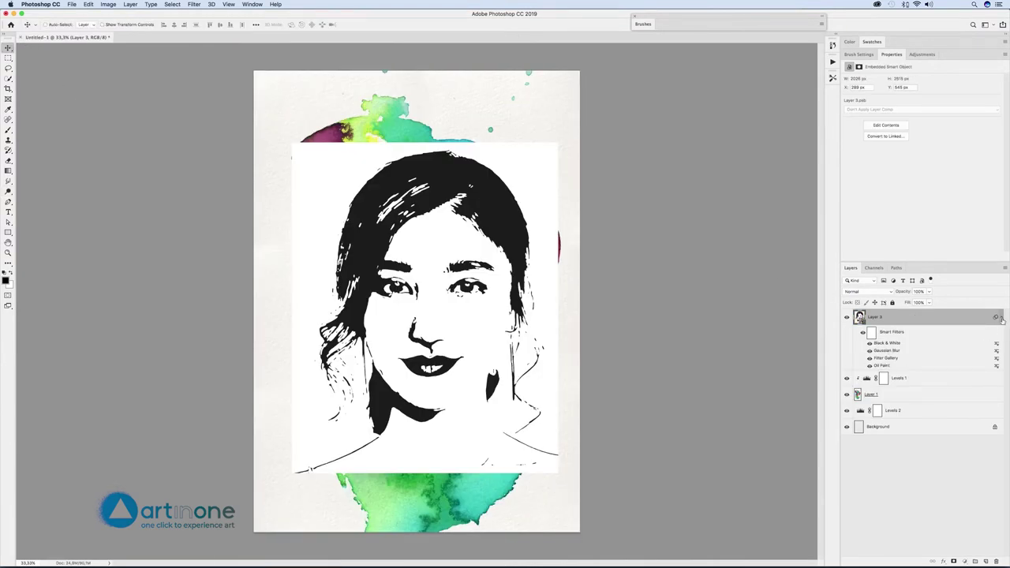
left_click(868, 291)
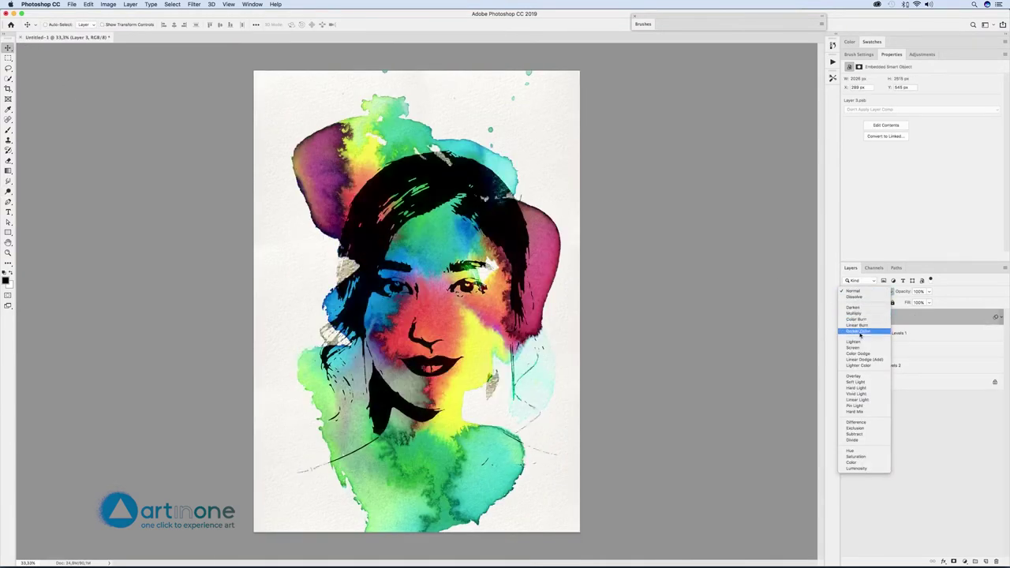
left_click(853, 347)
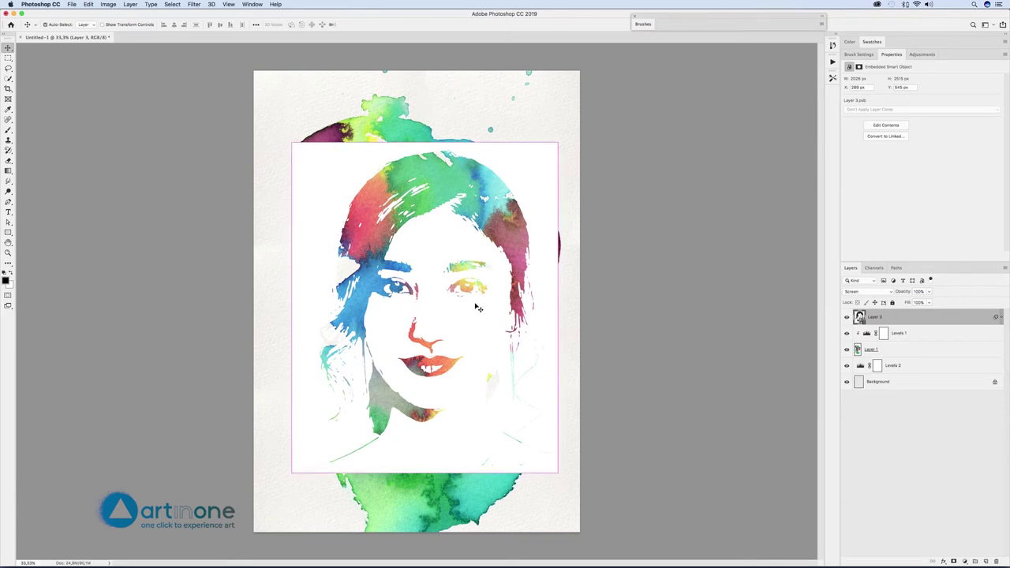
Step: Add a layer mask to Layer 3 and paint black around the hair with the Watery Big ARTINONE watercolor brush at 100 px
left_click_drag(478, 306, 474, 307)
key("super+plus")
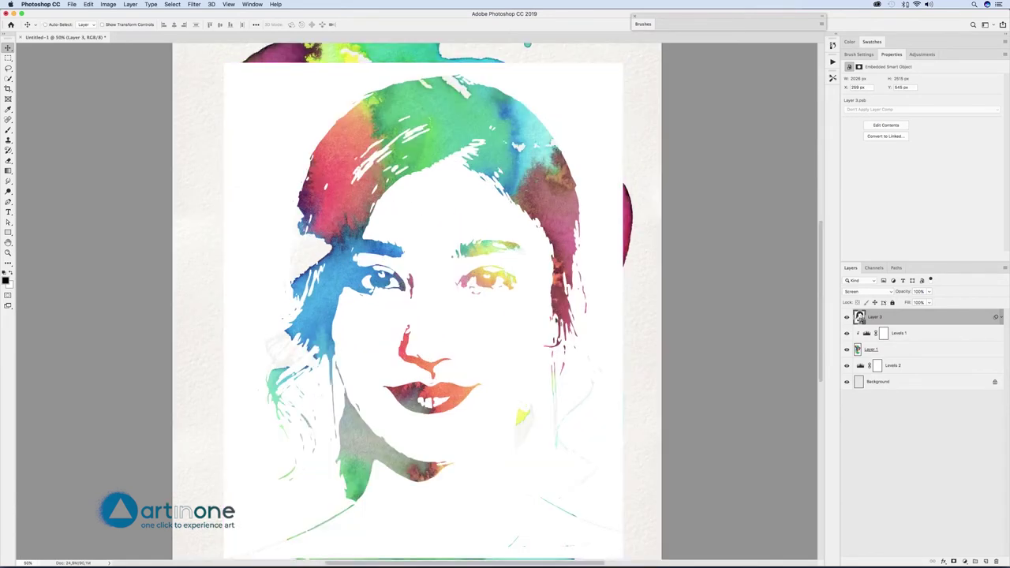
left_click(954, 561)
key("b")
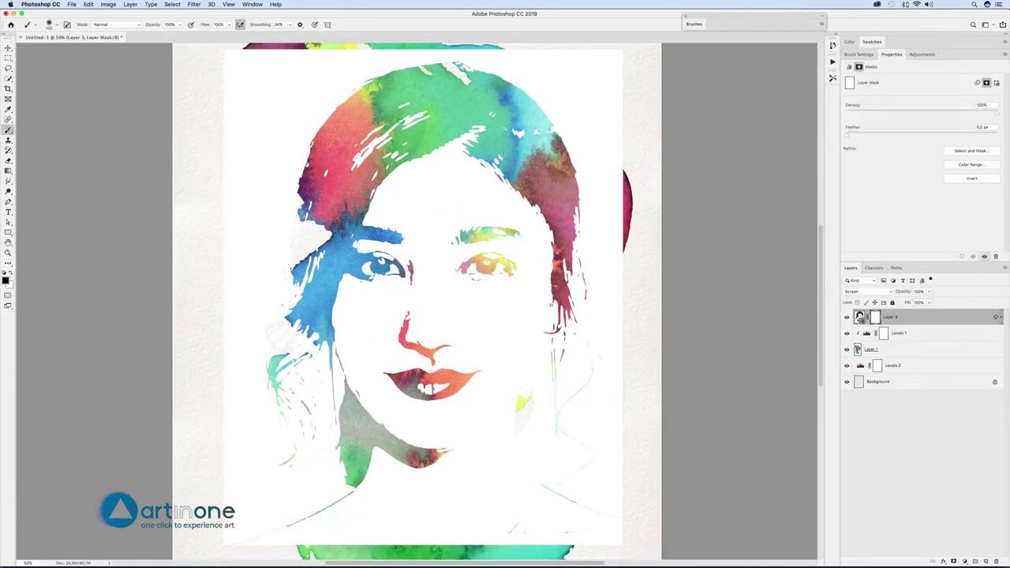
left_click(696, 24)
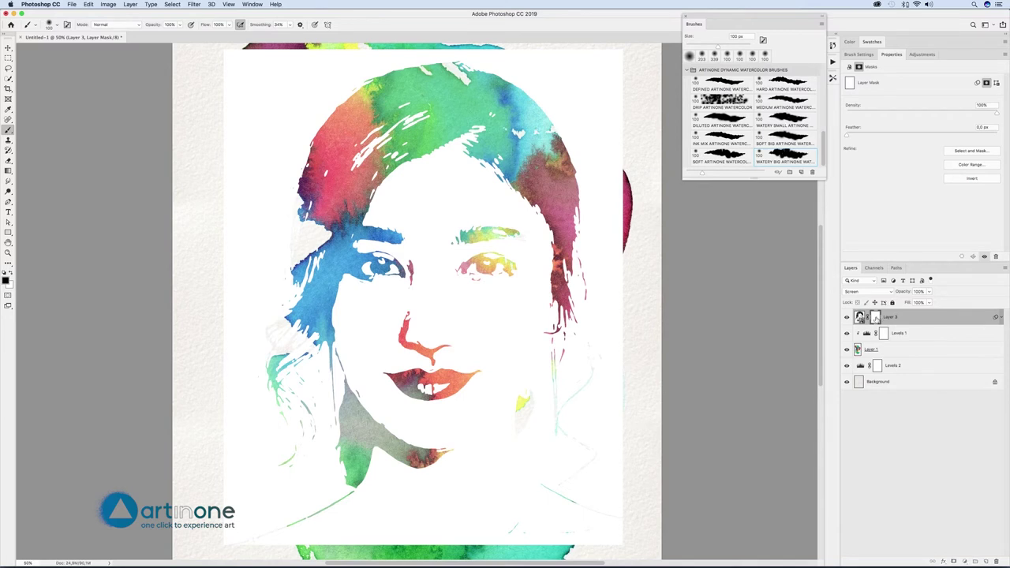
mouse_move(604, 244)
left_mouse_down()
mouse_move(598, 149)
mouse_move(553, 100)
mouse_move(596, 271)
mouse_move(579, 242)
mouse_move(582, 292)
mouse_move(612, 305)
mouse_move(627, 170)
mouse_move(620, 136)
mouse_move(538, 95)
mouse_move(560, 119)
mouse_move(468, 70)
mouse_move(312, 100)
mouse_move(311, 210)
left_mouse_up()
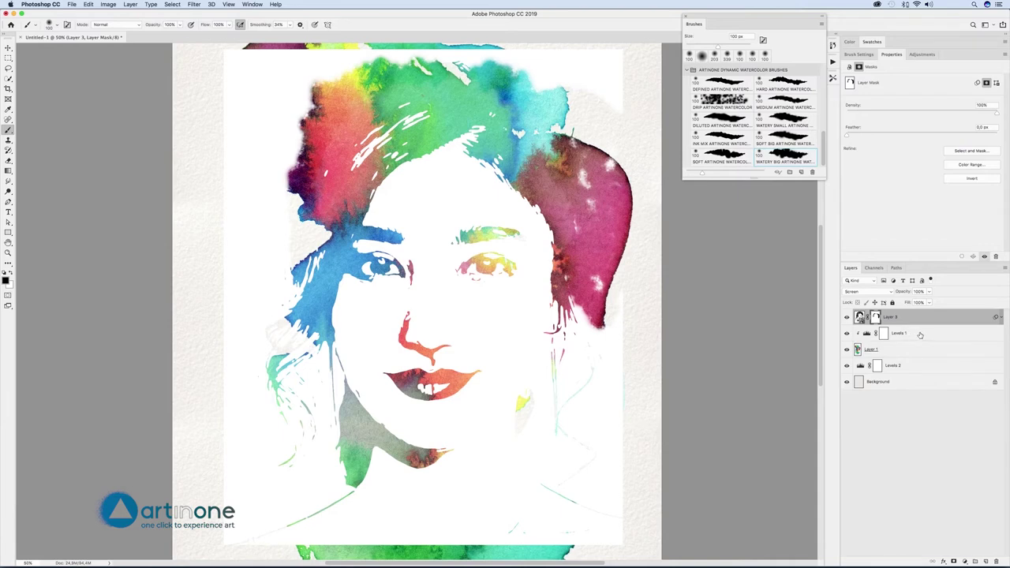
Step: Group the Levels 1 adjustment and Layer 1, and name the group WATERCOLOR
left_click(919, 335)
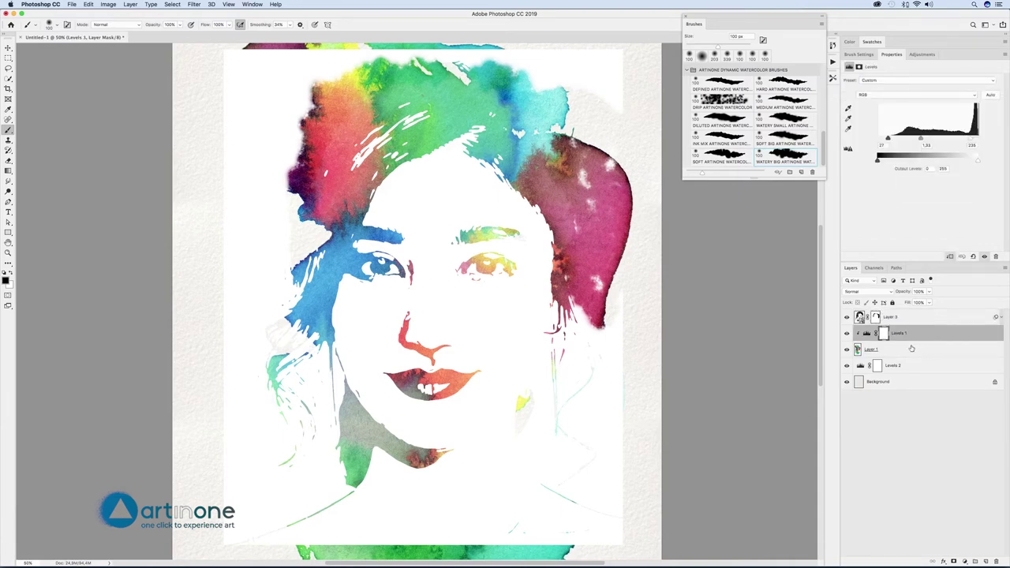
left_click(912, 348, "shift")
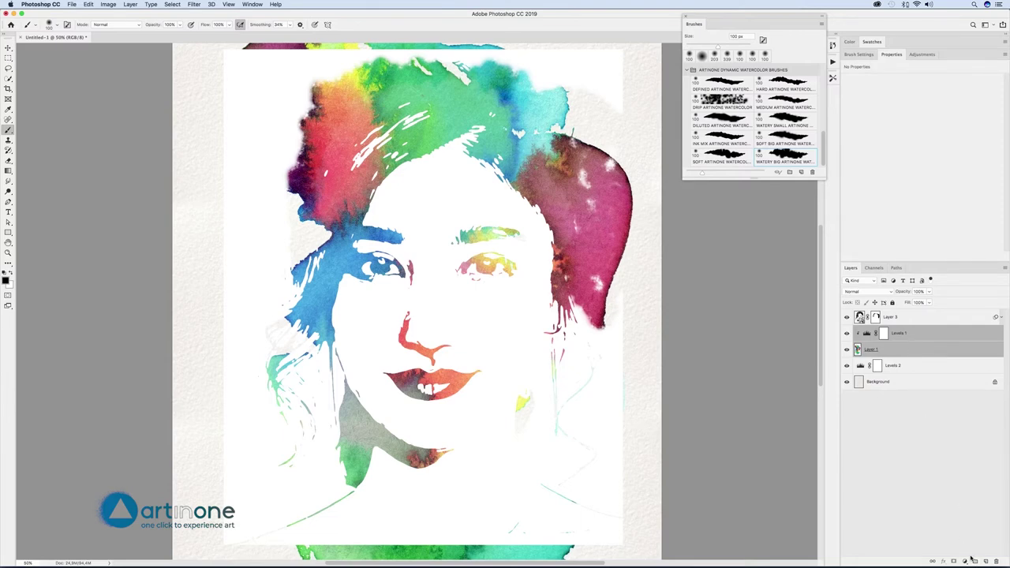
left_click(975, 562)
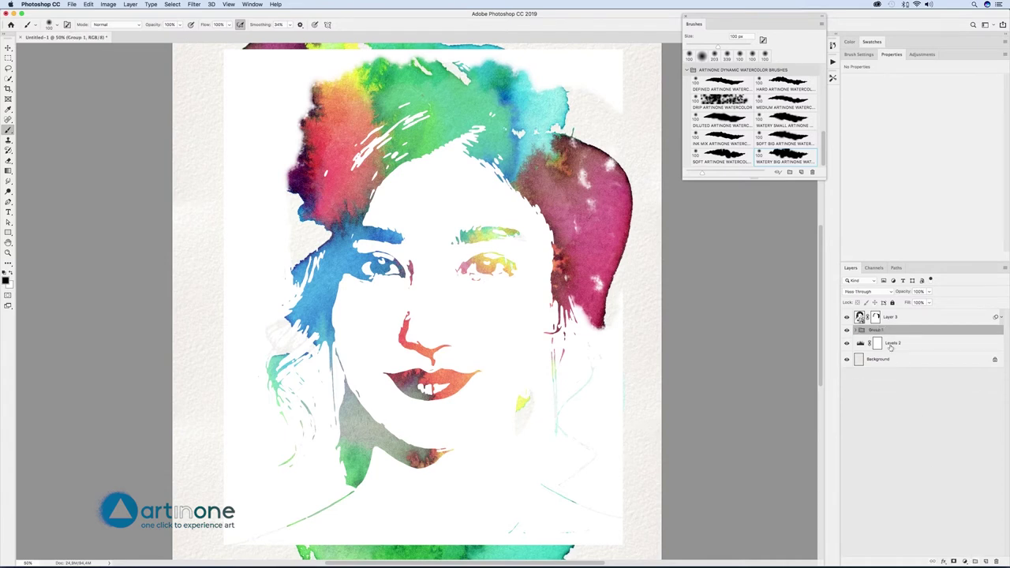
double_click(876, 331)
type("WATERCOLOR")
key("Return")
Step: Clip Layer 3 to the WATERCOLOR group with a clipping mask and set the group's blend mode to Multiply
left_click(920, 318)
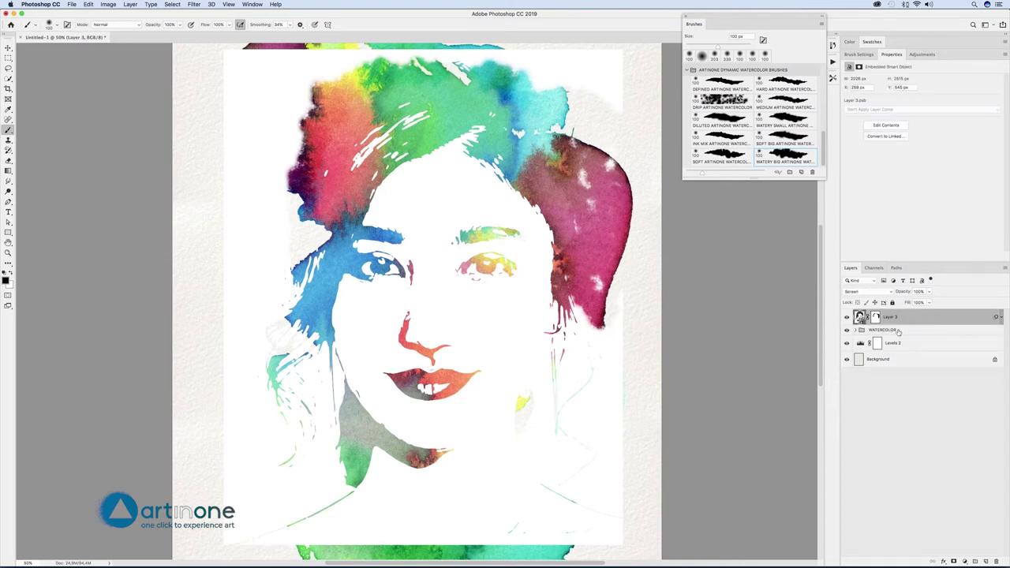
right_click(920, 319)
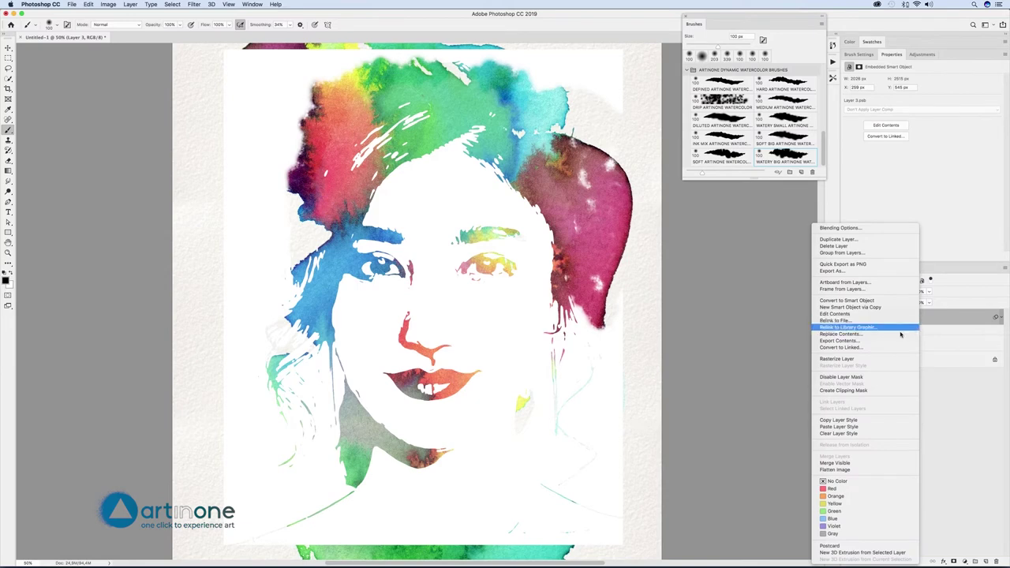
left_click(866, 391)
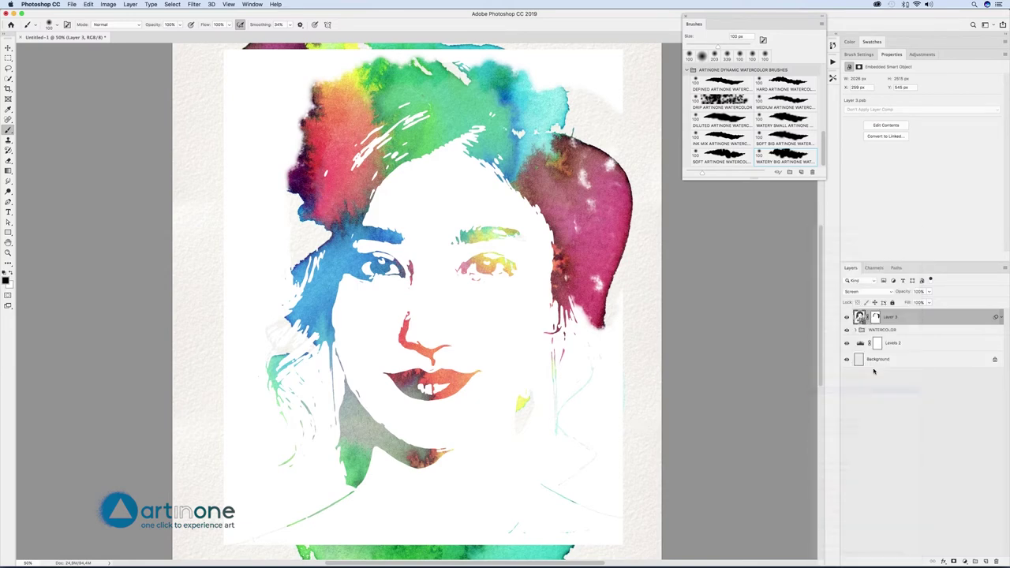
left_click(888, 332)
left_click(863, 292)
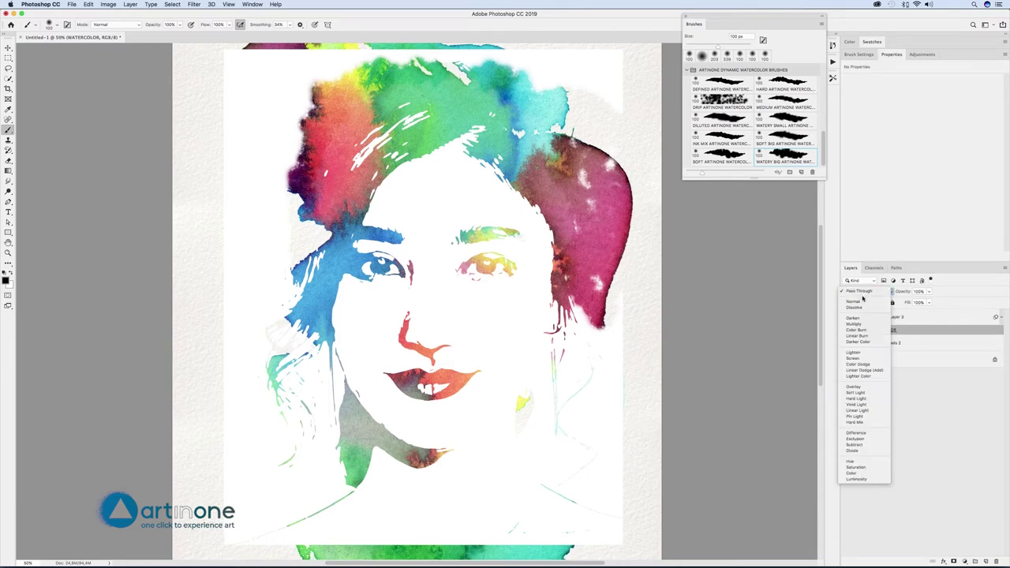
left_click(855, 323)
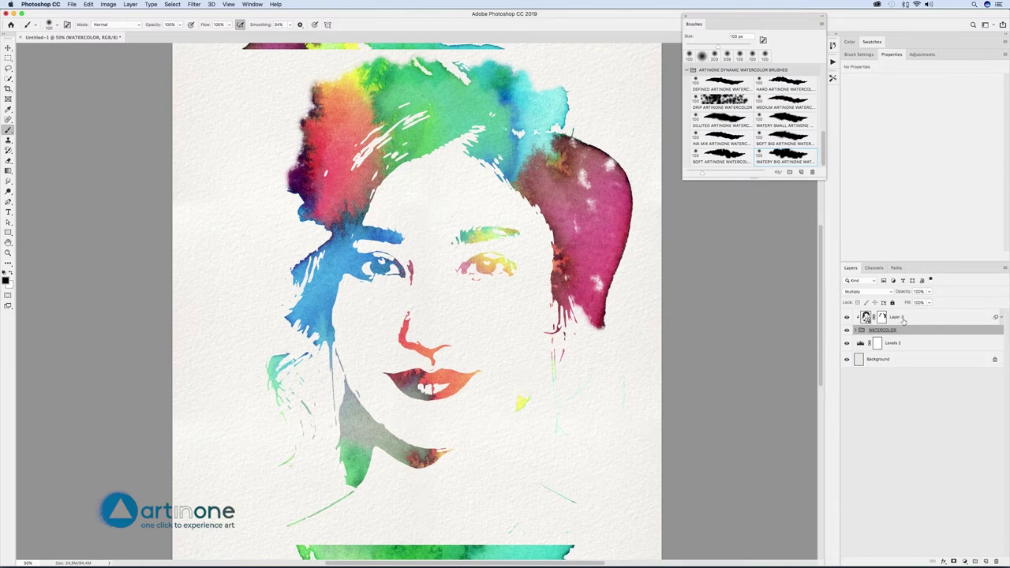
Step: Paint black on Layer 3's mask to reveal the watercolor beyond the hair's upper edges and beneath the magenta lock
left_click(883, 317)
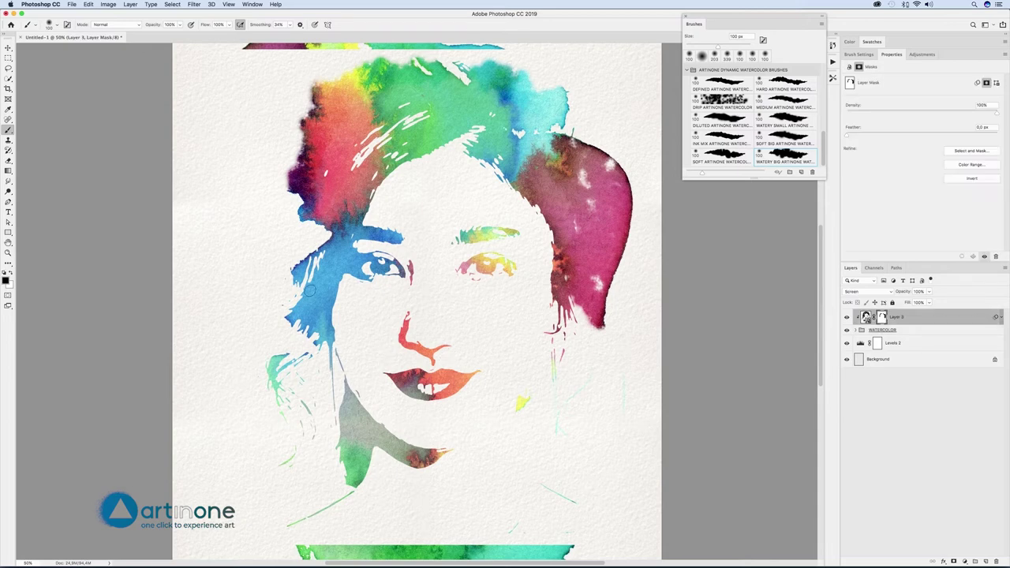
mouse_move(294, 166)
left_mouse_down()
mouse_move(300, 93)
mouse_move(224, 70)
mouse_move(274, 161)
left_mouse_up()
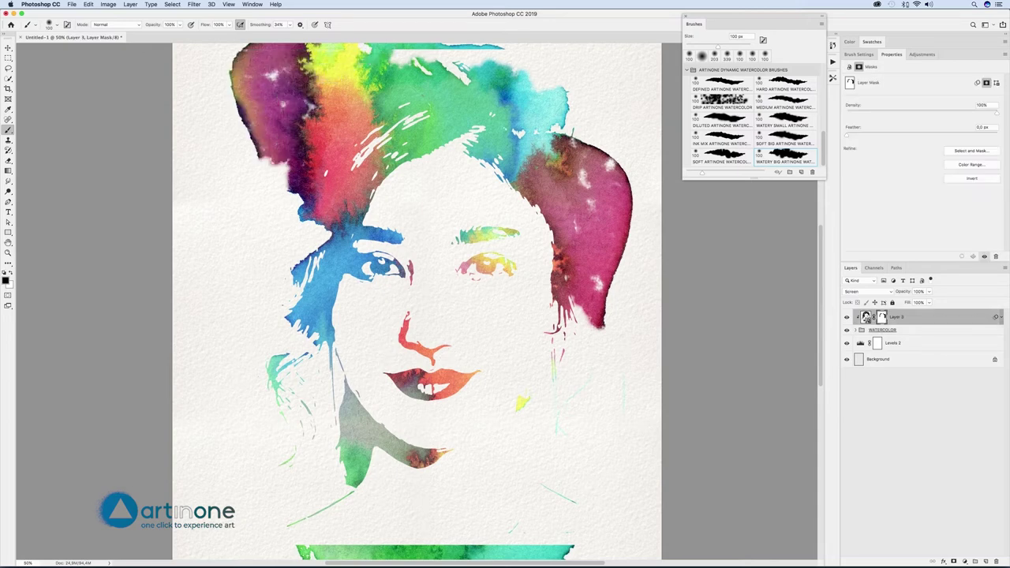
mouse_move(391, 83)
left_mouse_down()
mouse_move(500, 61)
mouse_move(548, 97)
mouse_move(549, 68)
mouse_move(582, 120)
left_mouse_up()
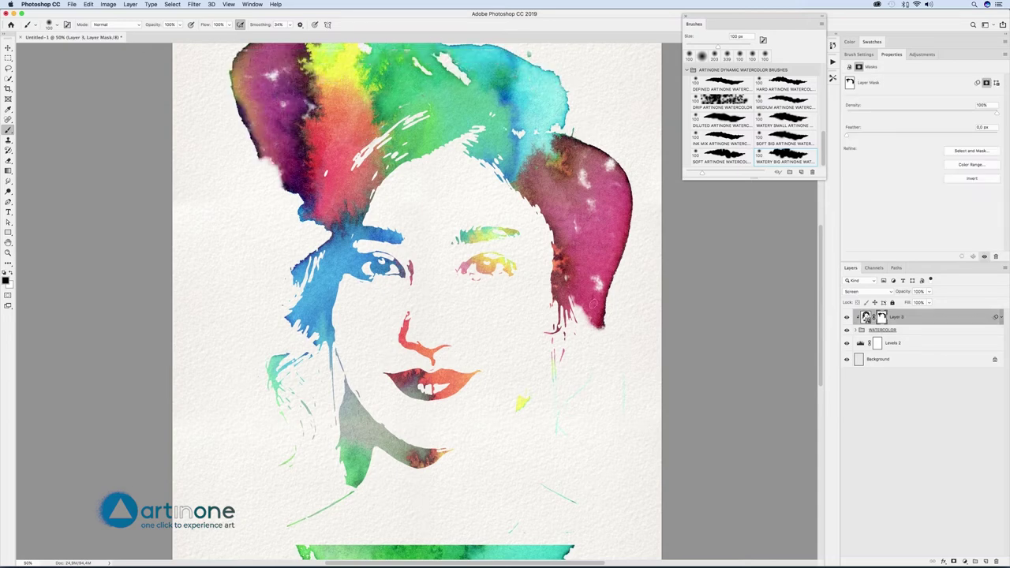
left_click_drag(593, 302, 562, 378)
Step: Enlarge the brush to 391 px, paint the mask to reveal watercolor below the chin, and undo the excess strokes over the neck and hair
left_click_drag(589, 470, 646, 470, "ctrl+alt")
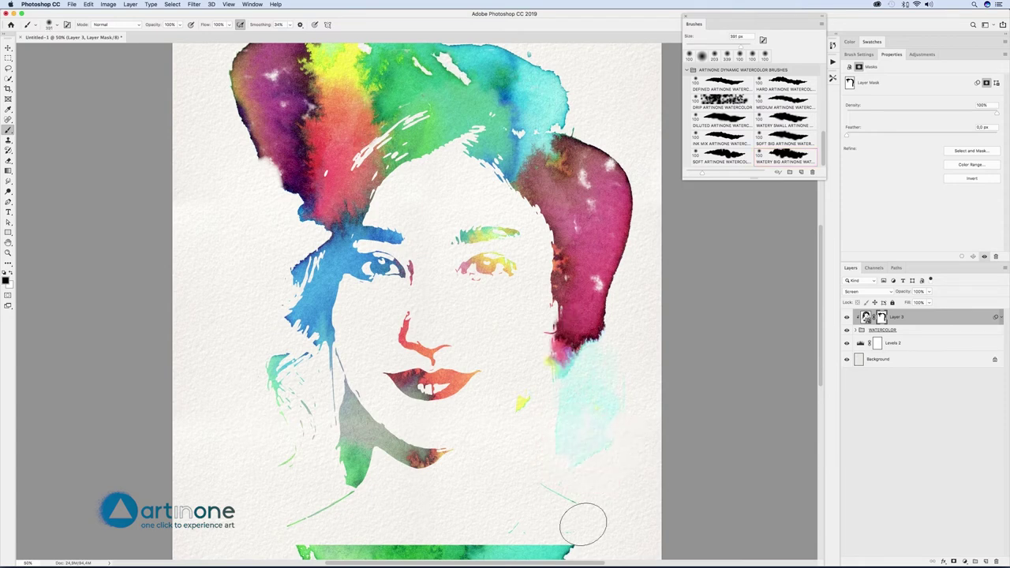
mouse_move(583, 525)
left_mouse_down()
mouse_move(625, 302)
mouse_move(540, 475)
mouse_move(476, 540)
mouse_move(517, 499)
mouse_move(499, 533)
mouse_move(417, 535)
mouse_move(442, 535)
mouse_move(382, 549)
mouse_move(340, 535)
mouse_move(384, 524)
mouse_move(259, 545)
mouse_move(293, 452)
mouse_move(221, 458)
mouse_move(233, 418)
left_mouse_up()
key("super+z")
mouse_move(407, 468)
left_mouse_down()
mouse_move(390, 423)
mouse_move(435, 507)
mouse_move(356, 400)
mouse_move(345, 454)
mouse_move(291, 474)
mouse_move(328, 424)
mouse_move(316, 445)
mouse_move(304, 237)
left_mouse_up()
key("super+z")
key("super+z")
key("super+z")
key("super+z")
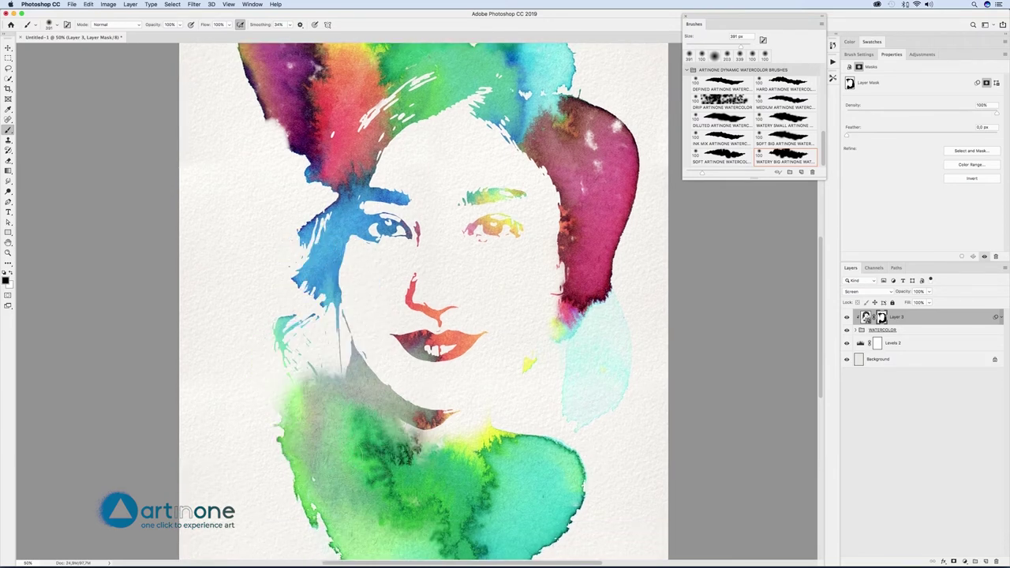
key("super+z")
key("super+z")
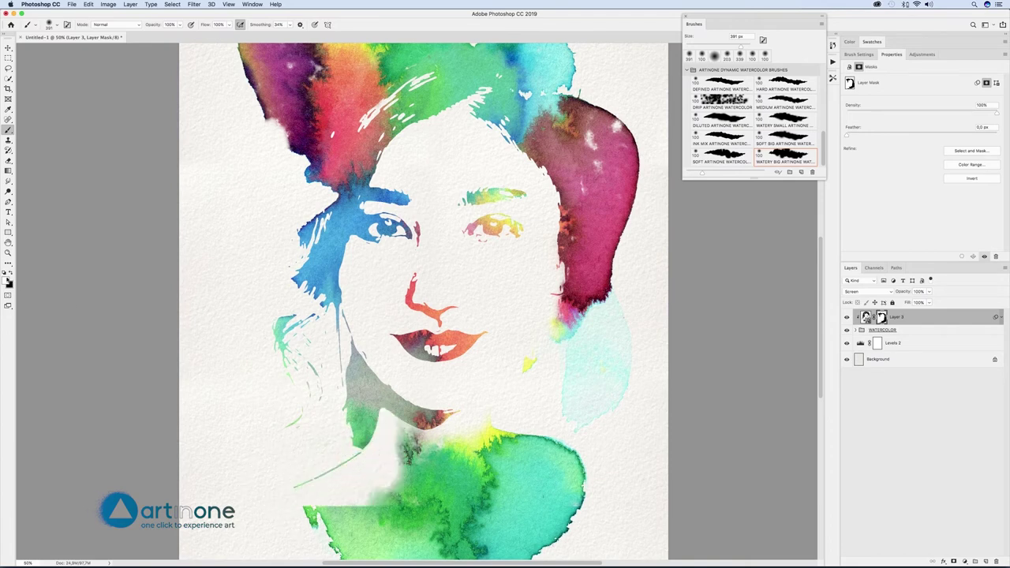
Step: Reveal the green watercolor over the neck and shoulder on the mask, and restore the white chin edge by painting with white
mouse_move(383, 481)
left_mouse_down()
mouse_move(337, 514)
mouse_move(310, 502)
left_mouse_up()
left_click(381, 472)
left_click(345, 462)
left_click(415, 419)
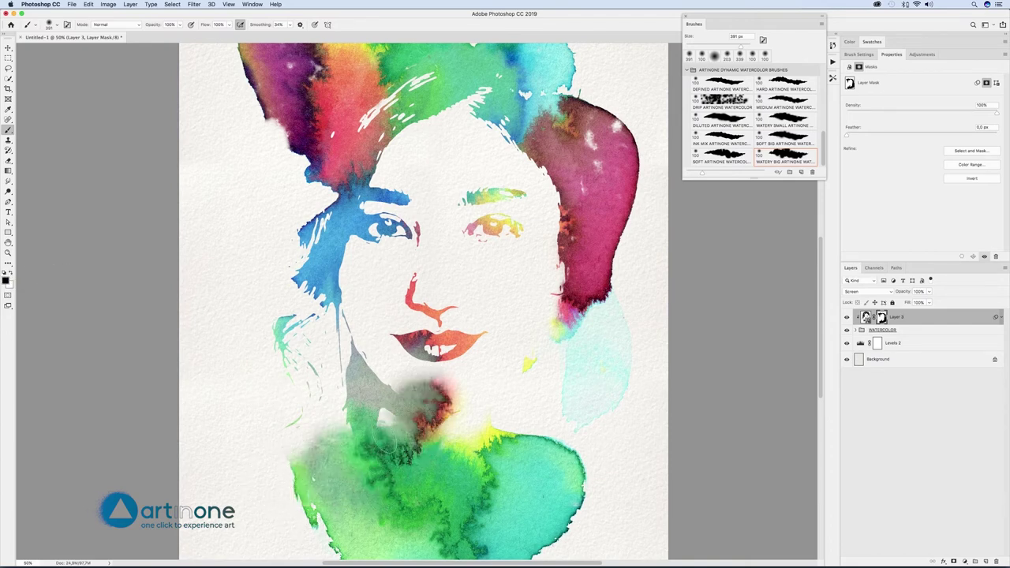
key("x")
left_click(419, 393)
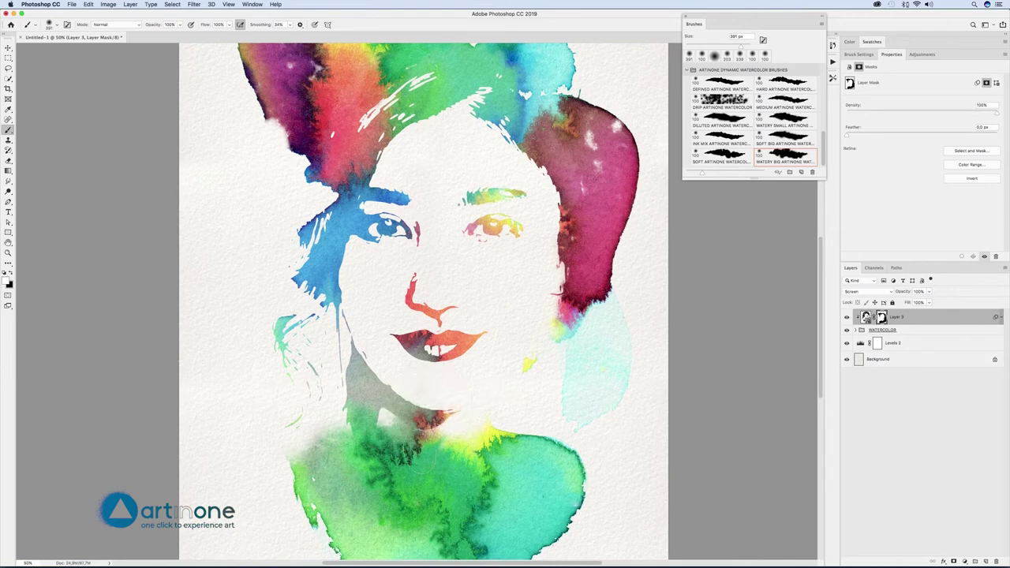
mouse_move(425, 450)
left_mouse_down("ctrl+alt")
mouse_move(390, 444)
mouse_move(429, 450)
left_mouse_up("ctrl+alt")
key("x")
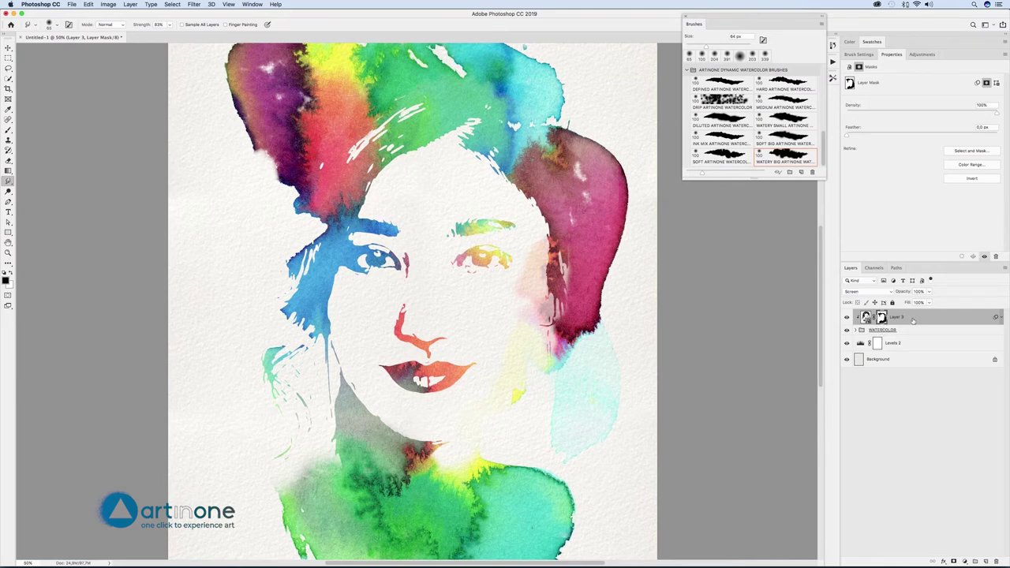
Step: Duplicate Layer 3 as Layer 3 copy in the same document and hide the copy
right_click(914, 320)
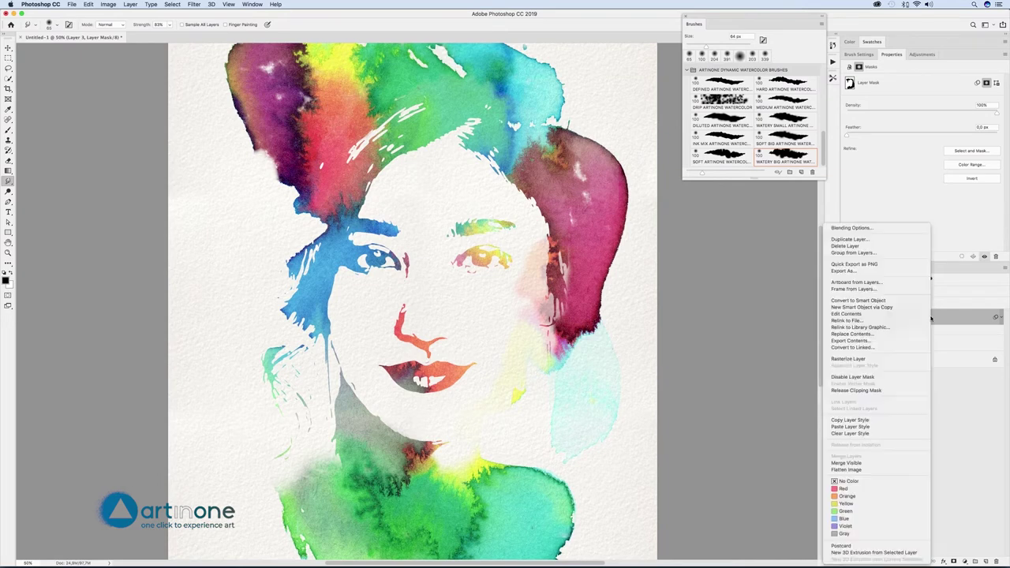
left_click(857, 240)
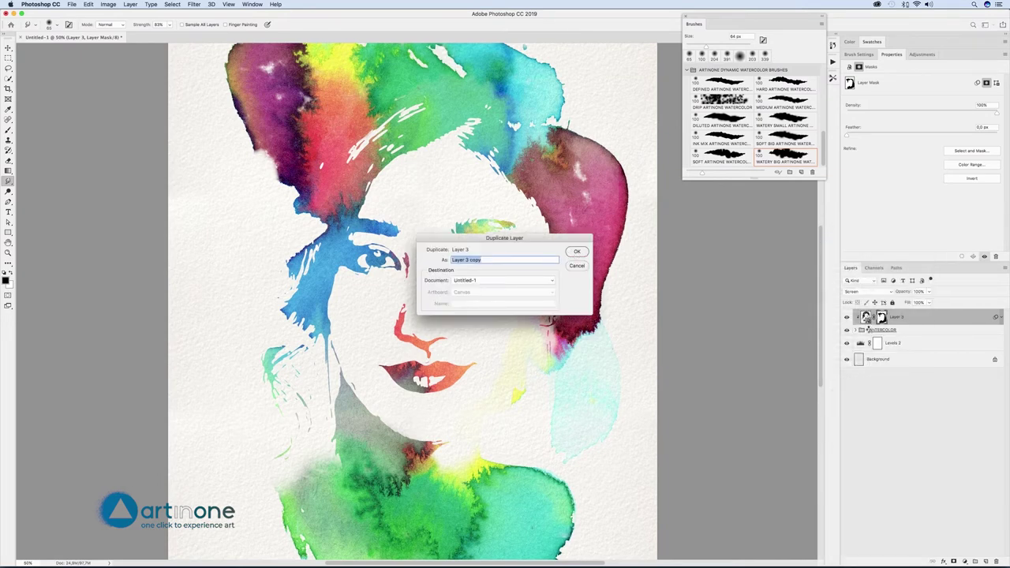
left_click(575, 252)
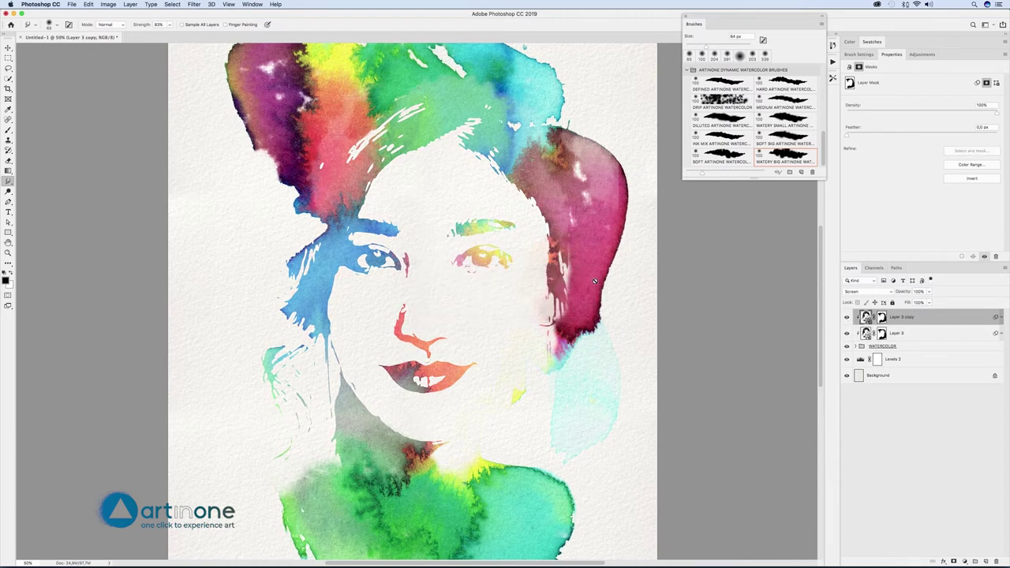
left_click(848, 317)
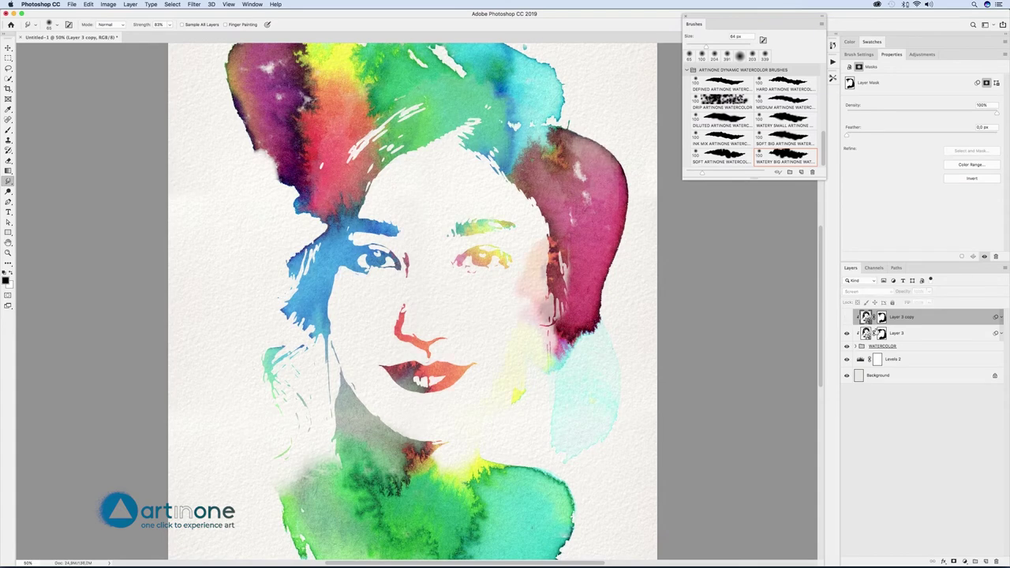
Step: Rasterize the original Layer 3 smart object into a pixel layer
left_click(899, 335)
right_click(920, 335)
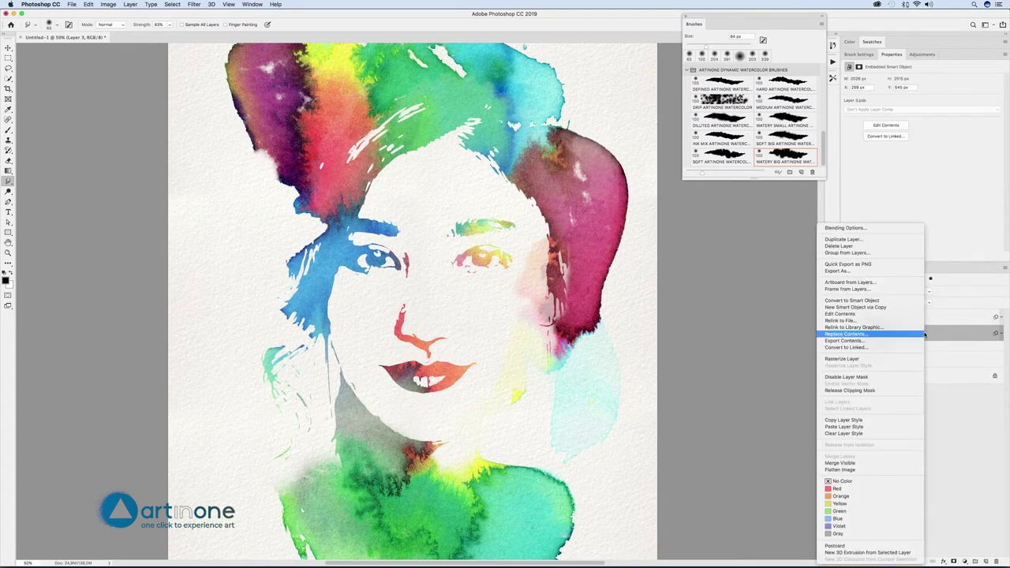
left_click(880, 360)
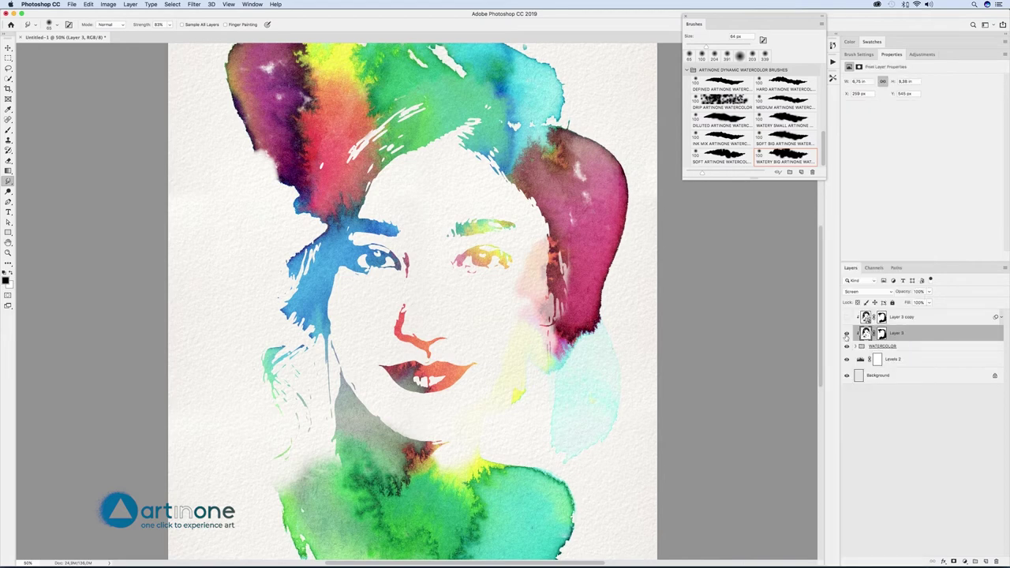
Step: Smudge the edge of the blue hair beside the cheek with the Watery Big ARTINONE watercolor brush at 22 px
left_click(370, 278)
left_click(378, 285)
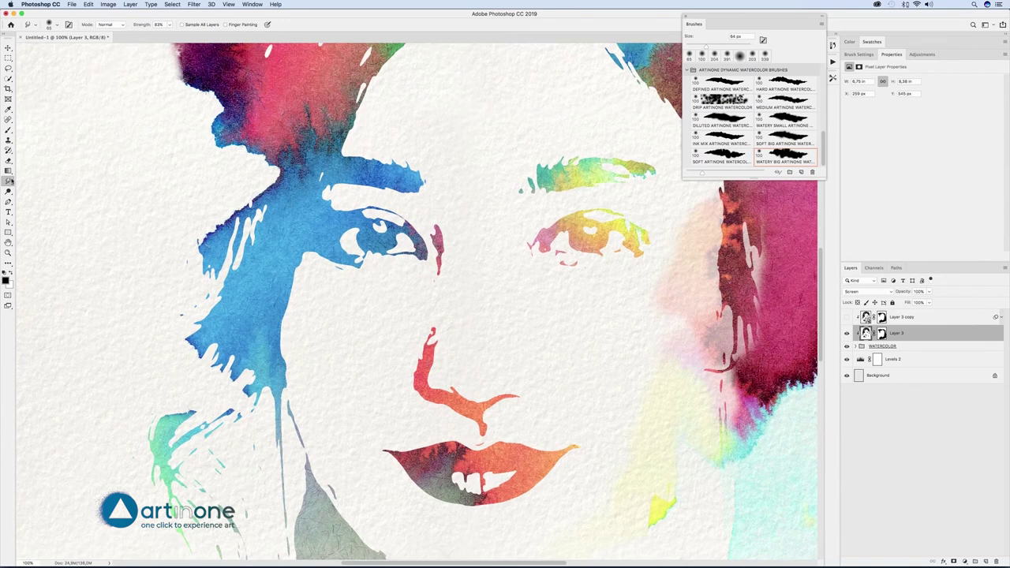
left_click_drag(8, 183, 30, 199)
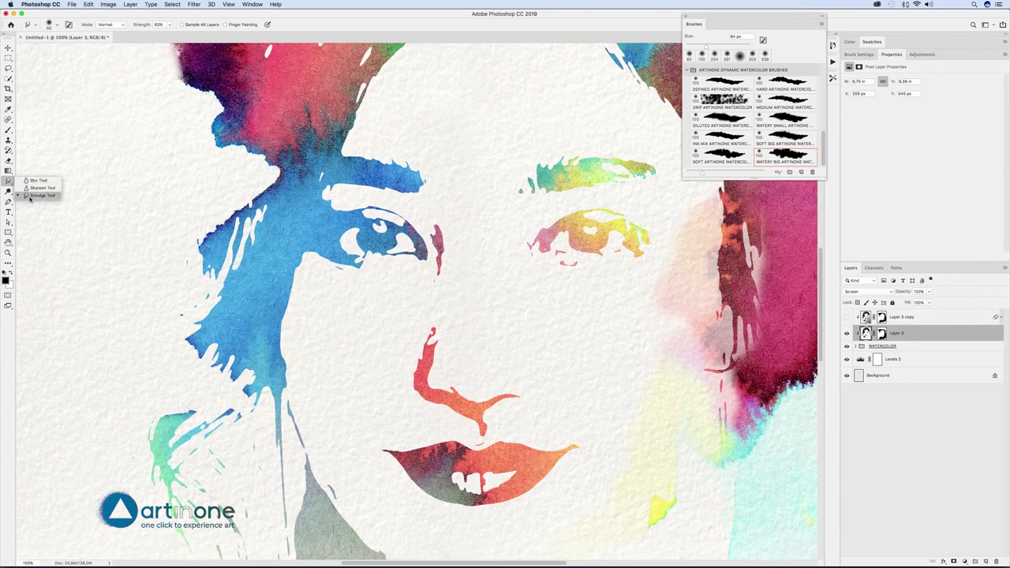
left_click(30, 198)
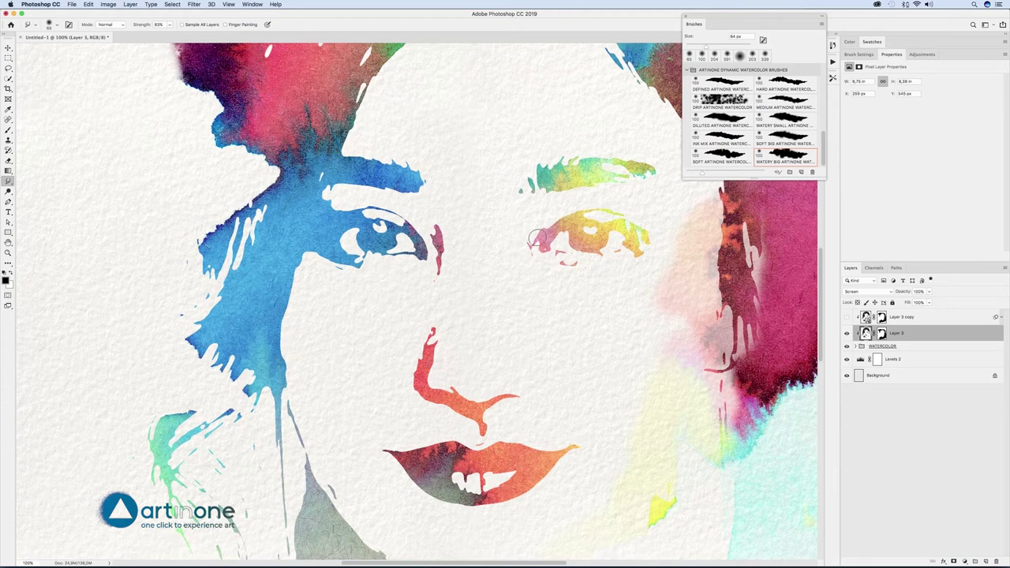
left_click(777, 162)
mouse_move(276, 300)
left_mouse_down()
mouse_move(305, 310)
mouse_move(305, 363)
mouse_move(341, 363)
mouse_move(320, 348)
left_mouse_up()
key("super+z")
left_click_drag(298, 275, 287, 303)
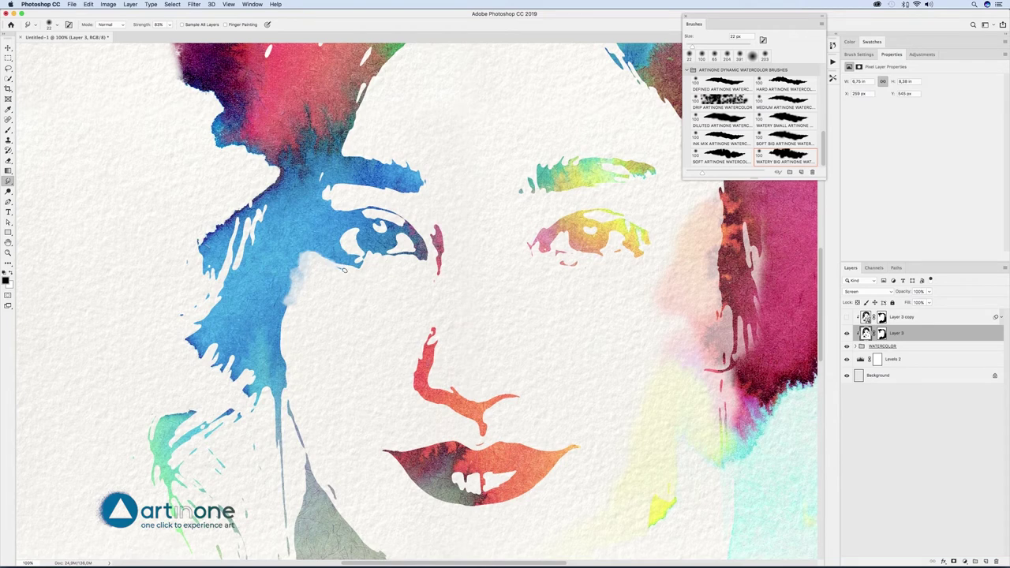
Step: Smudge the shadow at the nose bridge, the underside of the blue eyebrow and the blue eye's upper lid
left_click_drag(443, 242, 441, 284)
left_click_drag(439, 223, 445, 254)
left_click_drag(337, 190, 417, 194)
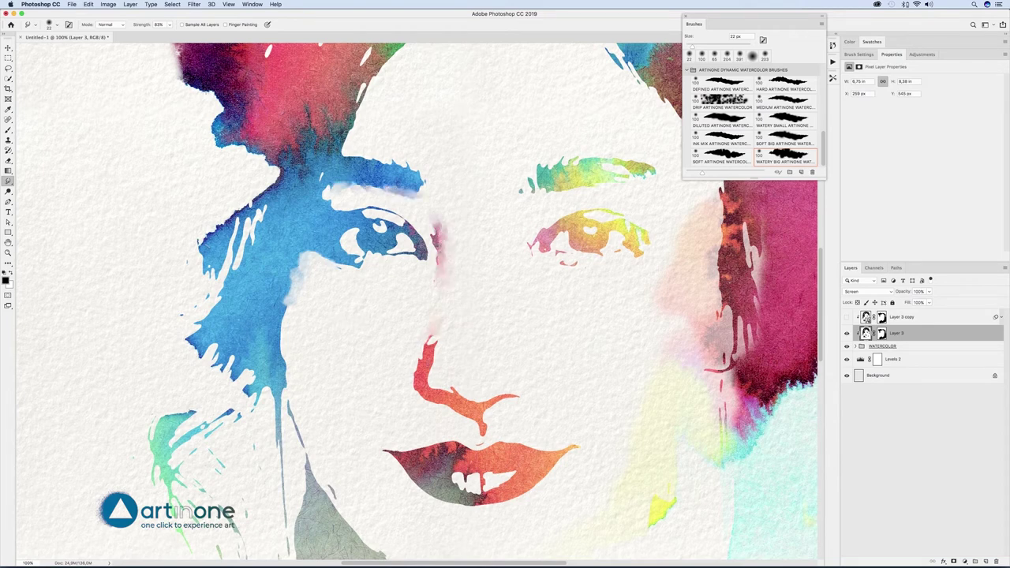
left_click_drag(362, 212, 405, 224)
Step: Pull a vertical paint streak down from the blue eye using Finger Painting, and soften the eye corner, temple hairline and cheek edge
mouse_move(344, 266)
left_mouse_down()
mouse_move(338, 315)
mouse_move(360, 267)
mouse_move(334, 348)
left_mouse_up()
left_click_drag(328, 260, 333, 379)
left_click_drag(328, 263, 334, 406)
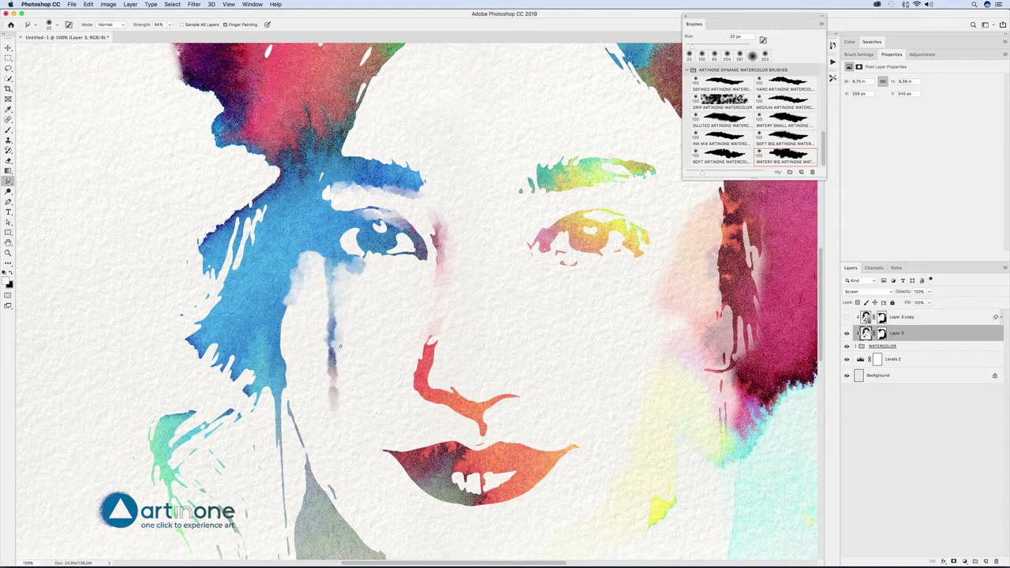
mouse_move(341, 346)
left_mouse_down()
mouse_move(368, 273)
mouse_move(355, 254)
mouse_move(424, 267)
left_mouse_up()
left_click_drag(346, 158, 367, 90)
mouse_move(296, 325)
left_mouse_down()
mouse_move(286, 391)
mouse_move(289, 323)
left_mouse_up()
Step: Smudge the nose contour and nostril outward and soften the upper lip's edge
left_click_drag(426, 343, 432, 405)
mouse_move(473, 399)
left_mouse_down()
mouse_move(528, 393)
mouse_move(527, 365)
left_mouse_up()
mouse_move(433, 365)
left_mouse_down()
mouse_move(458, 344)
mouse_move(432, 402)
left_mouse_up()
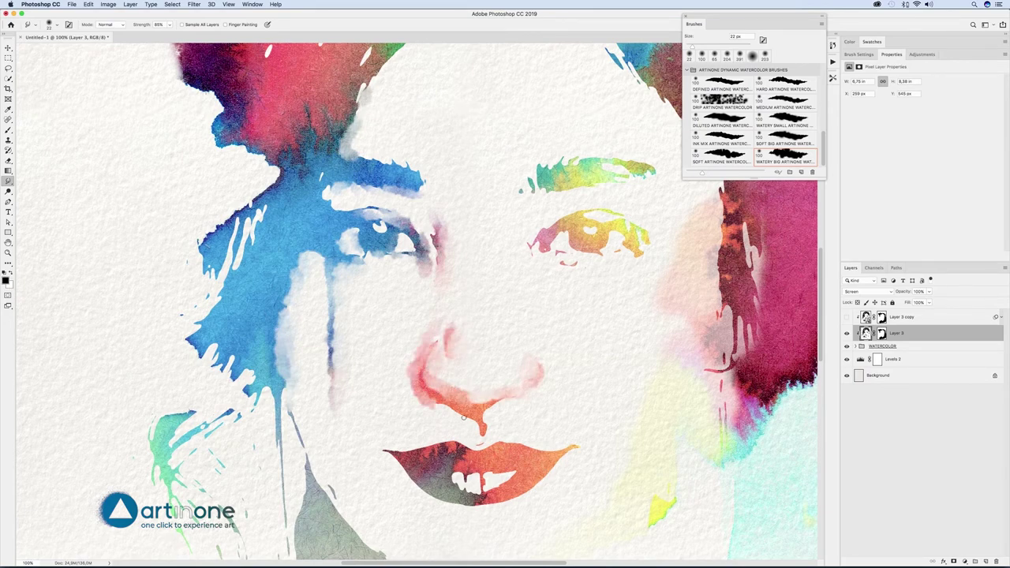
mouse_move(395, 450)
left_mouse_down()
mouse_move(474, 430)
mouse_move(447, 405)
left_mouse_up()
Step: Soften the blue eyebrow and the blue eye's edges with smudge strokes
left_click_drag(530, 239, 422, 233)
left_click_drag(220, 197, 272, 202)
left_click_drag(324, 234, 271, 221)
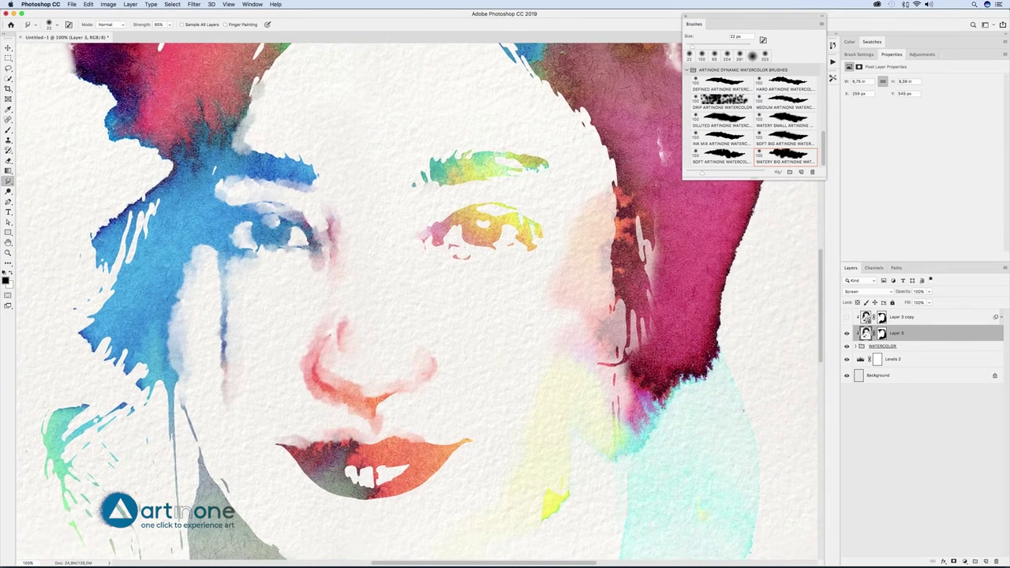
left_click_drag(261, 157, 314, 173)
Step: Smudge the hairline around the whole forehead, and soften the yellow-green eyebrow and the yellow eye
left_click_drag(395, 216, 370, 325)
mouse_move(226, 205)
left_mouse_down()
mouse_move(264, 162)
mouse_move(346, 116)
left_mouse_up()
left_click_drag(422, 73, 459, 60)
mouse_move(472, 131)
left_mouse_down()
mouse_move(592, 336)
mouse_move(593, 468)
left_mouse_up()
left_click_drag(612, 452, 622, 333)
left_click_drag(426, 341, 458, 316)
mouse_move(478, 275)
left_mouse_down()
mouse_move(507, 272)
mouse_move(399, 292)
mouse_move(451, 293)
left_mouse_up()
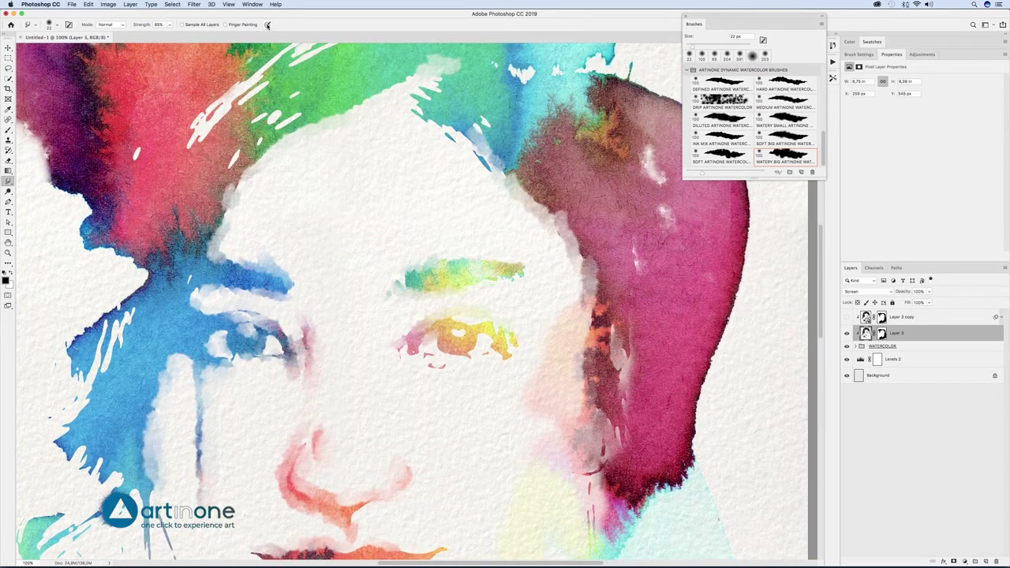
Step: Enable pen pressure for the Smudge brush size and soften the white hair streaks above the forehead and in the green hair
left_click(267, 25)
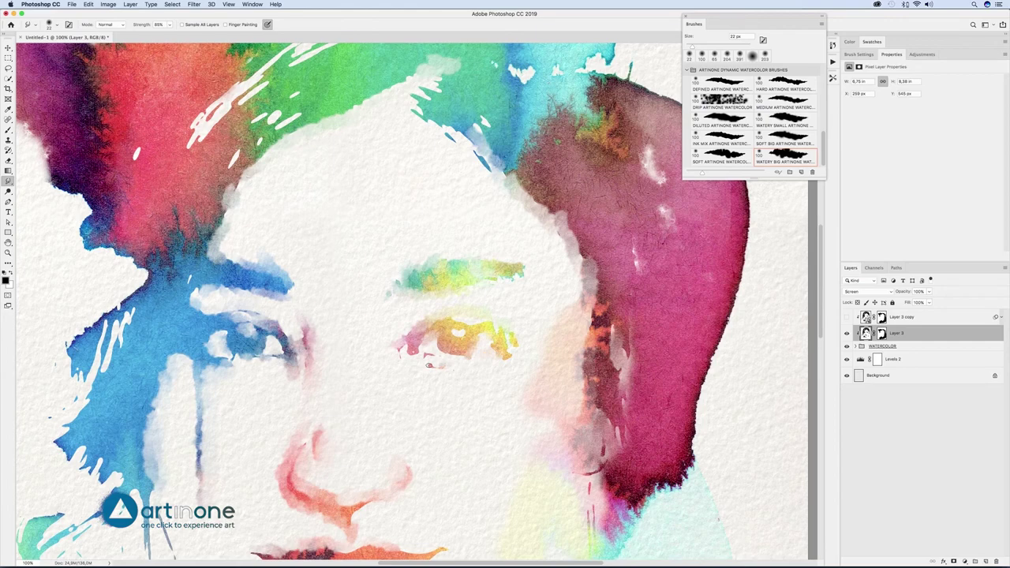
left_click_drag(271, 82, 270, 239)
mouse_move(344, 186)
left_mouse_down()
mouse_move(186, 305)
mouse_move(267, 237)
left_mouse_up()
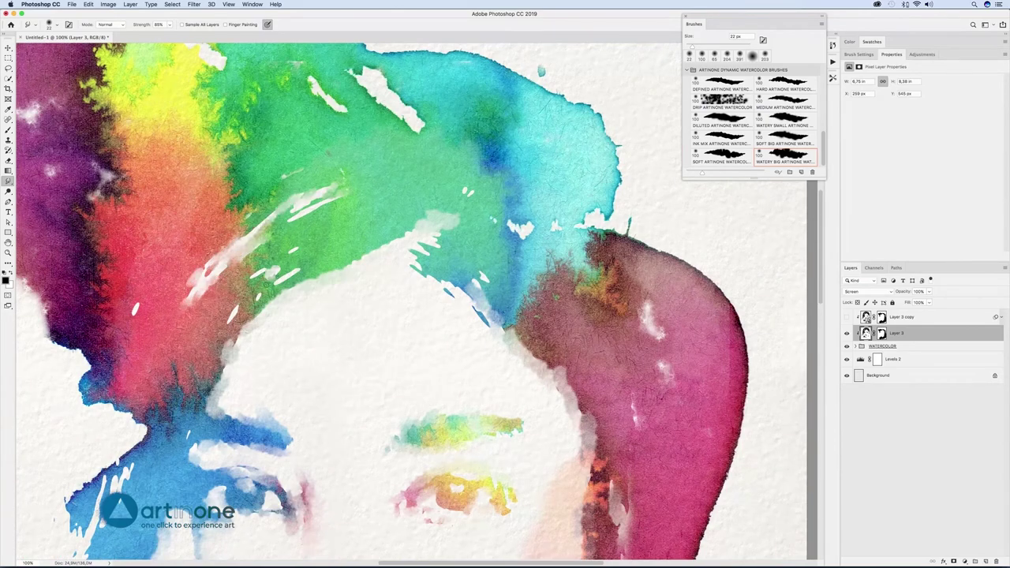
left_click_drag(269, 285, 303, 268)
left_click_drag(420, 252, 448, 234)
left_click_drag(472, 190, 463, 197)
left_click_drag(412, 254, 427, 274)
mouse_move(477, 268)
left_mouse_down()
mouse_move(489, 281)
mouse_move(459, 298)
left_mouse_up()
left_click_drag(469, 297, 483, 319)
left_click_drag(440, 281, 427, 273)
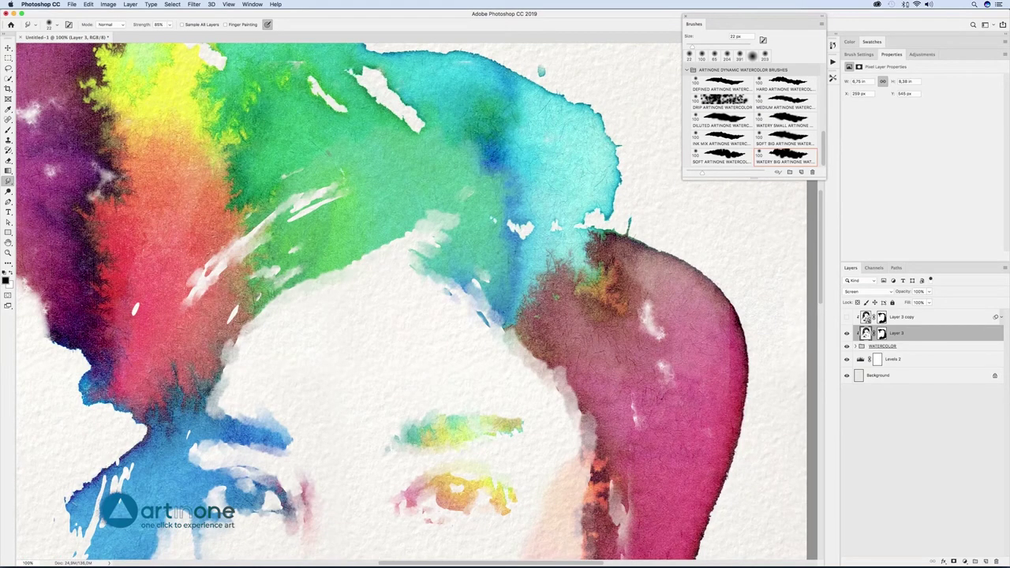
left_click_drag(297, 213, 327, 199)
left_click_drag(330, 204, 289, 218)
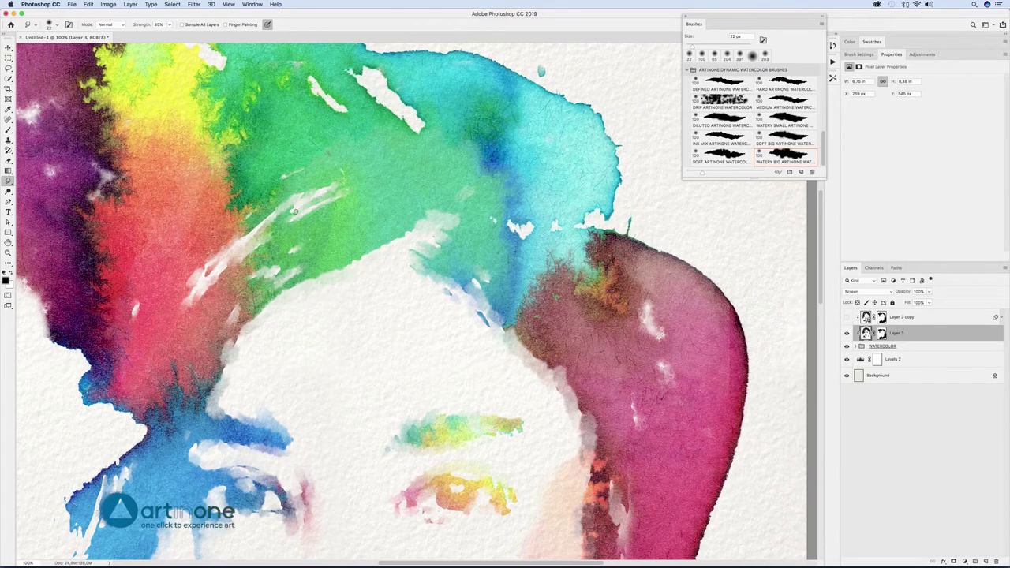
Step: Smudge the white gaps and ragged outer tips of the blue hair beside the blue eye
left_click_drag(307, 321, 385, 220)
mouse_move(178, 378)
left_mouse_down()
mouse_move(162, 432)
mouse_move(196, 393)
left_mouse_up()
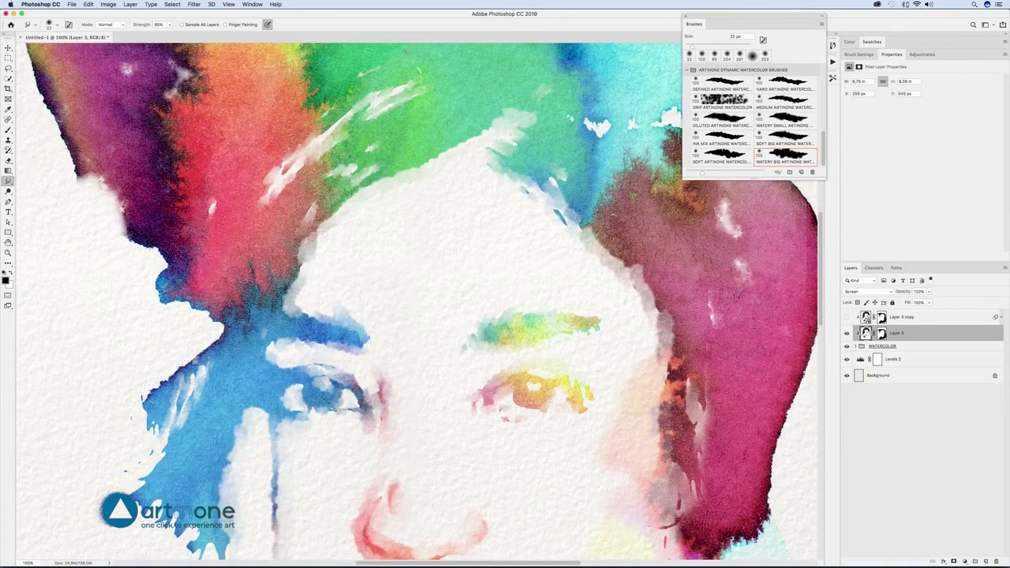
scroll(302, 387, "down", 5)
scroll(301, 387, "right", 2)
mouse_move(272, 391)
left_mouse_down()
mouse_move(328, 418)
mouse_move(391, 417)
mouse_move(367, 430)
mouse_move(370, 441)
mouse_move(454, 385)
mouse_move(269, 386)
left_mouse_up()
mouse_move(168, 415)
left_mouse_down()
mouse_move(148, 330)
mouse_move(113, 294)
left_mouse_up()
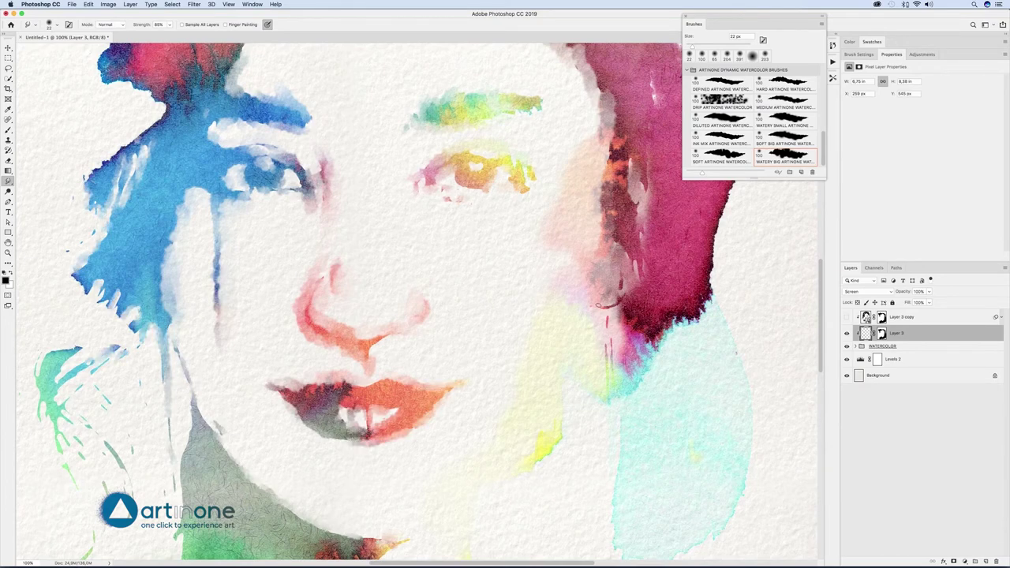
Step: Smudge the thin green and gray stray strands hanging below the blue hair beside the jaw
scroll(599, 305, "down", 5)
scroll(599, 305, "left", 3)
left_click_drag(141, 246, 172, 219)
left_click_drag(158, 241, 189, 227)
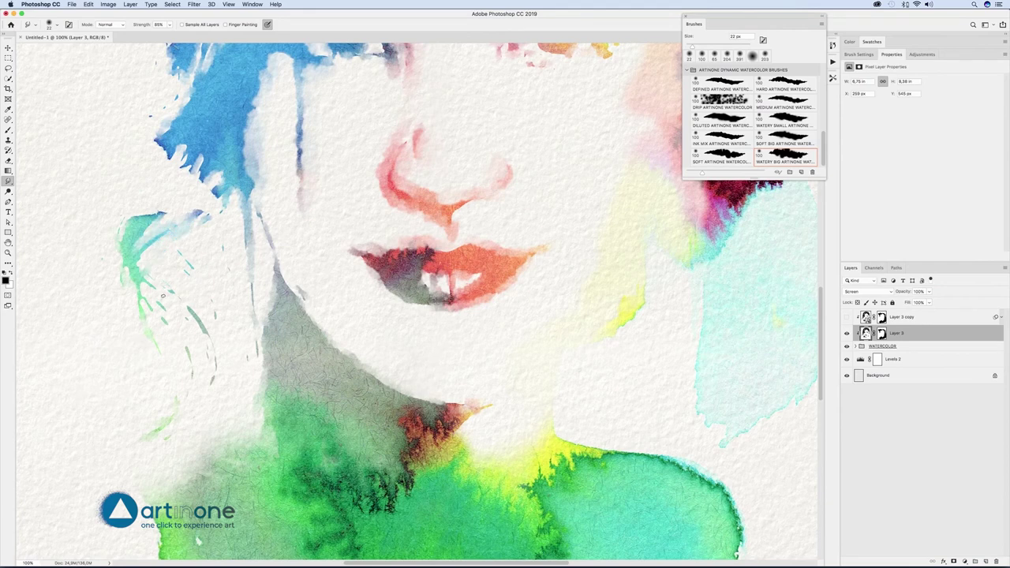
left_click_drag(191, 311, 207, 337)
left_click_drag(250, 284, 251, 303)
left_click_drag(192, 169, 182, 160)
left_click_drag(136, 253, 142, 265)
left_click_drag(197, 281, 184, 395)
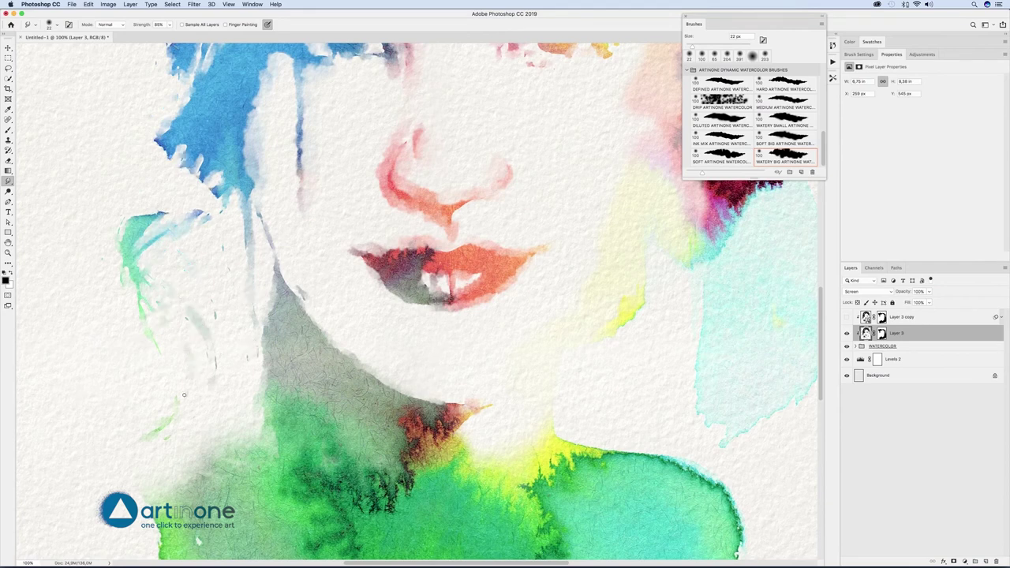
Step: Switch to the Dodge tool with Range Highlights, Exposure 93% and a 100 px Watery Big Artinone watercolor brush
scroll(504, 317, "up", 2)
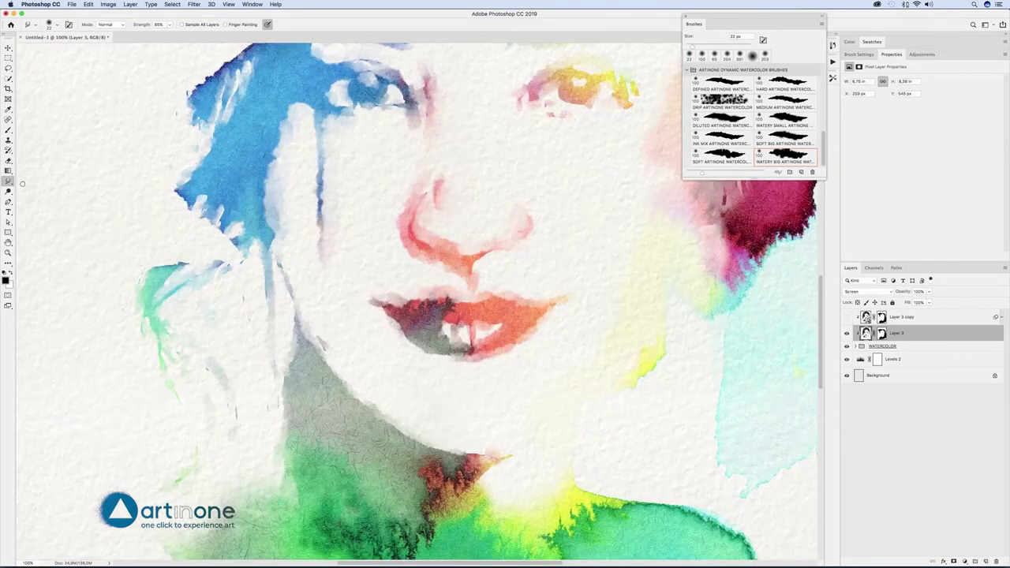
key("o")
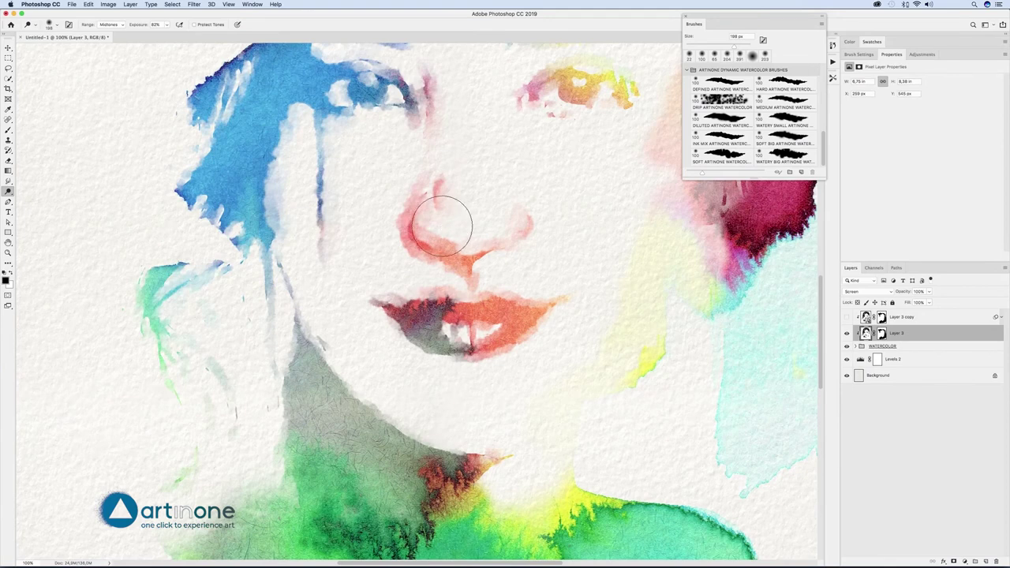
mouse_move(443, 227)
left_mouse_down("ctrl+alt")
mouse_move(418, 225)
mouse_move(431, 231)
left_mouse_up("ctrl+alt")
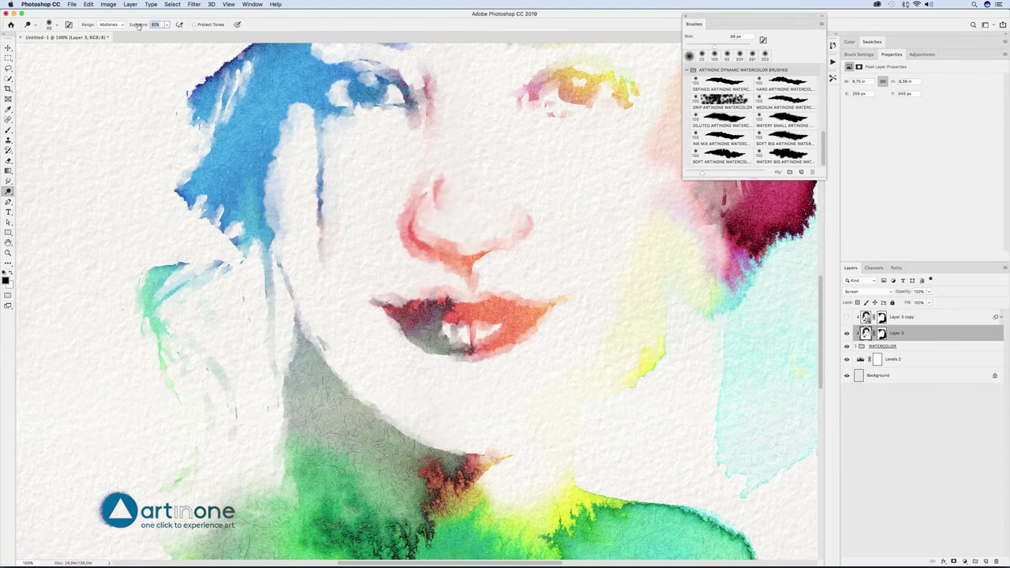
left_click(110, 25)
left_click(111, 35)
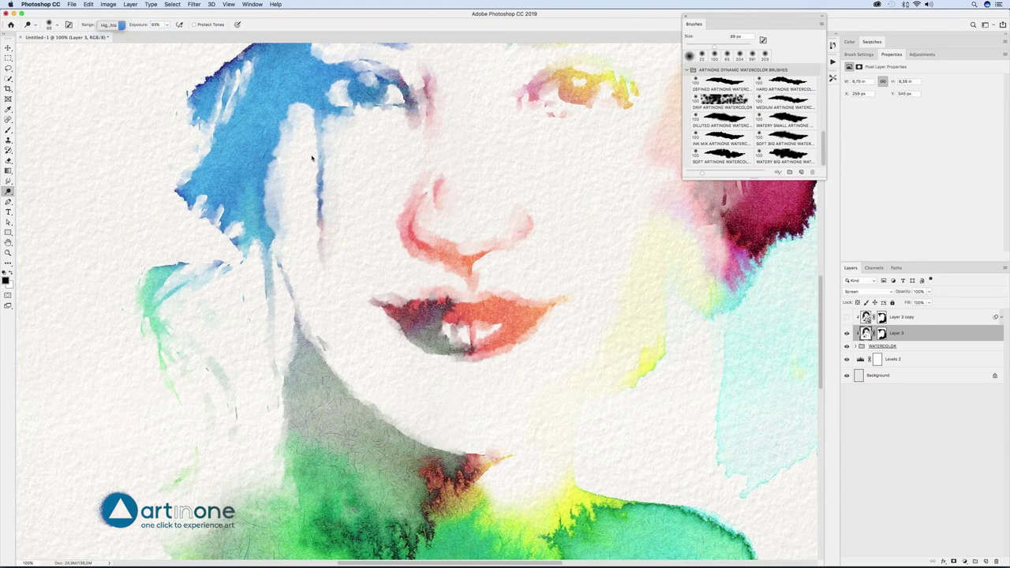
left_click_drag(439, 227, 506, 230)
left_click(715, 55)
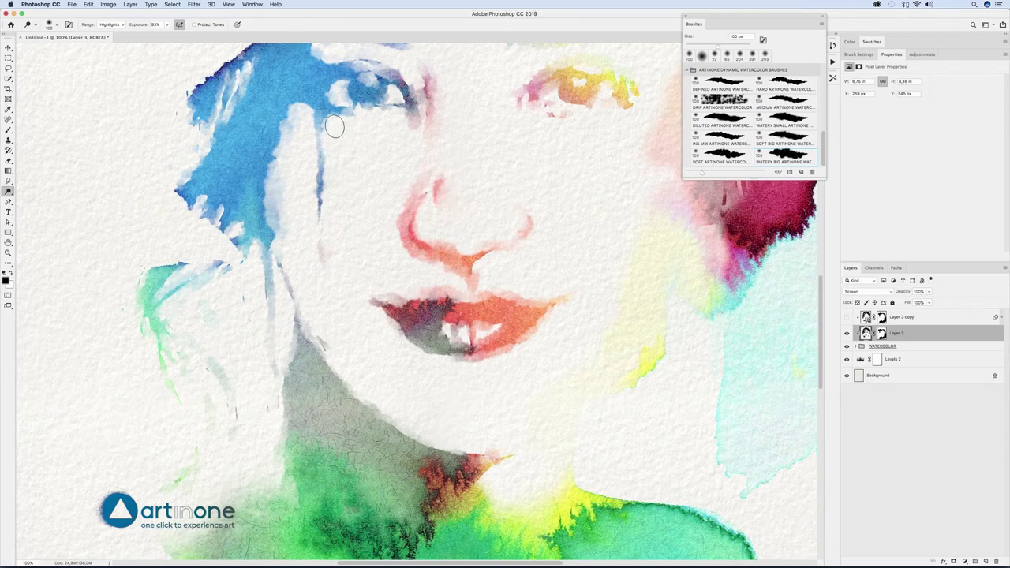
Step: Dodge the grayish smudged edges around the eyes, nose and lips, and brighten the white hair streaks and temple hairline
mouse_move(439, 98)
left_mouse_down()
mouse_move(442, 126)
mouse_move(439, 84)
left_mouse_up()
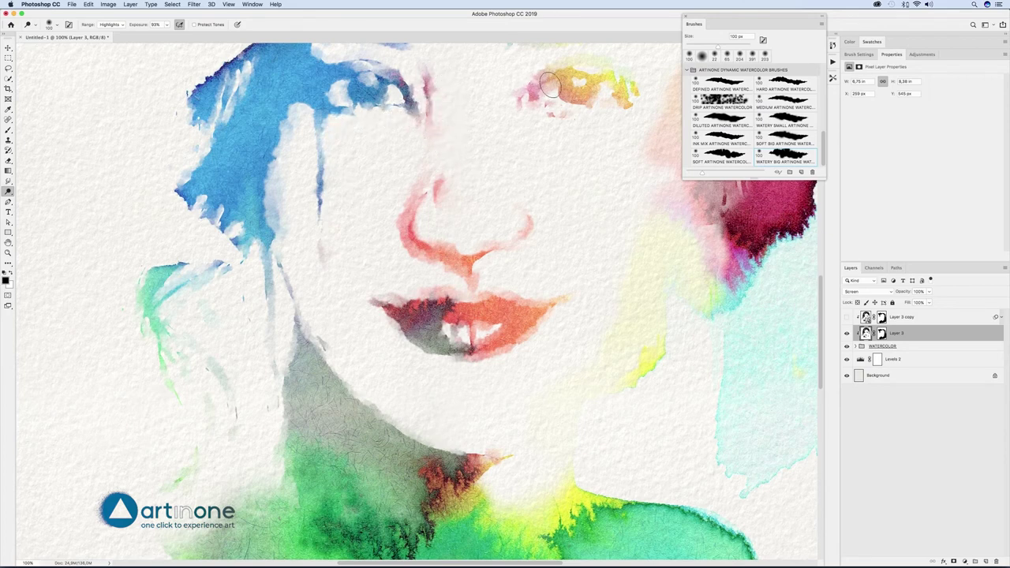
mouse_move(411, 178)
left_mouse_down()
mouse_move(397, 217)
mouse_move(417, 251)
left_mouse_up()
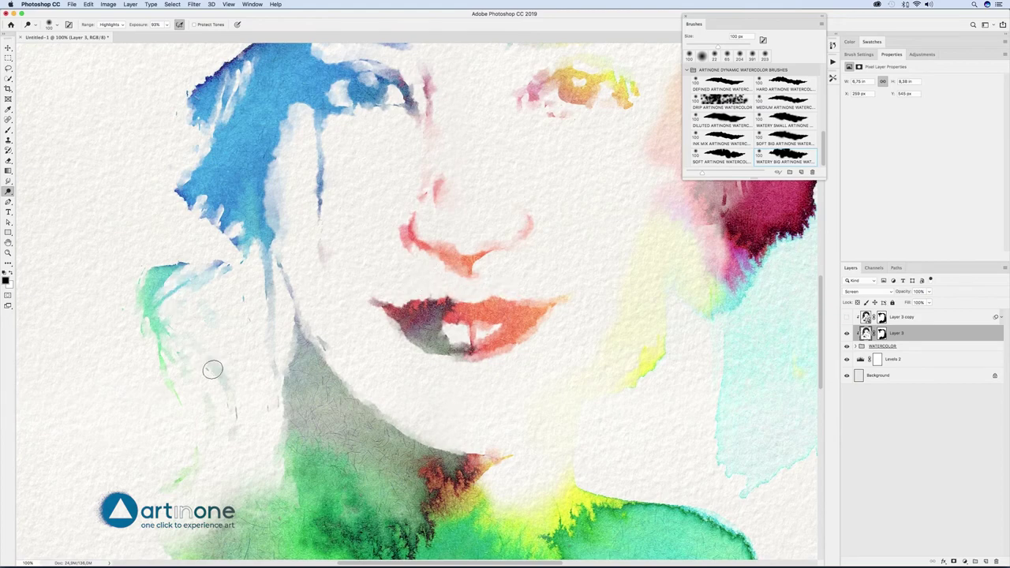
scroll(223, 381, "up", 3)
scroll(226, 305, "up", 5)
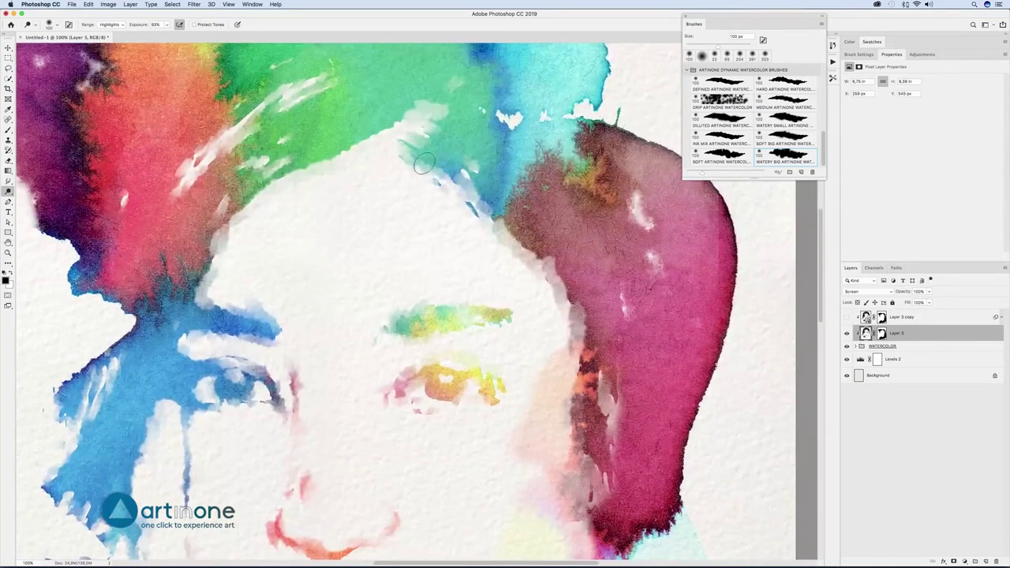
left_click_drag(326, 73, 203, 161)
mouse_move(528, 263)
left_mouse_down()
mouse_move(593, 399)
mouse_move(570, 458)
left_mouse_up()
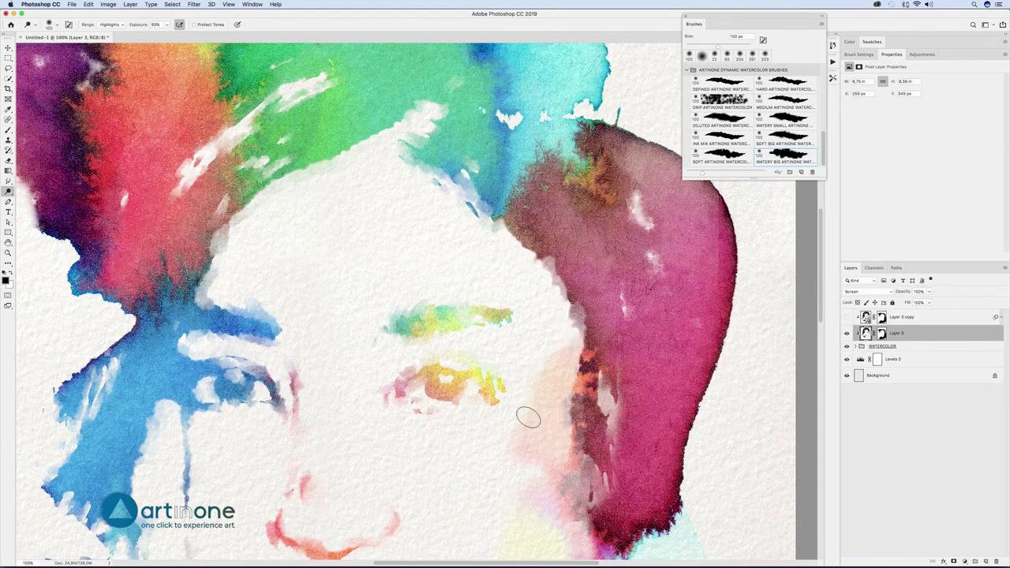
Step: Scale Layer 3 together with the WATERCOLOR group to 84.40% and reposition the whole portrait within the page
left_click(905, 347, "shift")
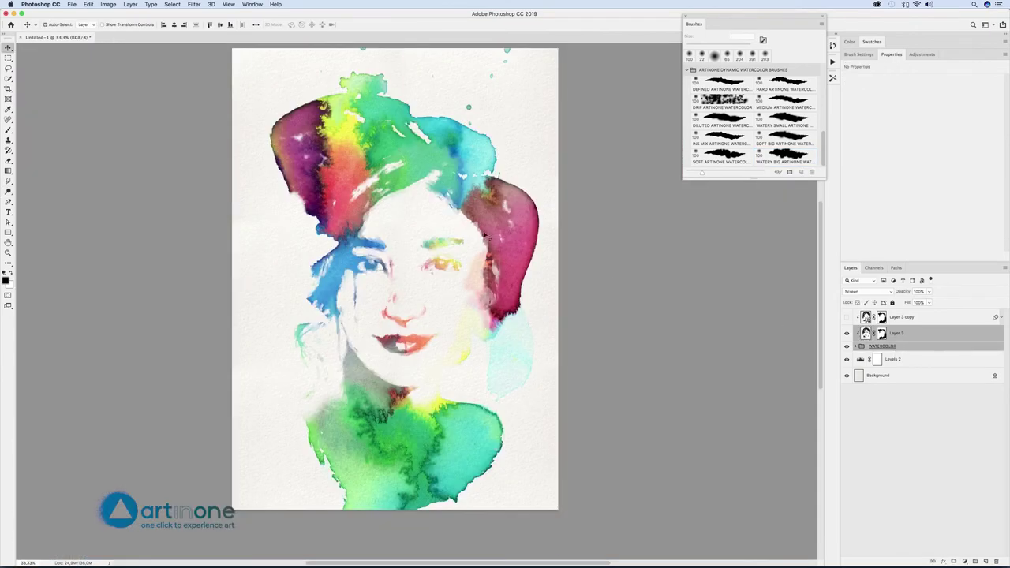
key("ctrl+t")
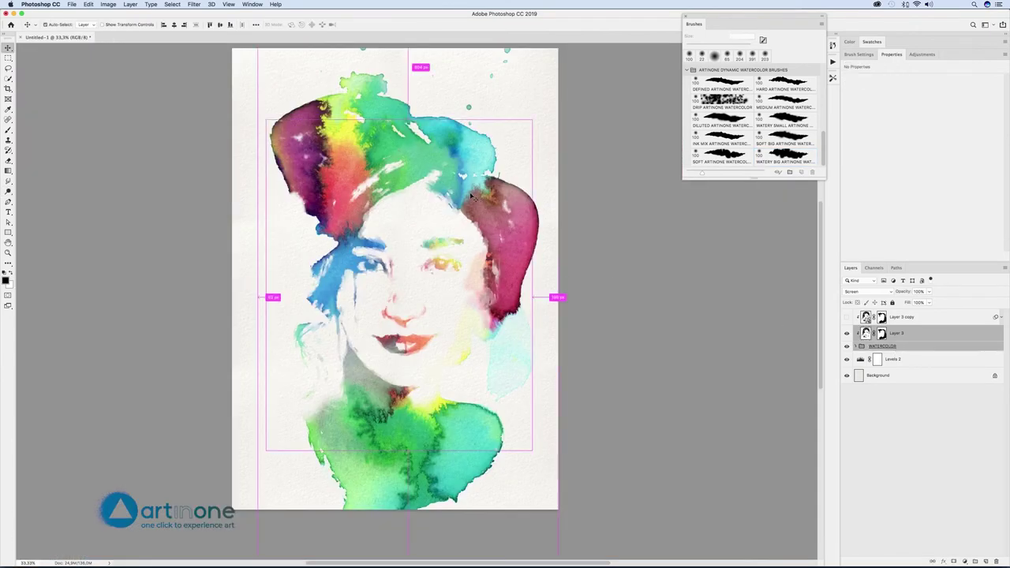
left_click(418, 305, "alt")
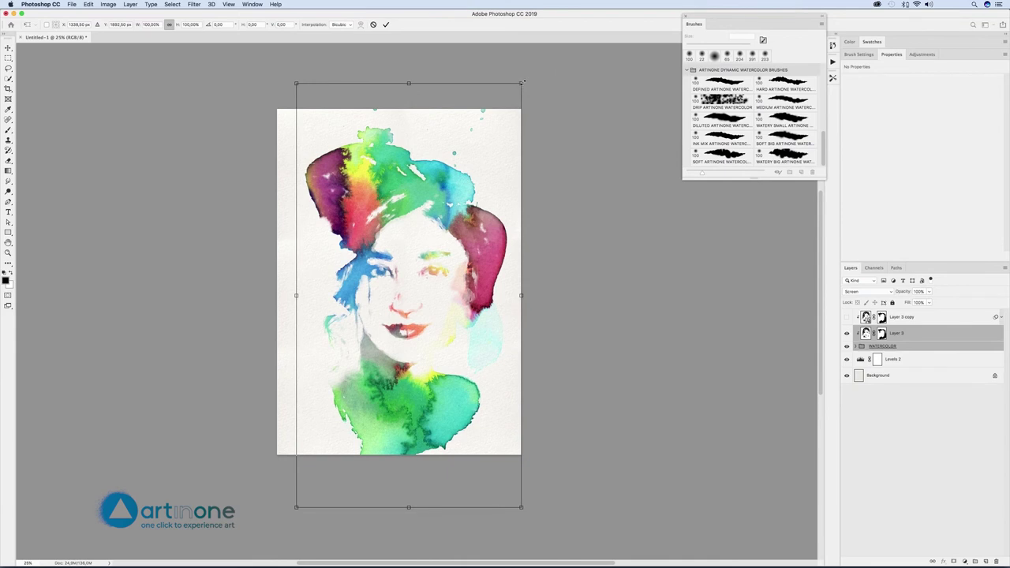
left_click_drag(522, 82, 504, 101)
left_click_drag(416, 235, 405, 227)
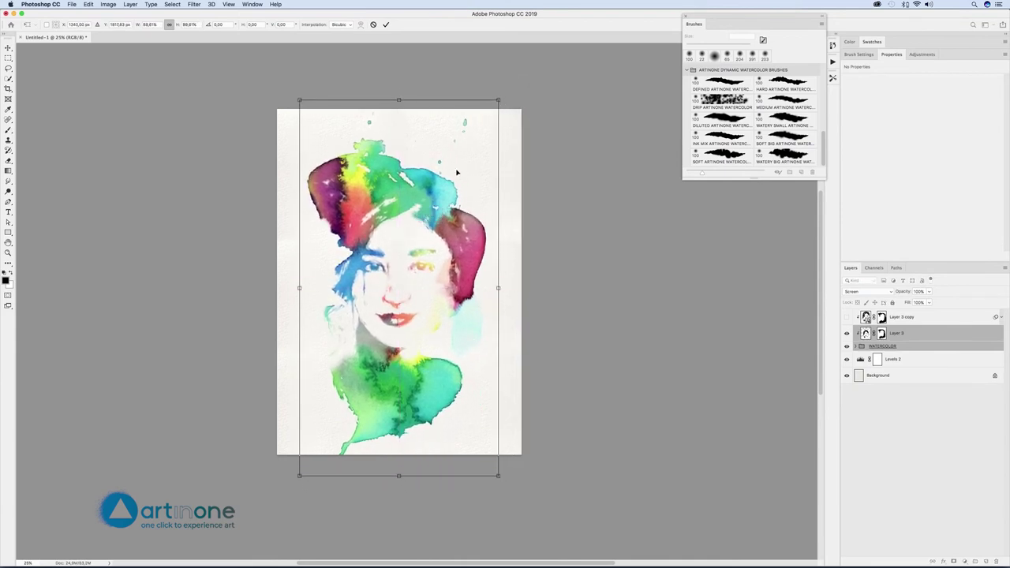
left_click_drag(498, 100, 494, 108)
left_click_drag(431, 189, 431, 185)
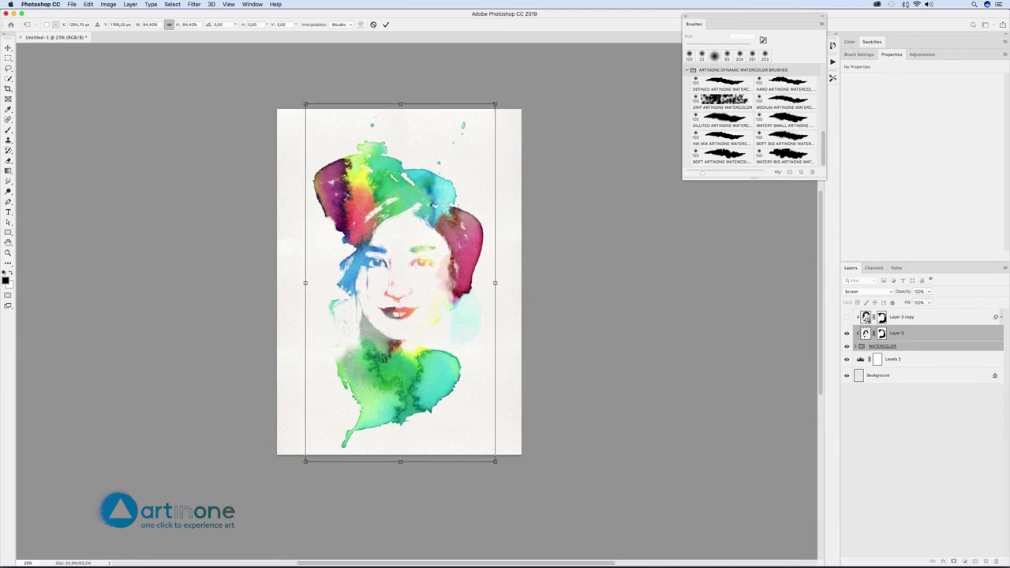
key("Return")
scroll(418, 222, "up", 2)
scroll(417, 222, "down", 1)
scroll(432, 237, "up", 3)
scroll(432, 368, "down", 1)
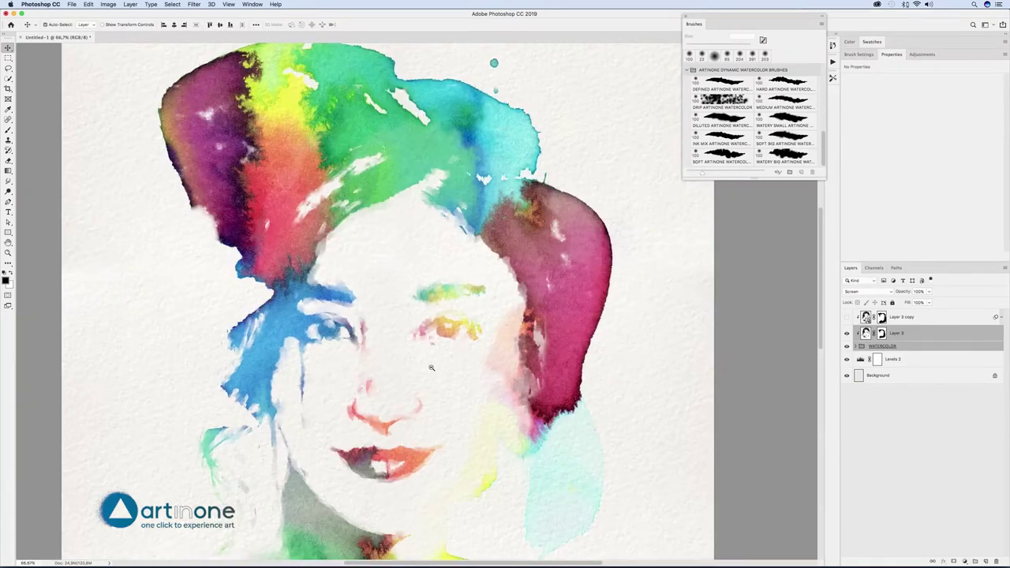
key("super+0")
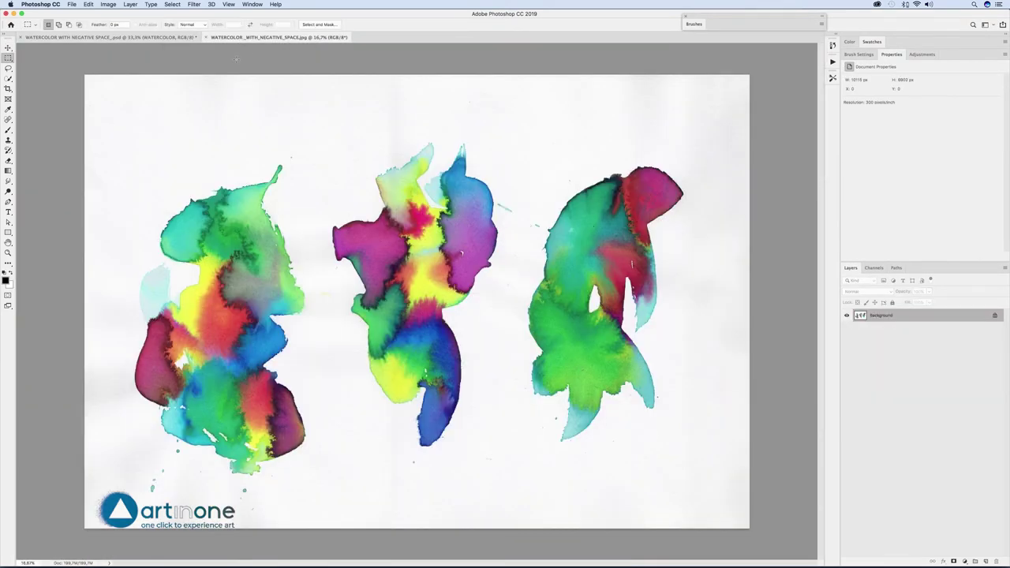
Step: Bring the green-and-red blot from the scanned JPG into the portrait document, converting its color profile, and set its blend mode to Multiply
left_click_drag(519, 161, 690, 448)
key("v")
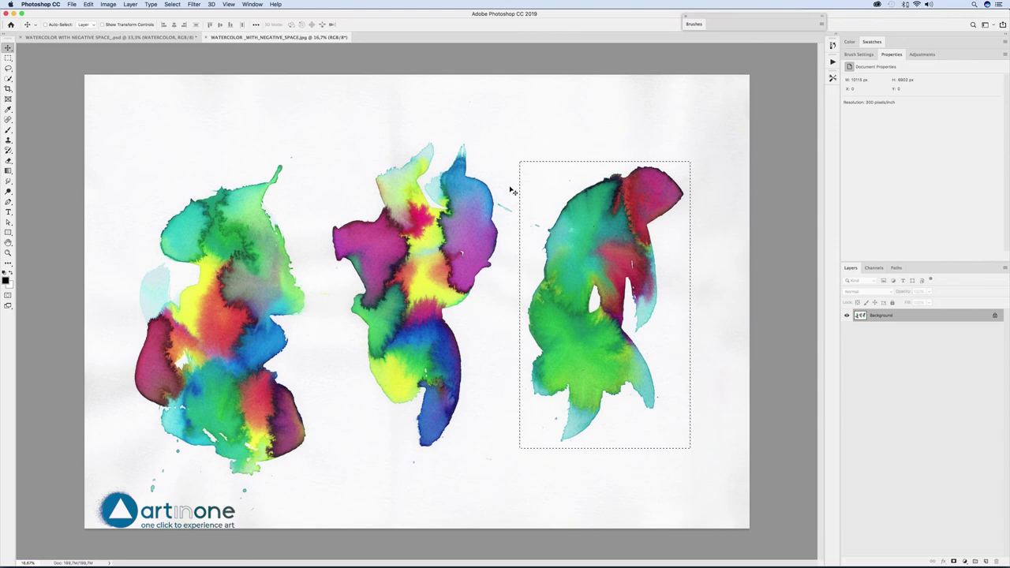
left_click_drag(517, 190, 424, 253)
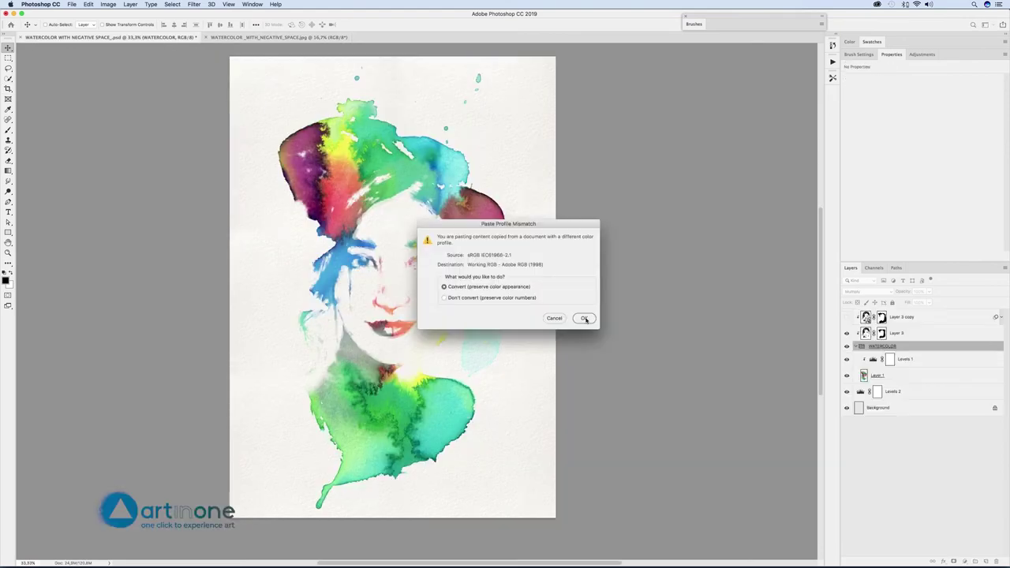
left_click(582, 318)
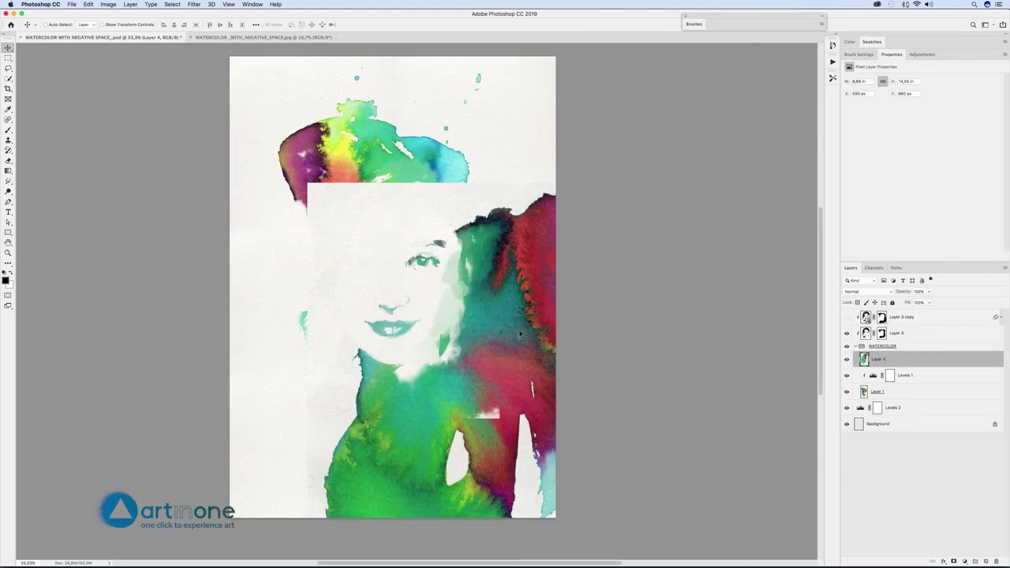
left_click(856, 292)
left_click(856, 312)
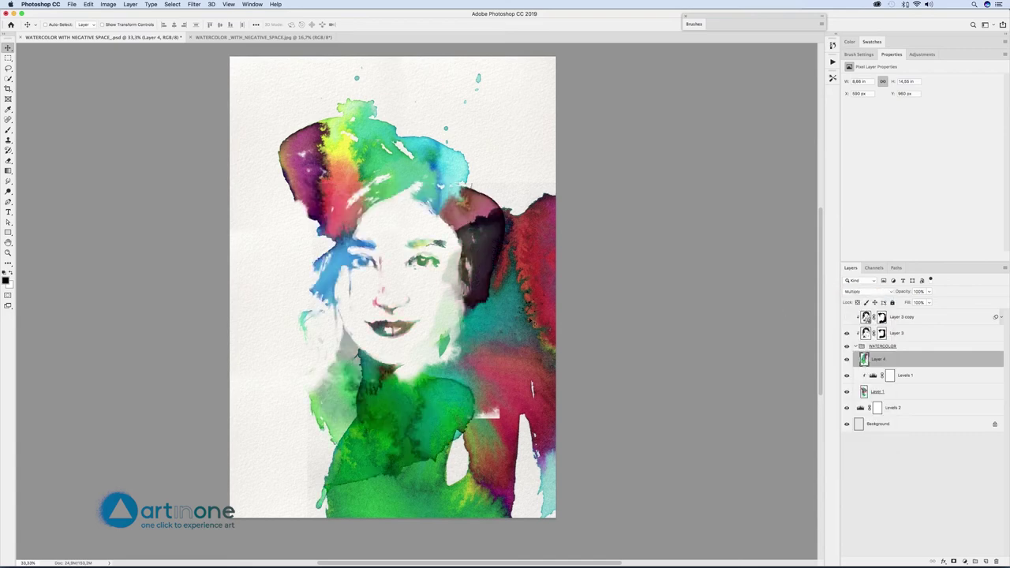
Step: Scale the new blot to about 5.34 × 8.97 in over the magenta hair side, and move its layer directly beneath Levels 1
left_click_drag(530, 320, 469, 245)
key("super+t")
left_click_drag(138, 25, 102, 24)
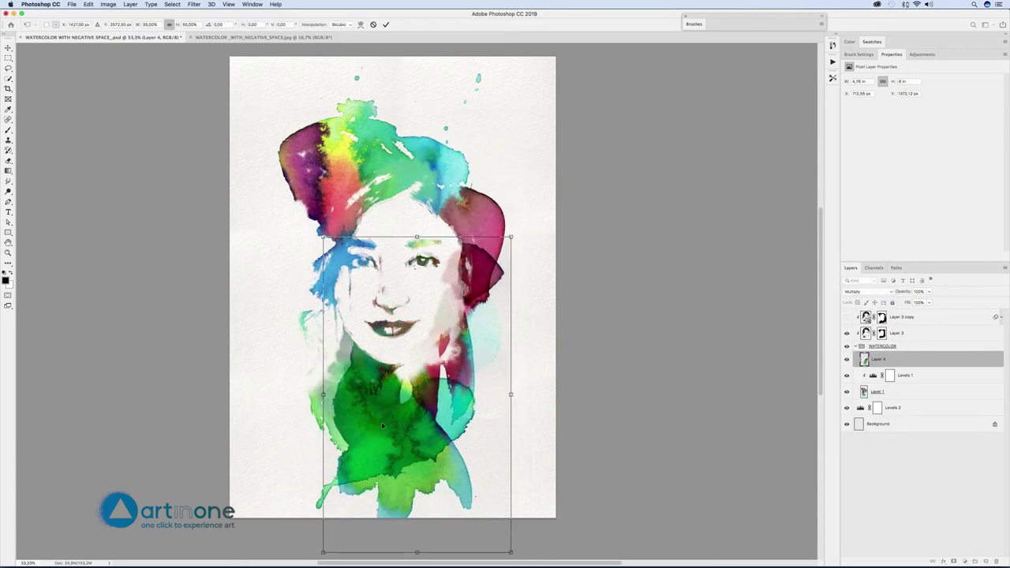
left_click_drag(382, 426, 337, 469)
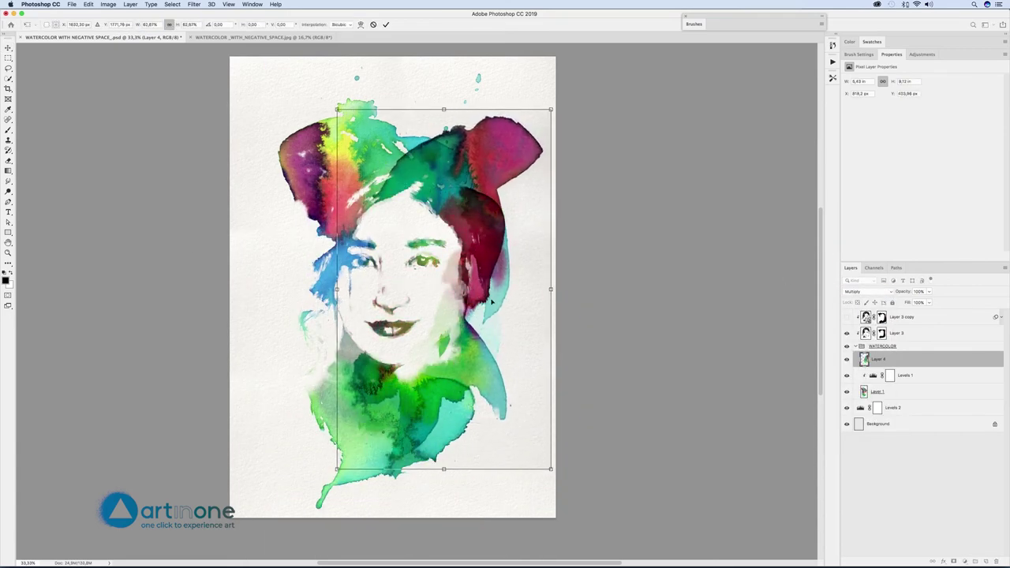
left_click_drag(492, 302, 524, 291)
left_click_drag(578, 107, 570, 122)
left_click_drag(536, 157, 545, 153)
left_click(386, 25)
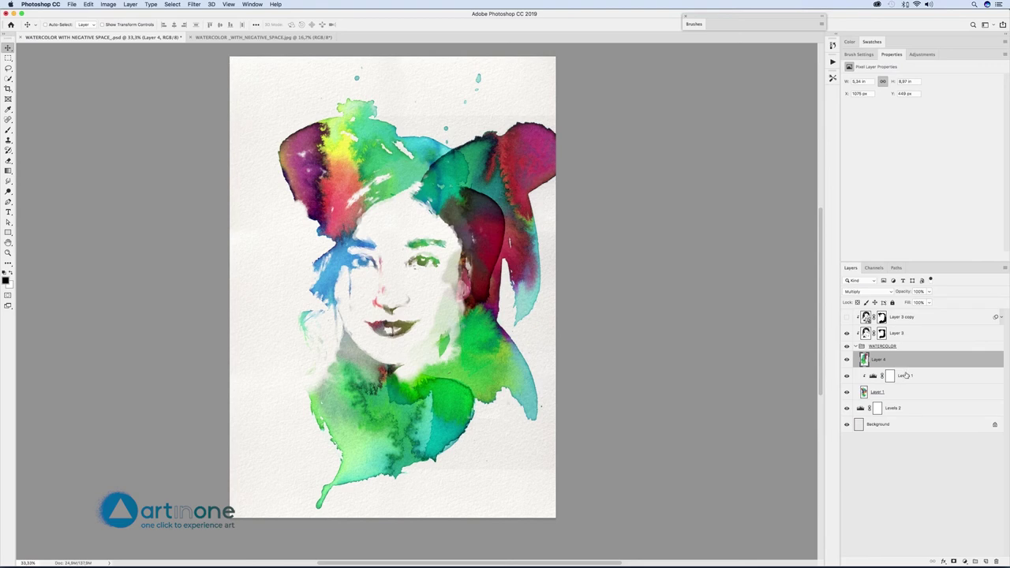
left_click_drag(906, 362, 900, 379)
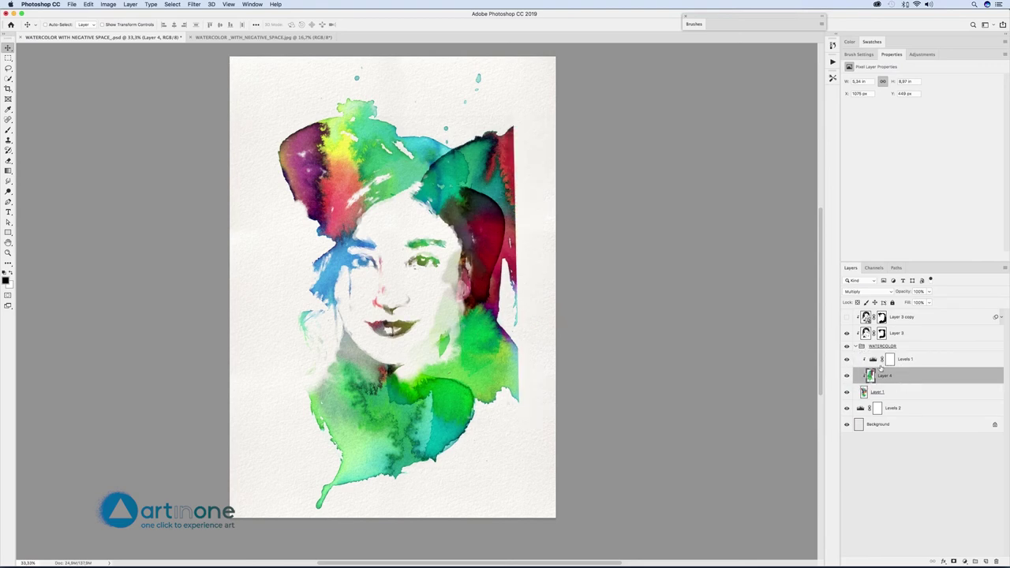